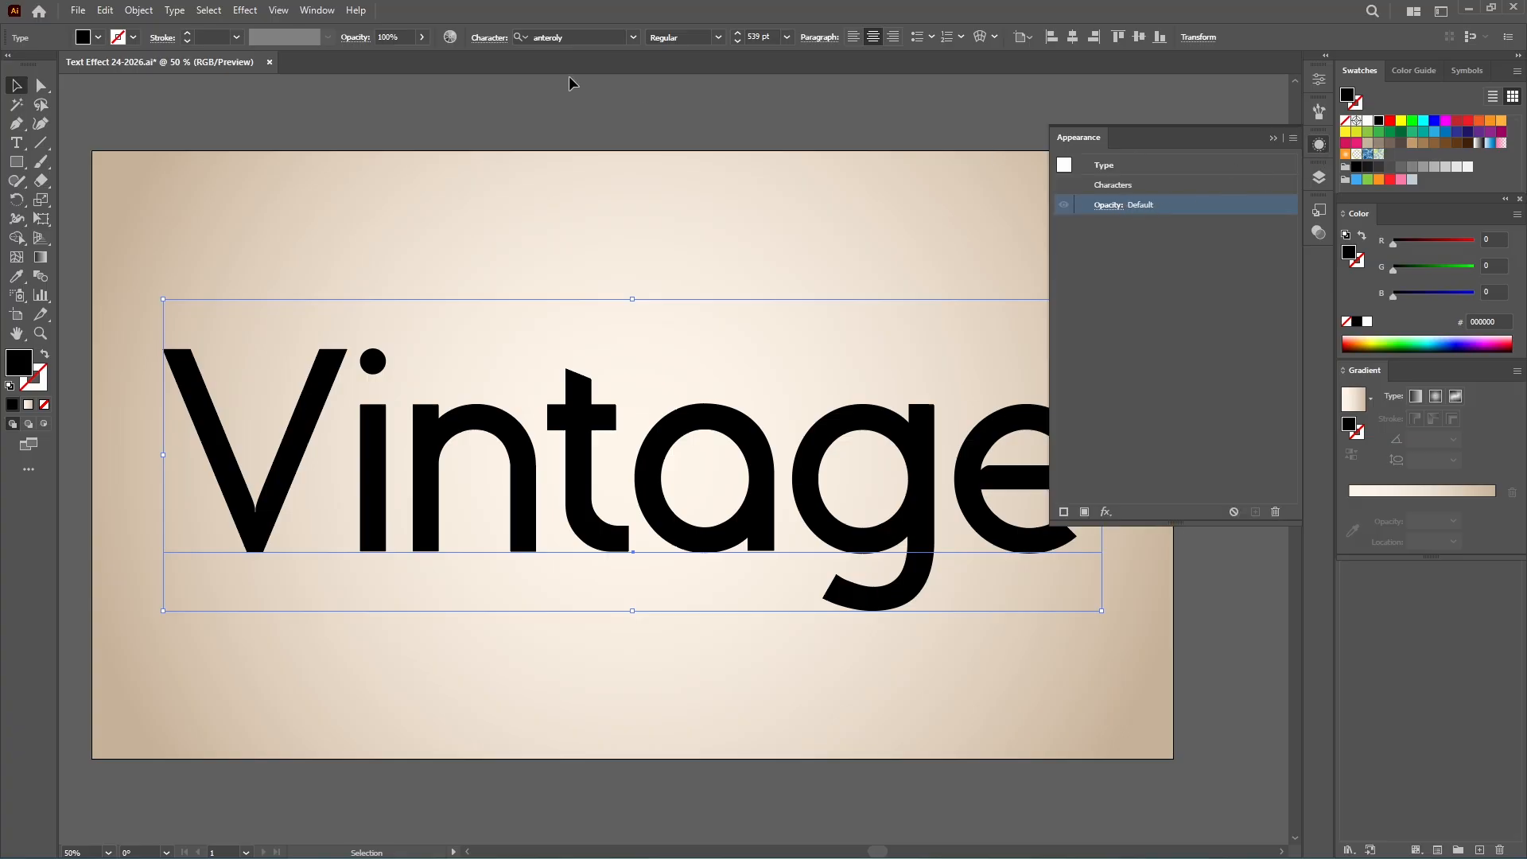
Step: Build up a stack of ten fills on the "Vintage" text and save the document
{"action": "left_click", "coordinate": [316, 10]}
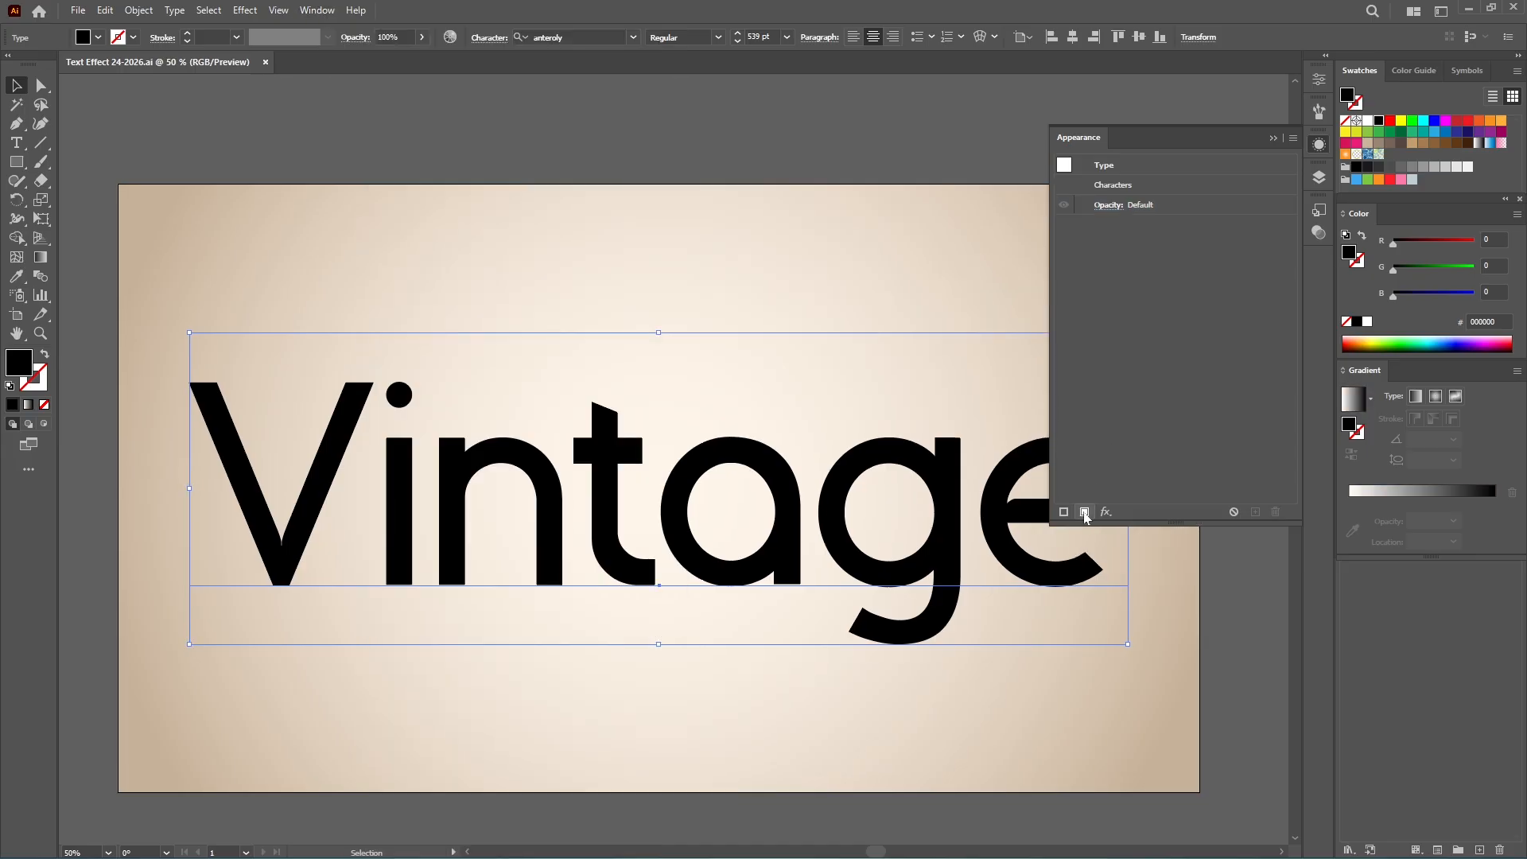
{"action": "left_click", "coordinate": [1083, 511]}
{"action": "left_click", "coordinate": [1084, 511]}
{"action": "left_click", "coordinate": [1084, 511]}
{"action": "left_click", "coordinate": [1083, 511]}
{"action": "left_click", "coordinate": [1084, 511]}
{"action": "left_click", "coordinate": [1084, 511]}
{"action": "left_click", "coordinate": [1083, 511]}
{"action": "left_click", "coordinate": [1084, 511]}
{"action": "left_click", "coordinate": [1083, 511]}
{"action": "key", "text": "ctrl+s"}
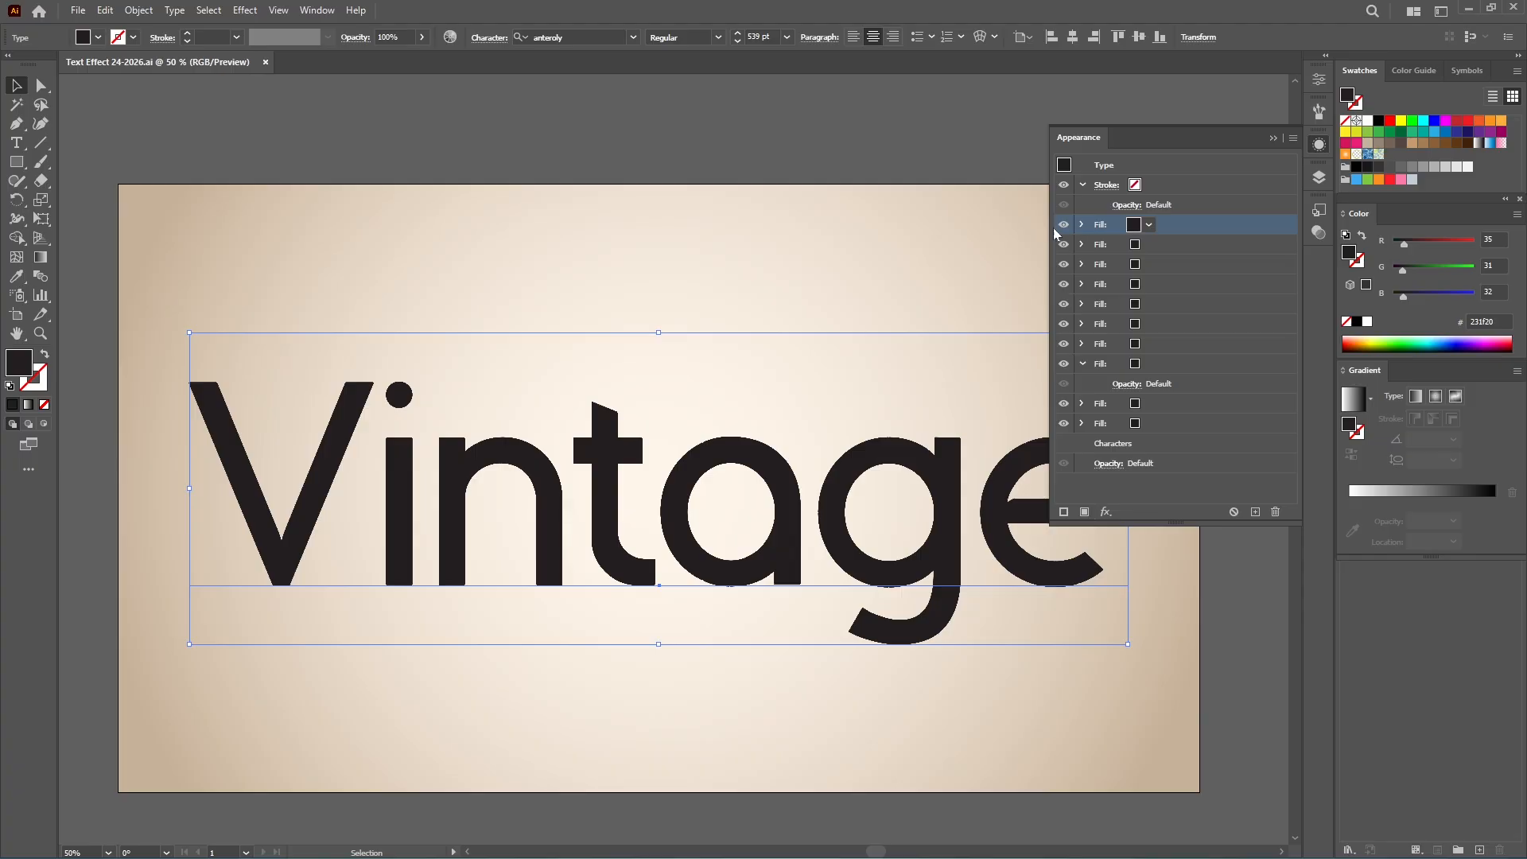
Step: Sample the background's cream-to-beige gradient into the text's topmost fill
{"action": "left_click", "coordinate": [1135, 229]}
{"action": "key", "text": "i"}
{"action": "left_click", "coordinate": [828, 262]}
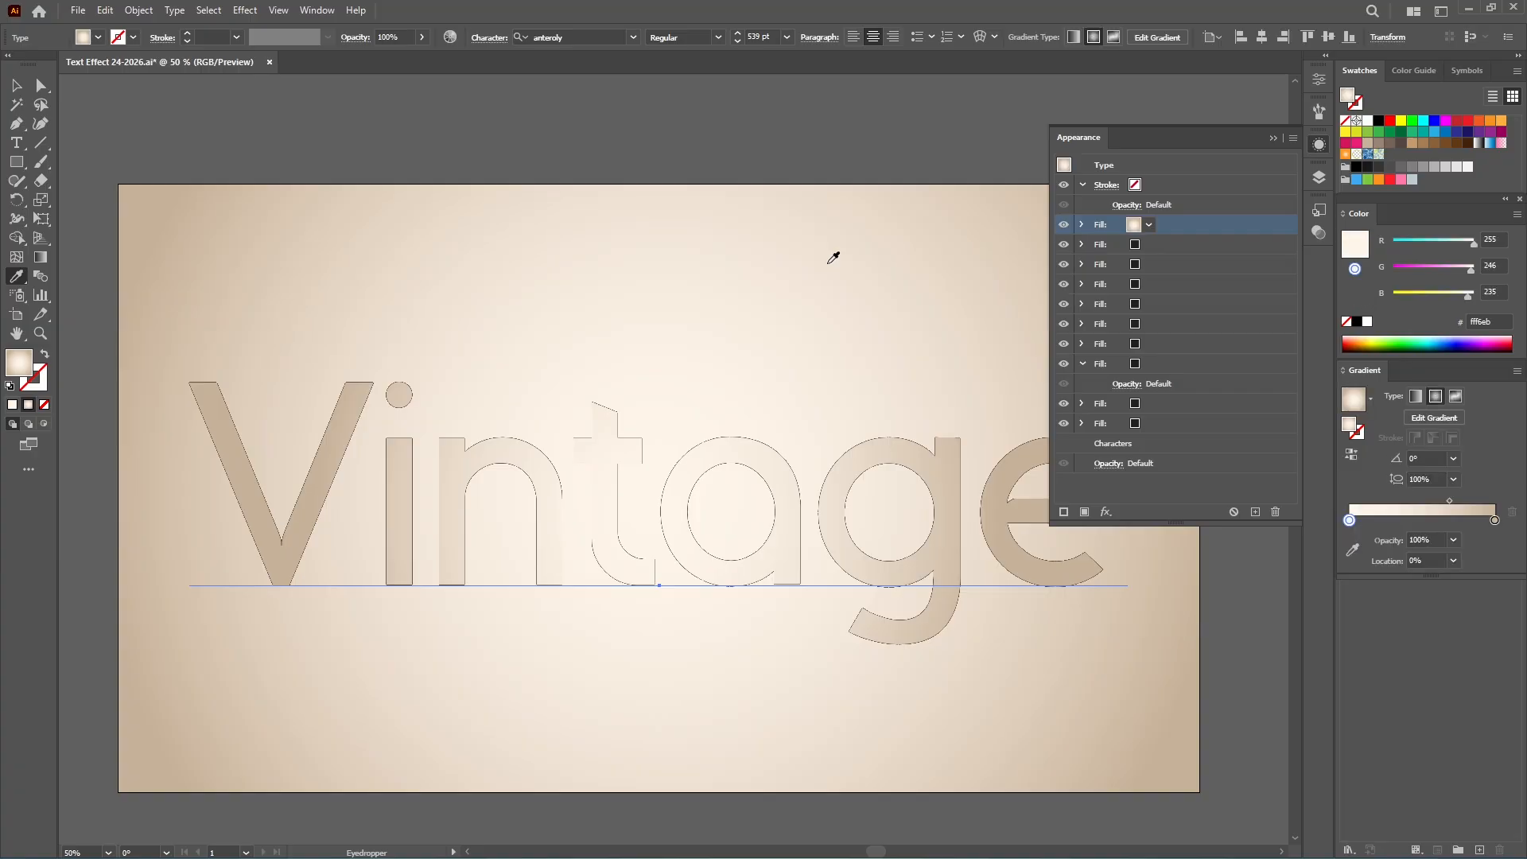
Step: Make the topmost fill's gradient linear at a -90° angle and adjust its midpoint location
{"action": "left_click", "coordinate": [1415, 396]}
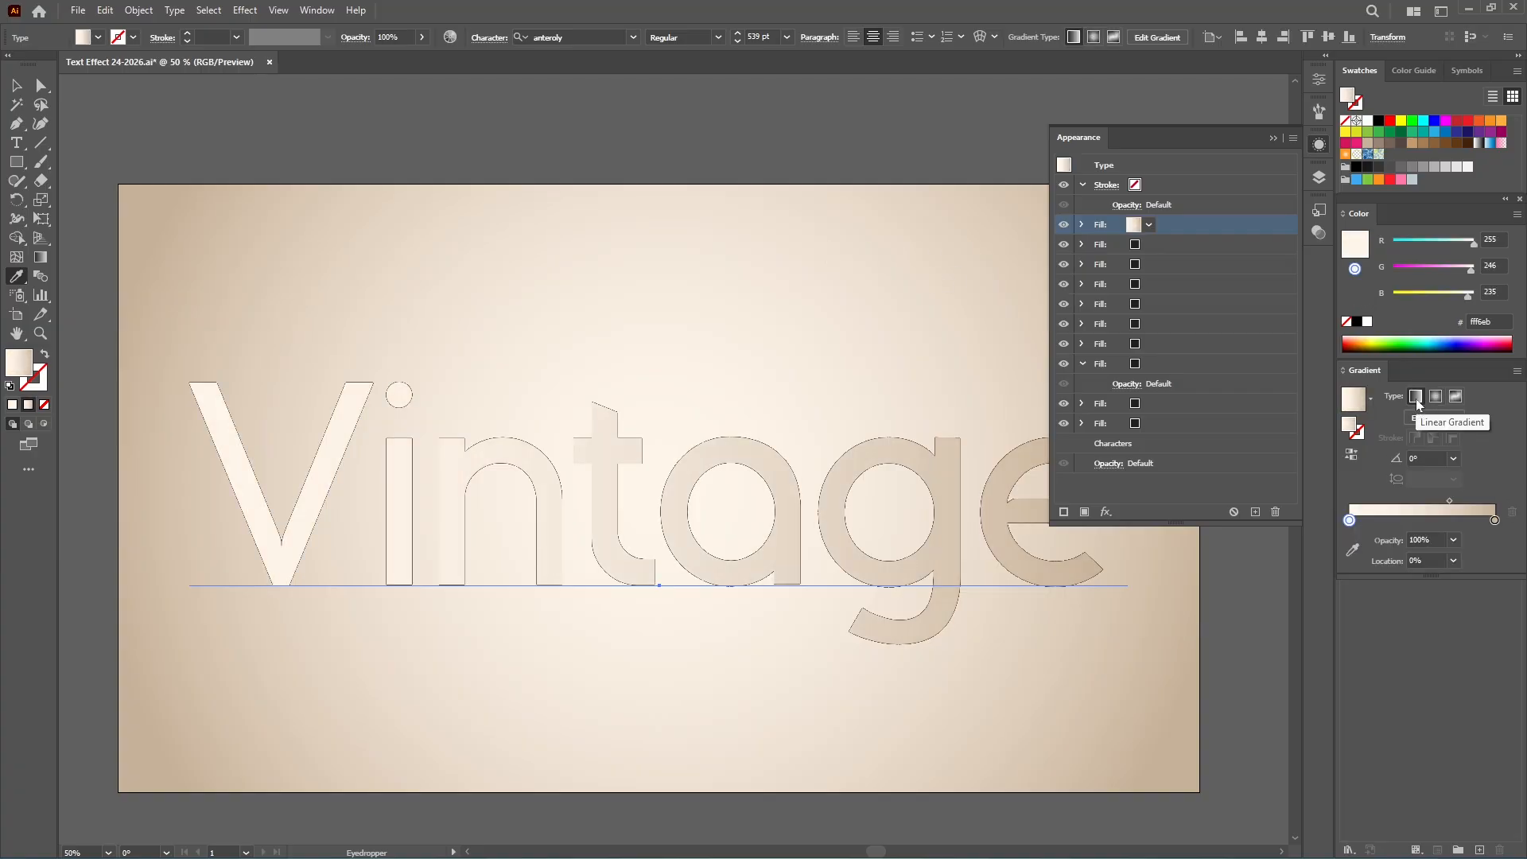
{"action": "left_click", "coordinate": [1423, 458]}
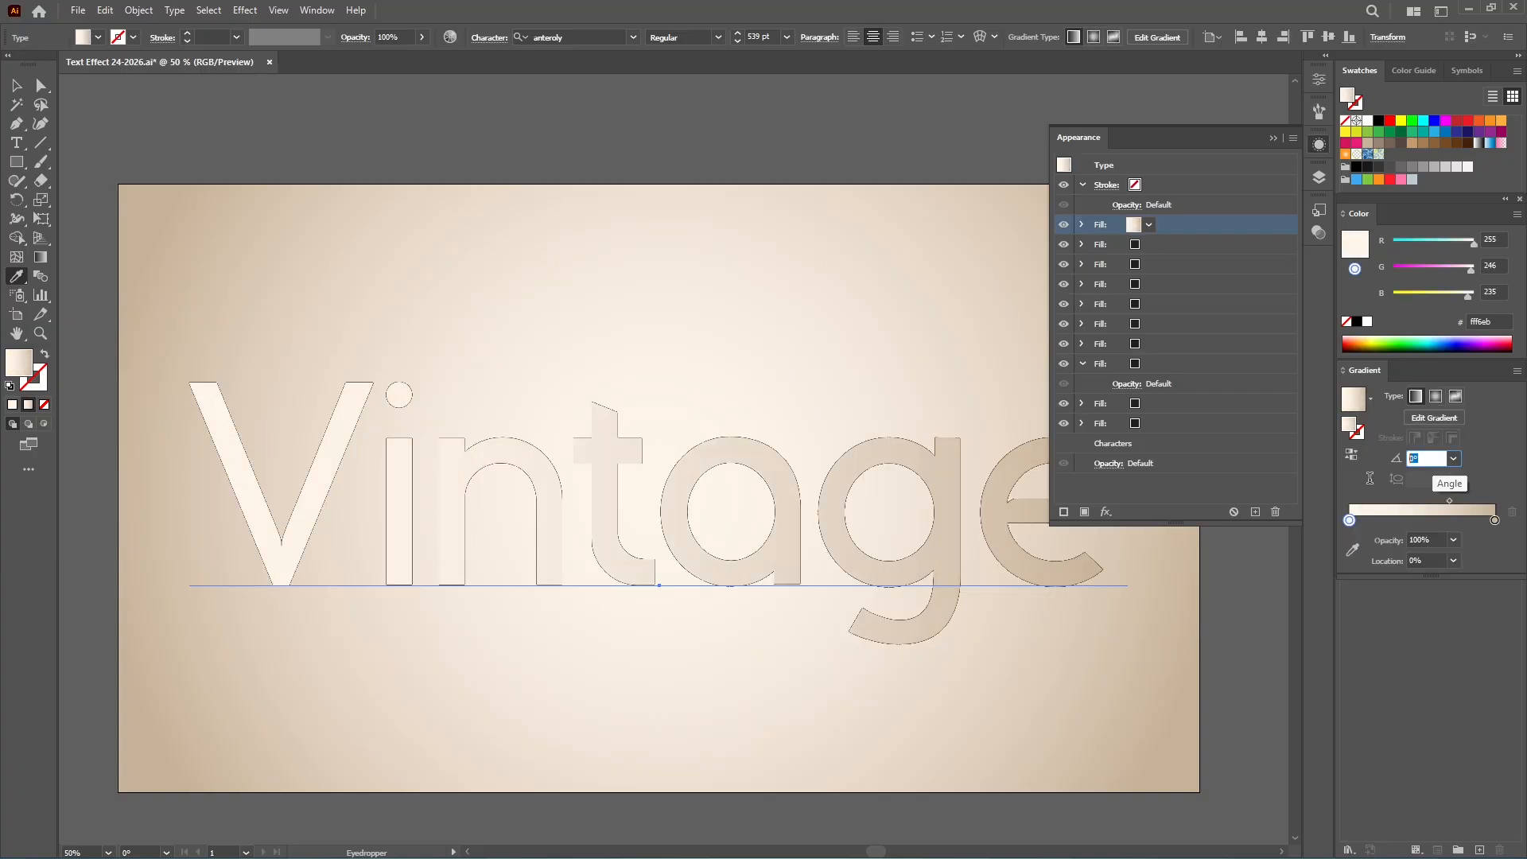
{"action": "key", "text": "Return"}
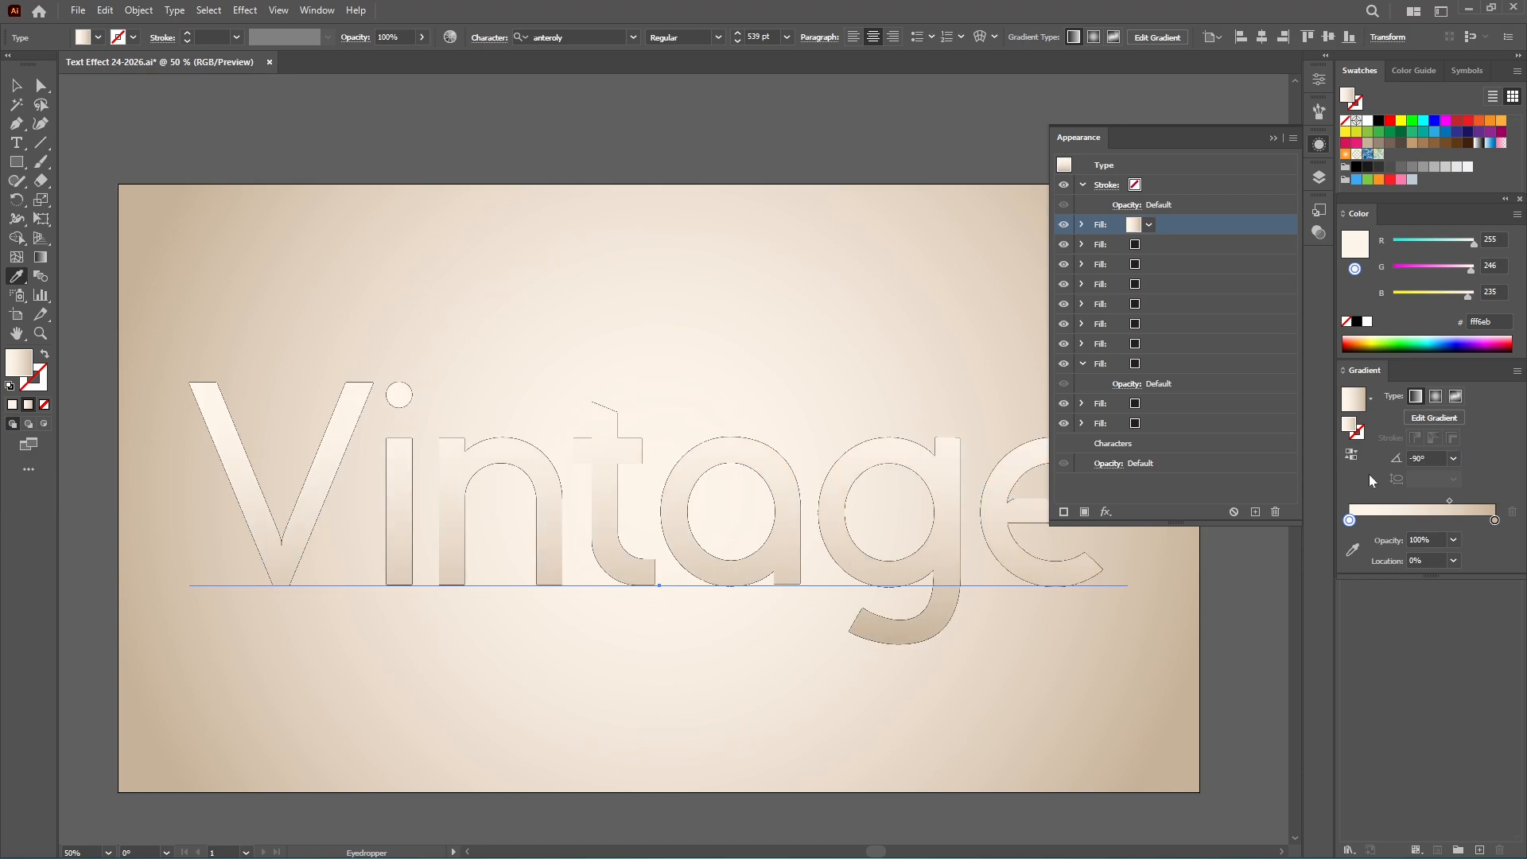
{"action": "left_click", "coordinate": [1449, 501]}
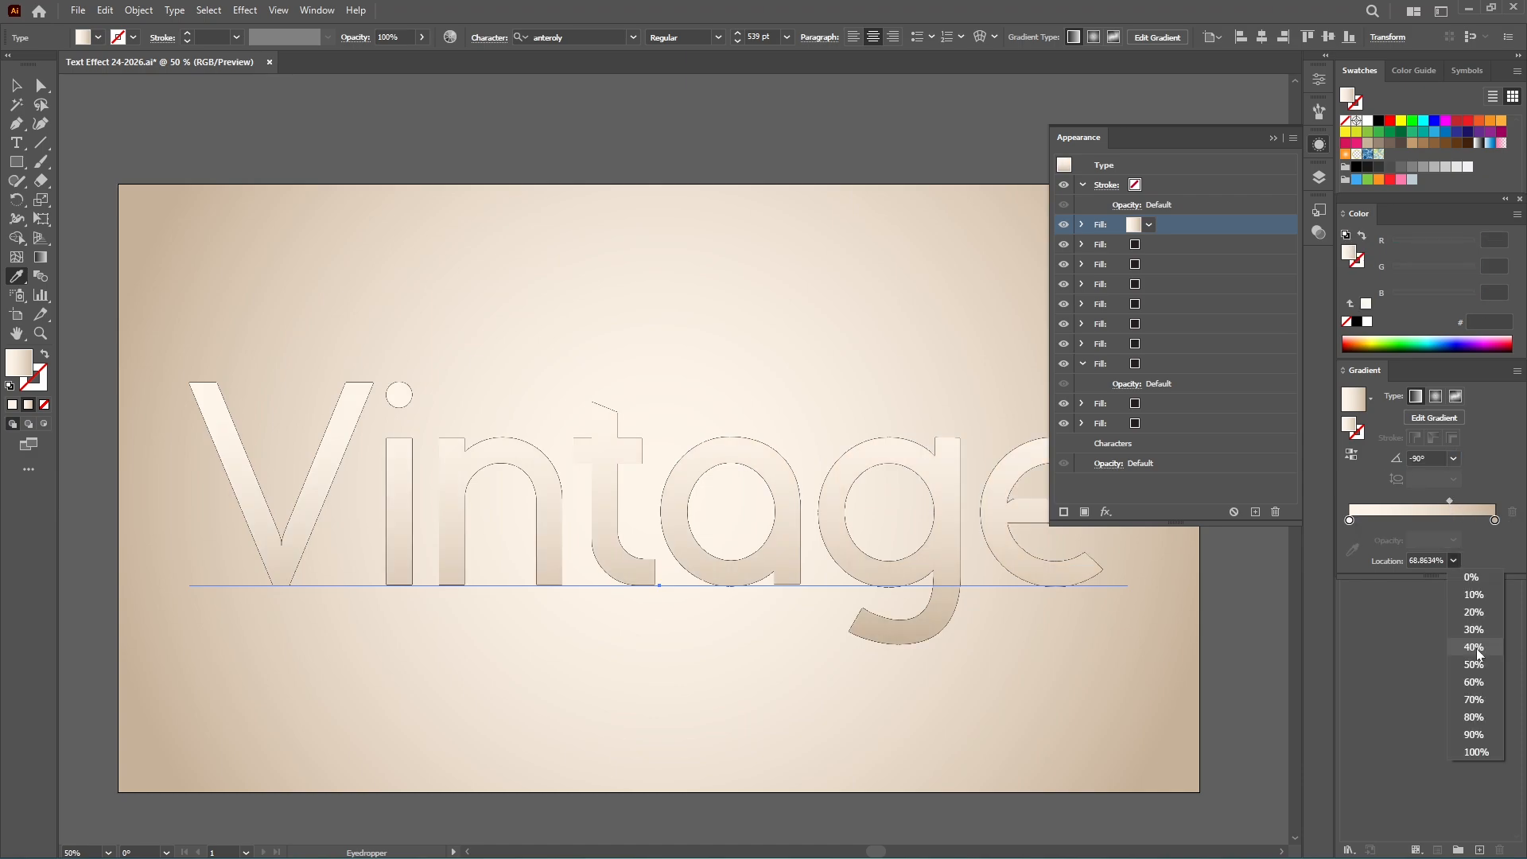
Step: Apply a linear gradient to the second fill and set its end colour stop to RGB 67, 71, 84
{"action": "left_click", "coordinate": [1135, 245]}
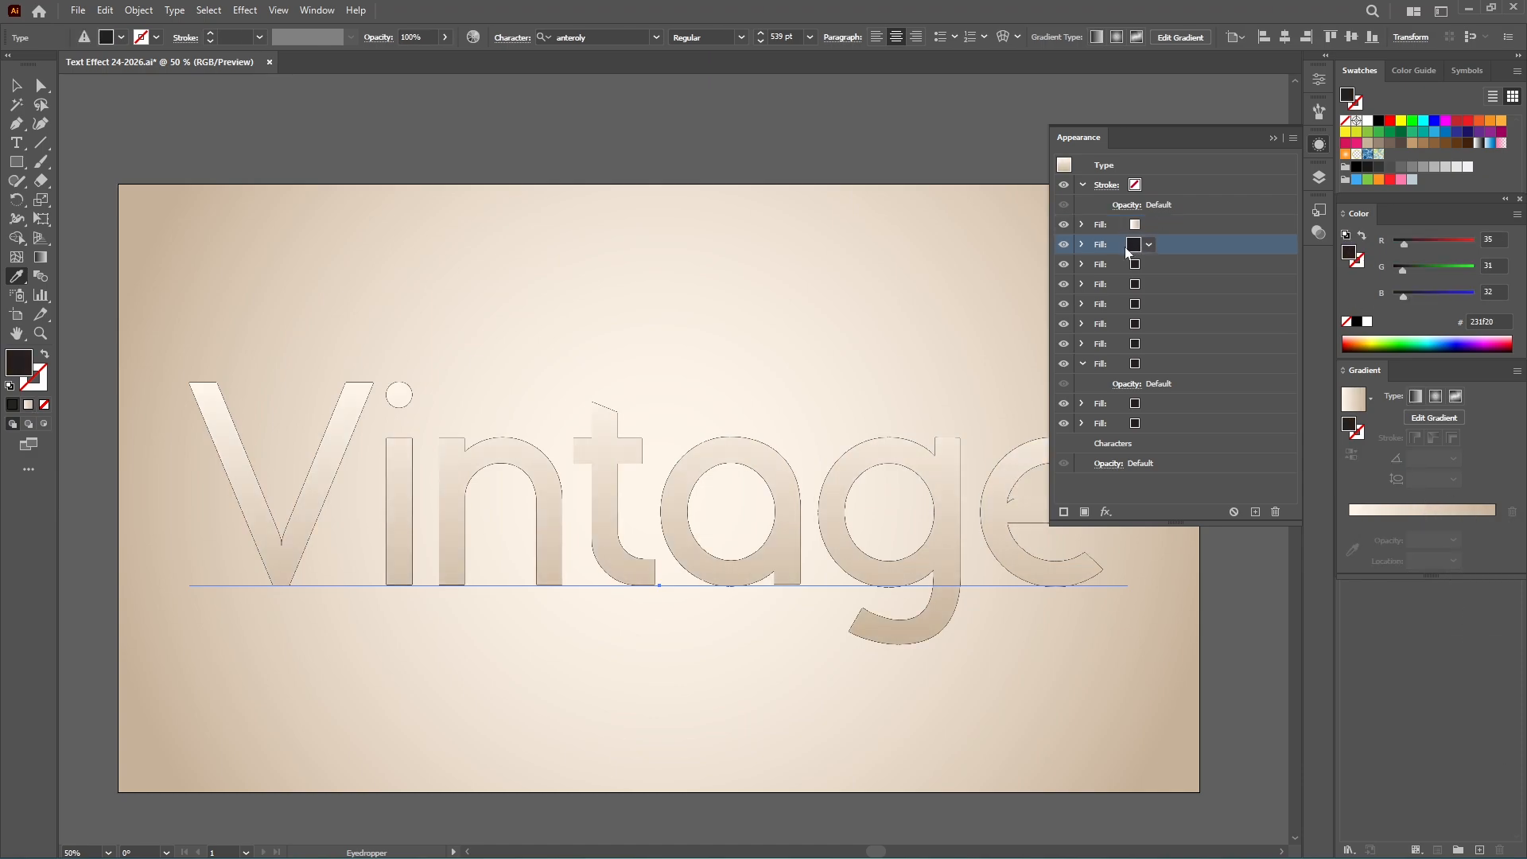
{"action": "left_click", "coordinate": [1492, 510]}
{"action": "left_click", "coordinate": [1494, 520]}
{"action": "left_click_drag", "start_coordinate": [1425, 244], "coordinate": [1415, 241]}
{"action": "left_click", "coordinate": [1414, 268]}
{"action": "left_click", "coordinate": [1420, 293]}
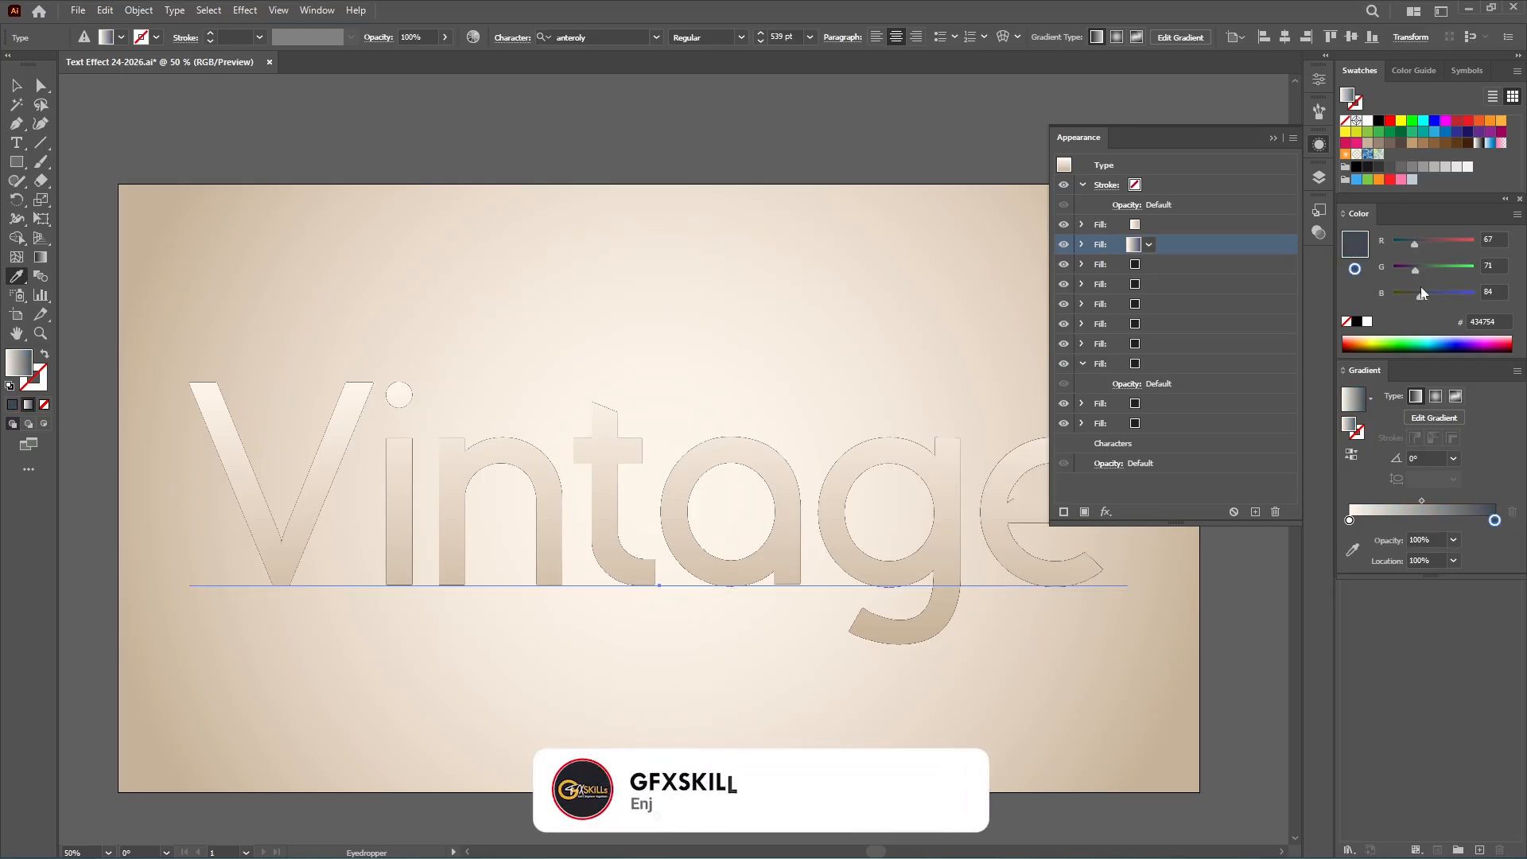
Step: Set the start colour stop of the second fill's gradient to RGB 82, 87, 110
{"action": "left_click", "coordinate": [1348, 520]}
{"action": "left_click", "coordinate": [1415, 294]}
{"action": "left_click", "coordinate": [1409, 266]}
{"action": "left_click", "coordinate": [1413, 241]}
{"action": "left_click", "coordinate": [1420, 294]}
{"action": "left_click_drag", "start_coordinate": [1409, 269], "coordinate": [1417, 241]}
{"action": "left_click", "coordinate": [1428, 294]}
{"action": "left_click", "coordinate": [1420, 268]}
{"action": "left_click", "coordinate": [1419, 241]}
Step: Add an Offset Path effect of 3 px with Round joins to the second fill
{"action": "left_click", "coordinate": [1161, 251]}
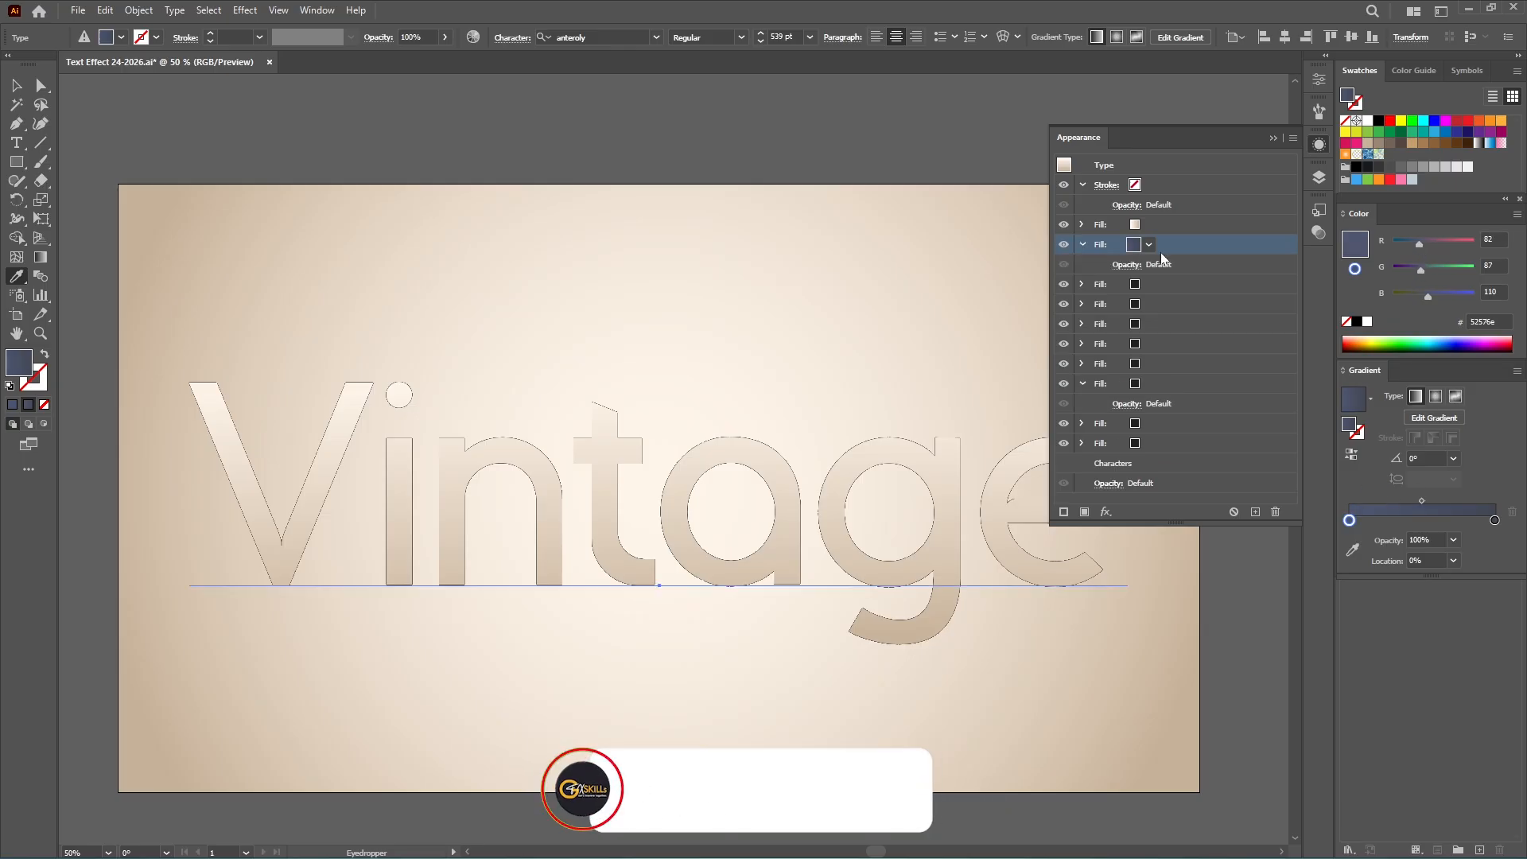
{"action": "left_click", "coordinate": [1105, 511]}
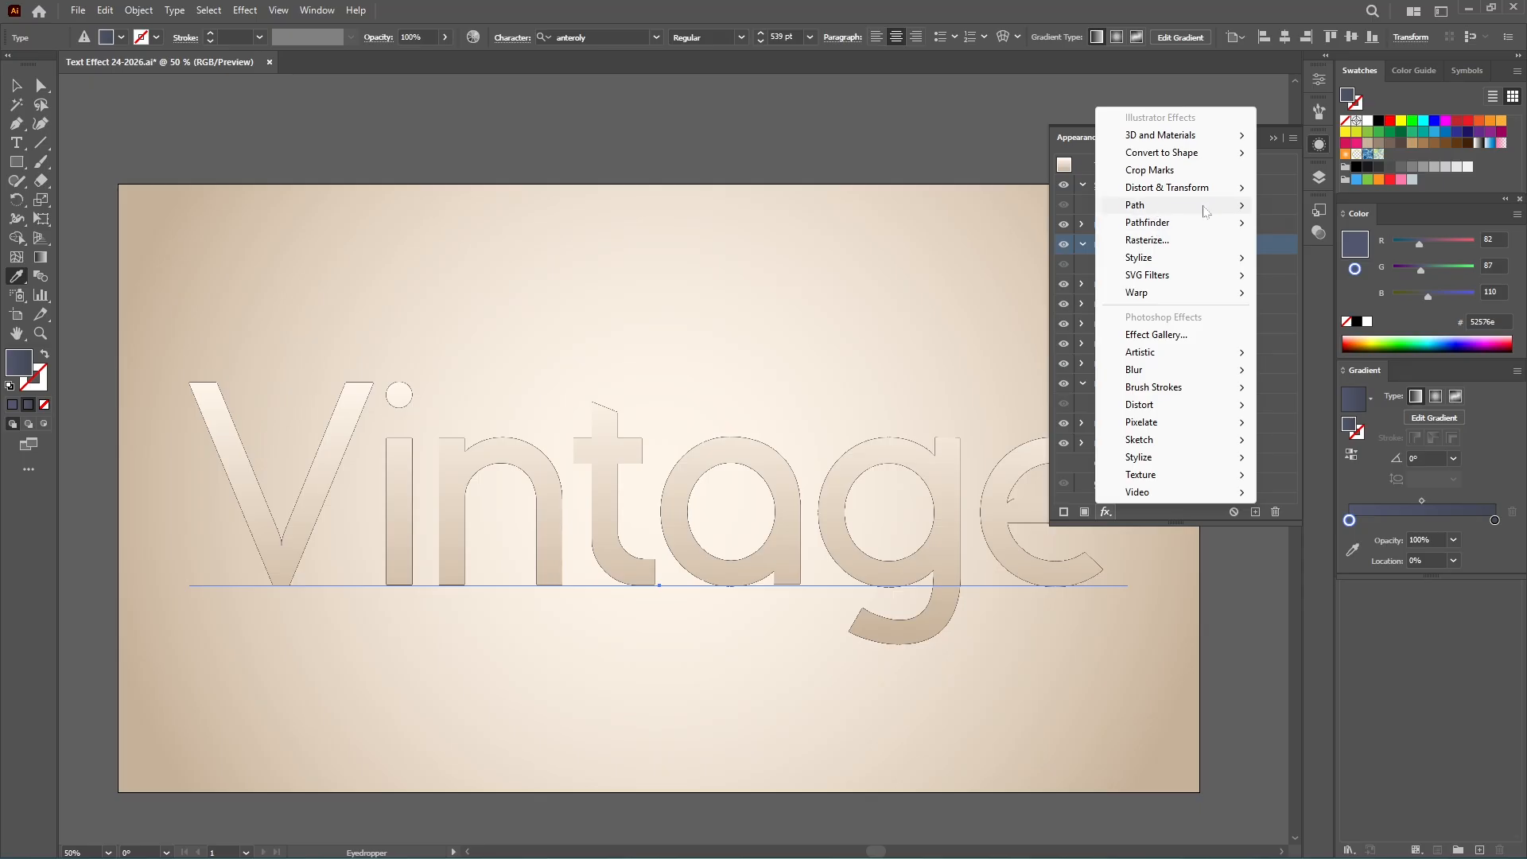
{"action": "mouse_move", "coordinate": [1152, 209]}
{"action": "left_click", "coordinate": [1331, 206]}
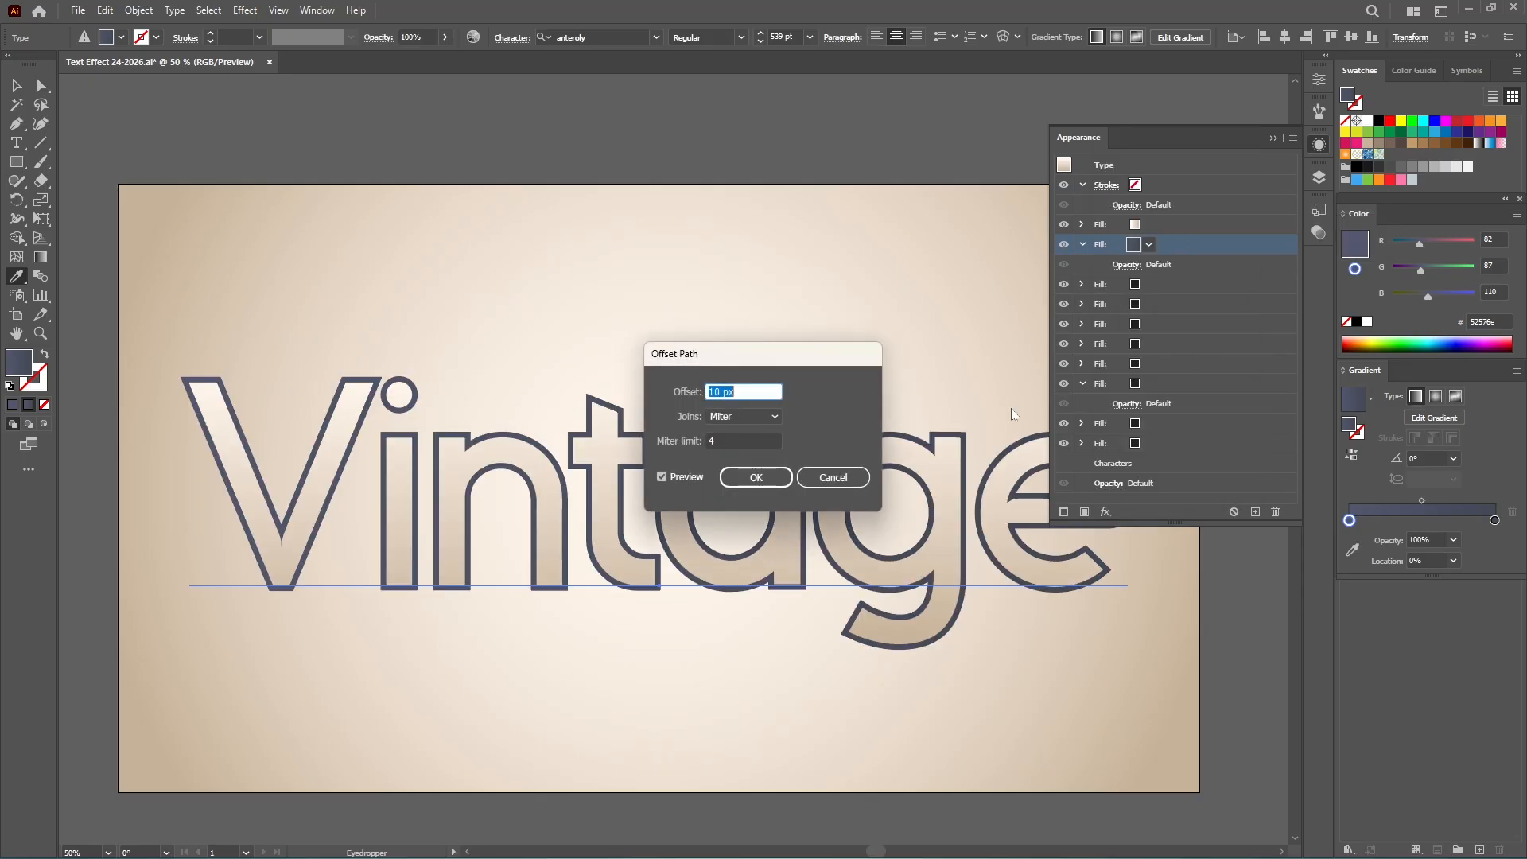
{"action": "left_click", "coordinate": [761, 415]}
{"action": "left_click", "coordinate": [738, 450]}
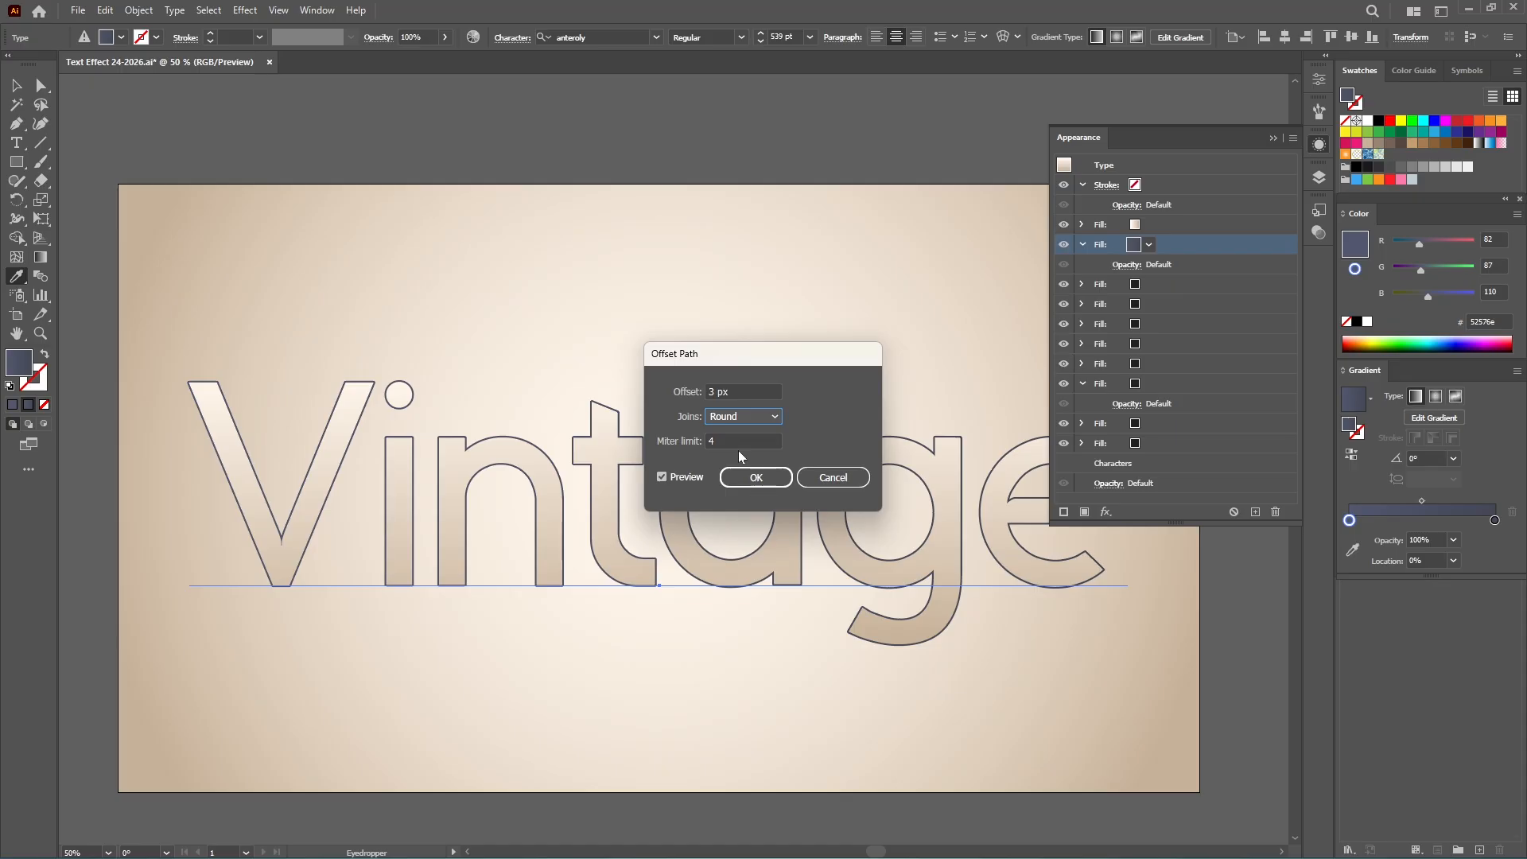
{"action": "left_click", "coordinate": [754, 481]}
{"action": "left_click", "coordinate": [1081, 243]}
Step: Apply the slate-blue gradient to the third fill and set its start colour stop to RGB 92, 105, 125
{"action": "left_click", "coordinate": [1134, 265]}
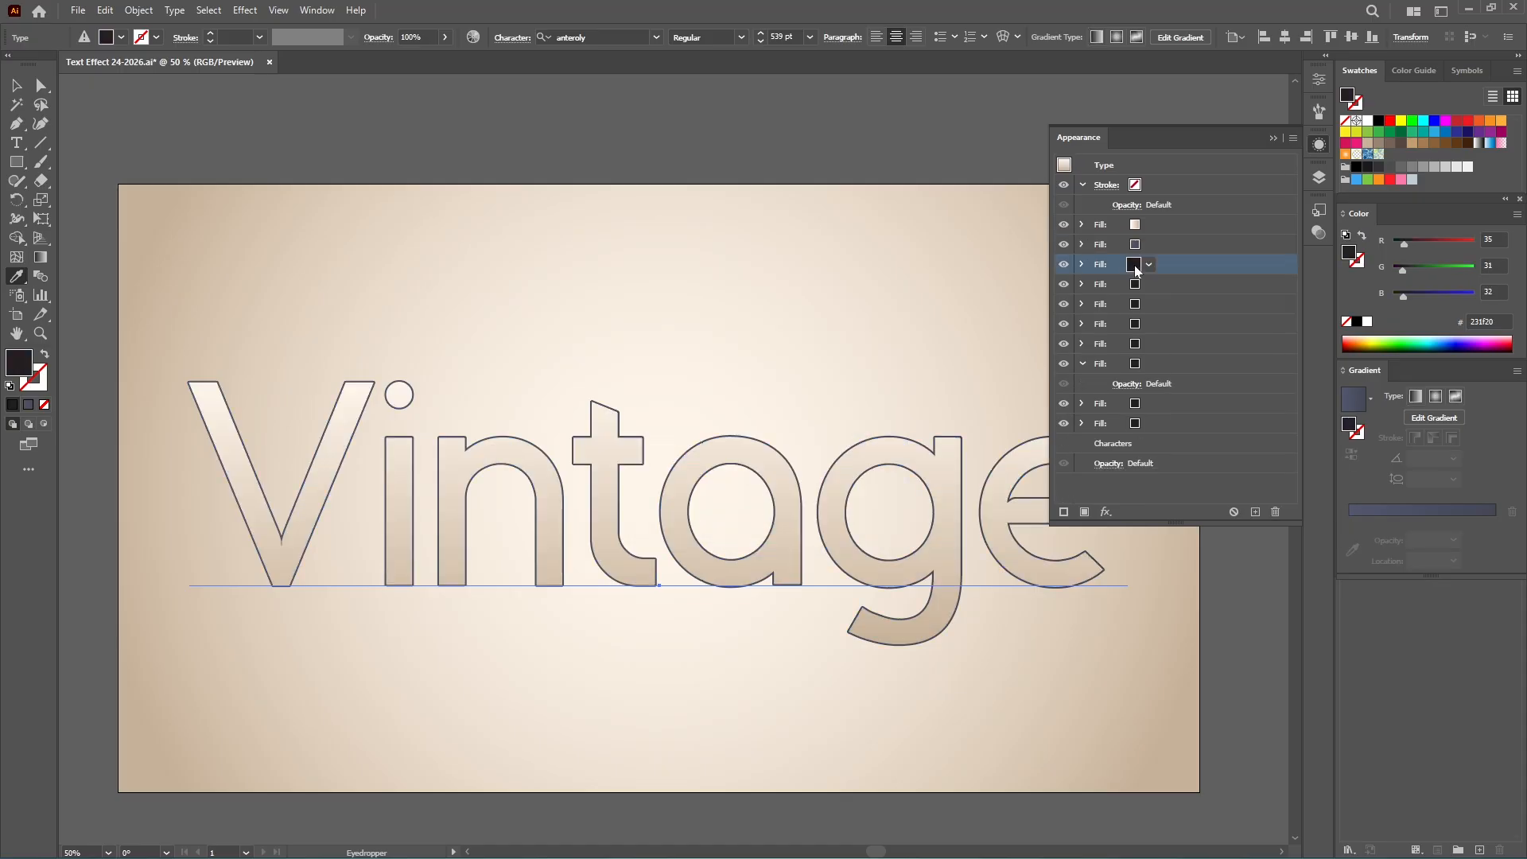
{"action": "left_click", "coordinate": [1448, 511]}
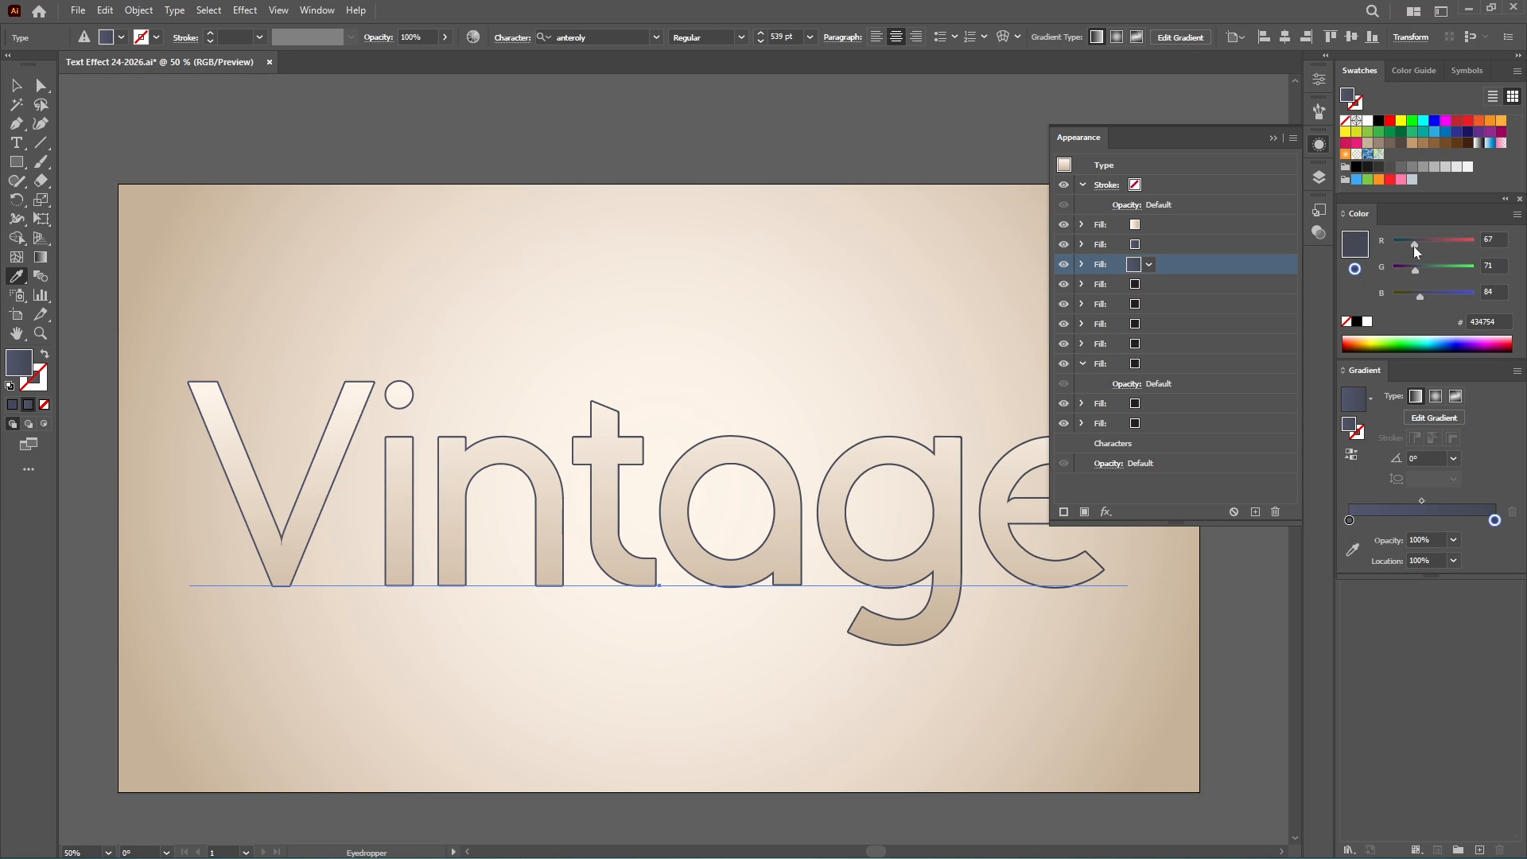
{"action": "left_click", "coordinate": [1348, 520]}
{"action": "left_click_drag", "start_coordinate": [1420, 270], "coordinate": [1427, 270]}
{"action": "left_click_drag", "start_coordinate": [1428, 297], "coordinate": [1432, 297]}
Step: Add an Offset Path effect of 3 px with Round joins to the third fill
{"action": "left_click", "coordinate": [1082, 265]}
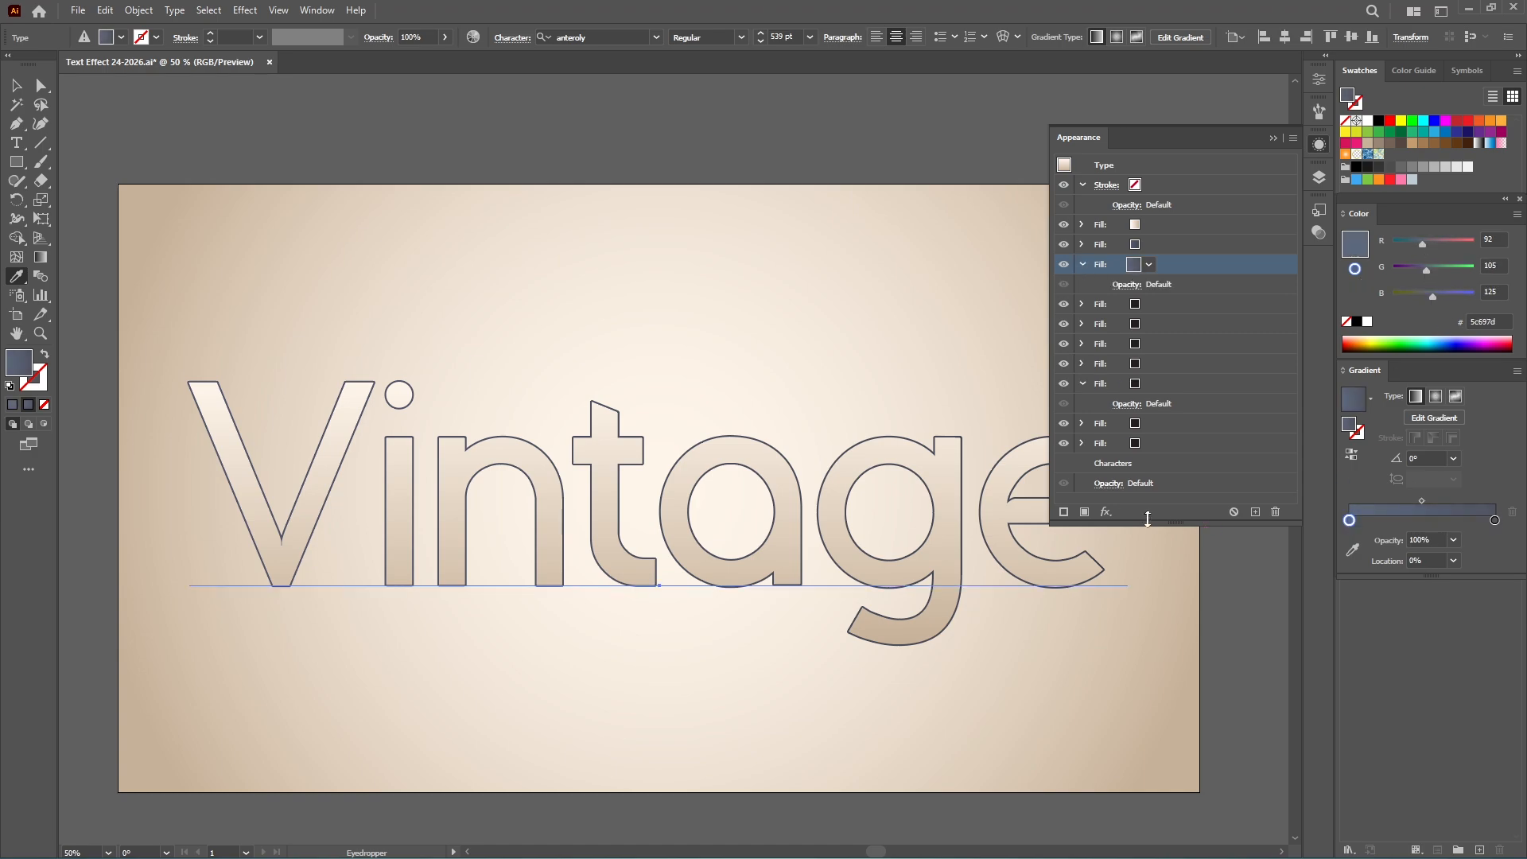
{"action": "left_click", "coordinate": [1105, 512]}
{"action": "mouse_move", "coordinate": [1153, 205]}
{"action": "left_click", "coordinate": [1308, 205]}
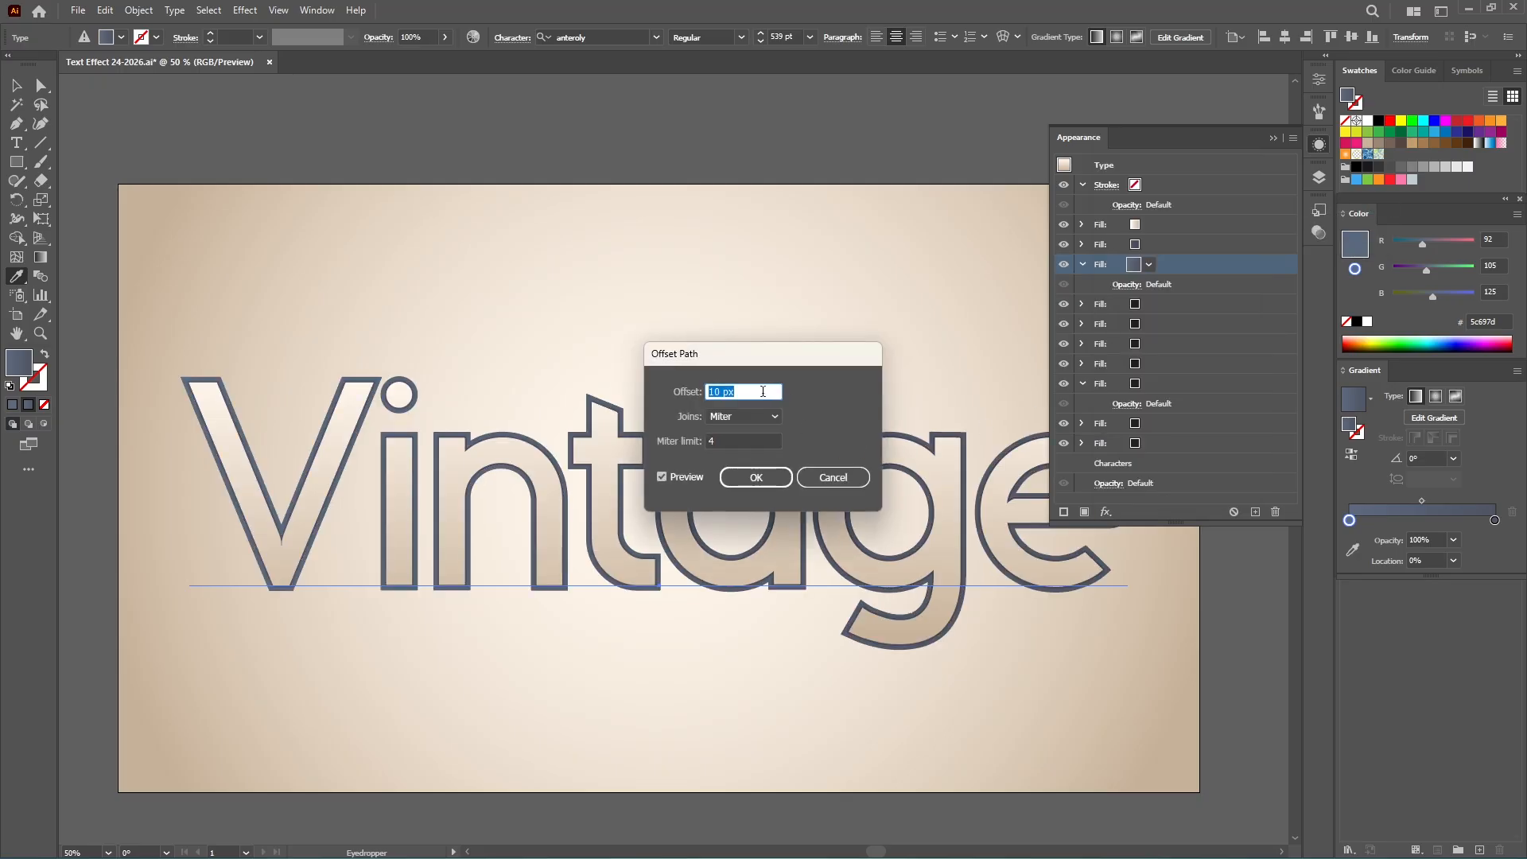
{"action": "type", "text": "4"}
{"action": "type", "text": "3"}
{"action": "left_click", "coordinate": [753, 417]}
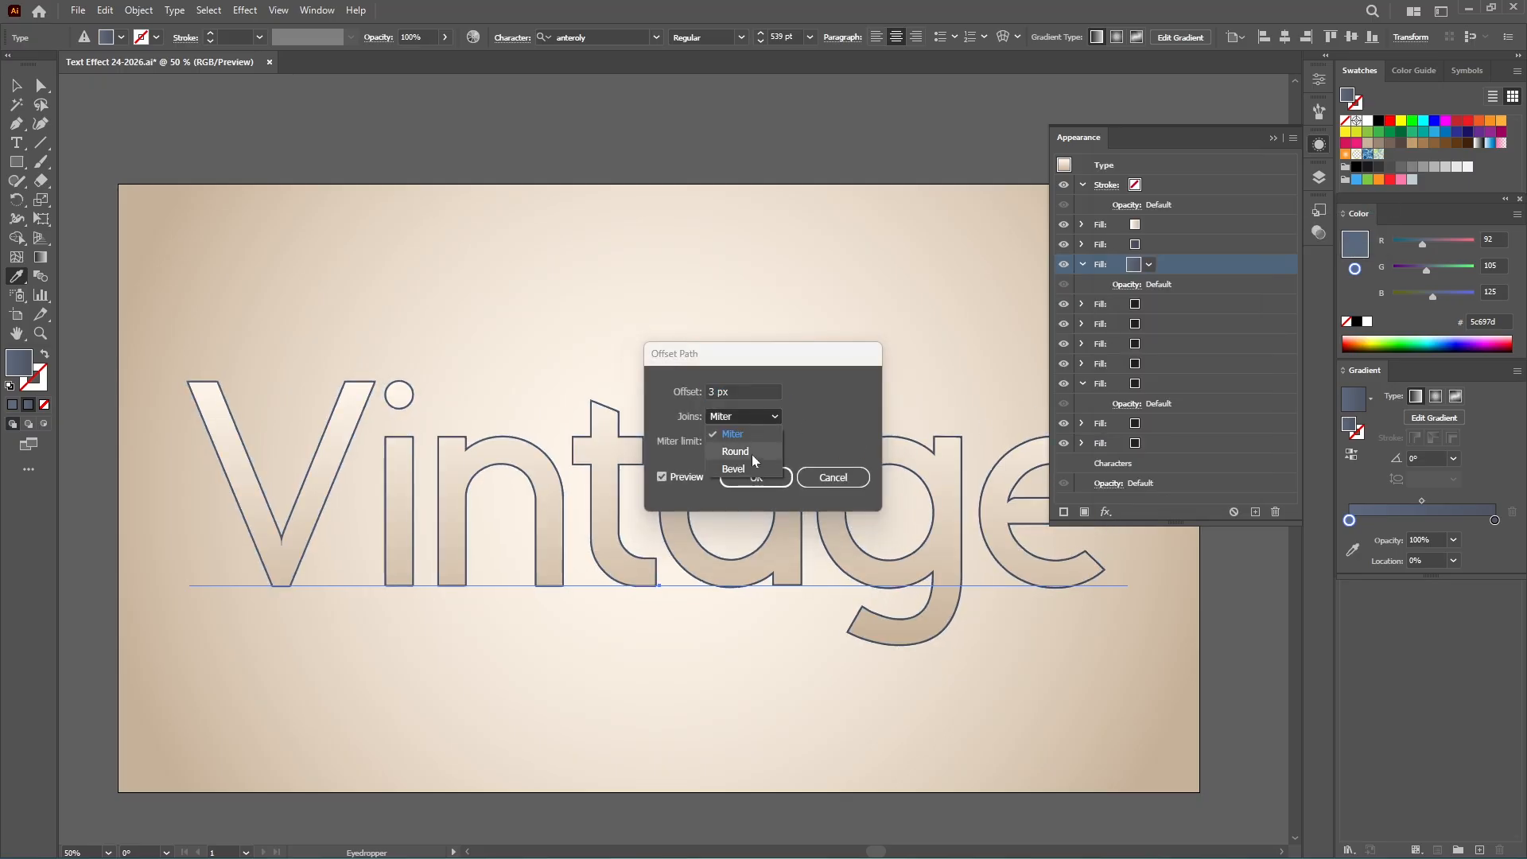
{"action": "left_click", "coordinate": [743, 452]}
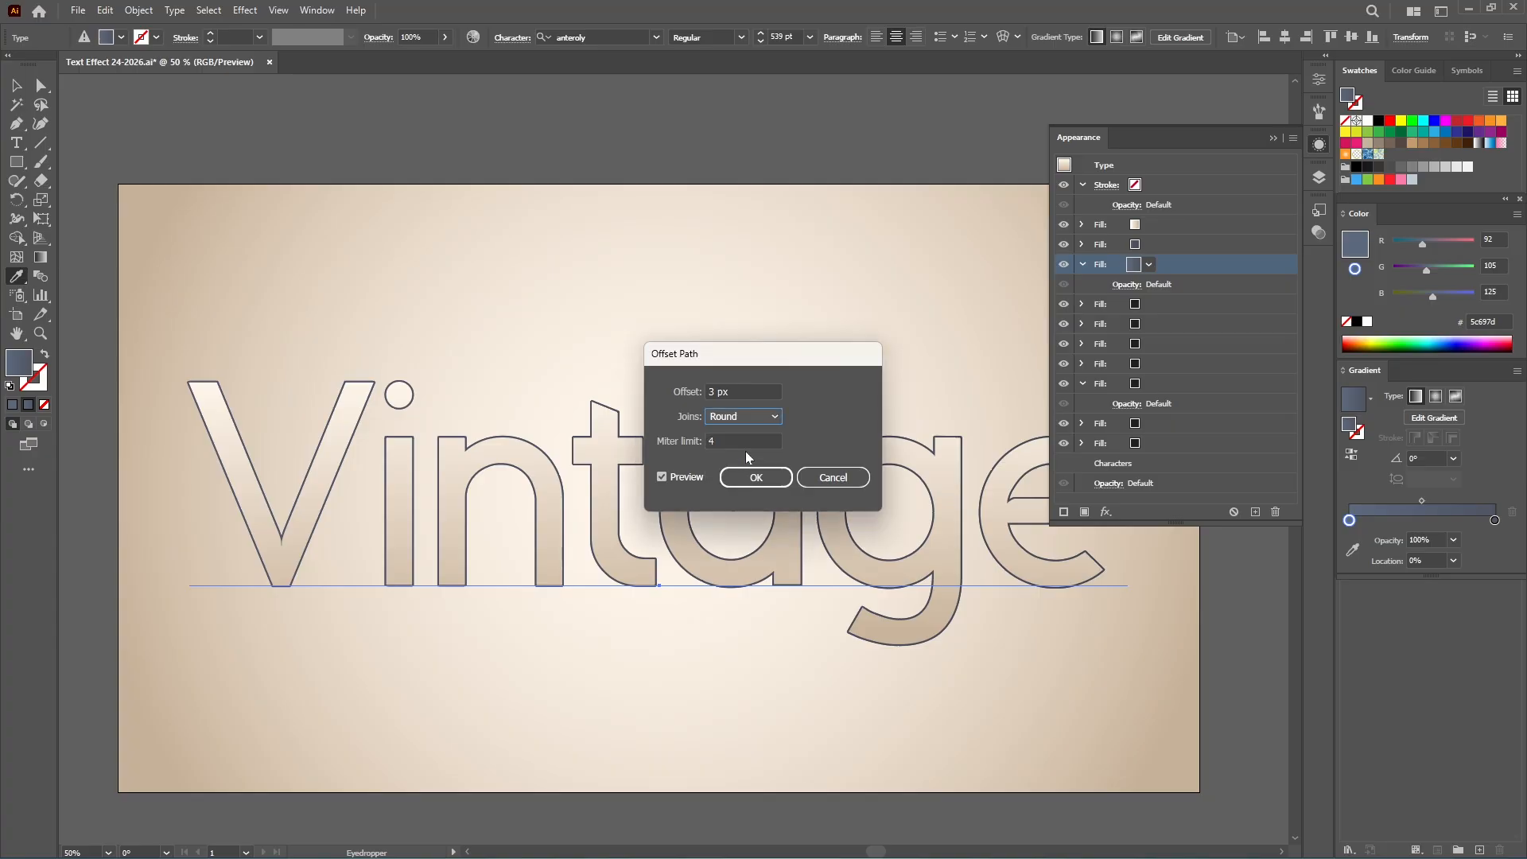
{"action": "left_click", "coordinate": [756, 477]}
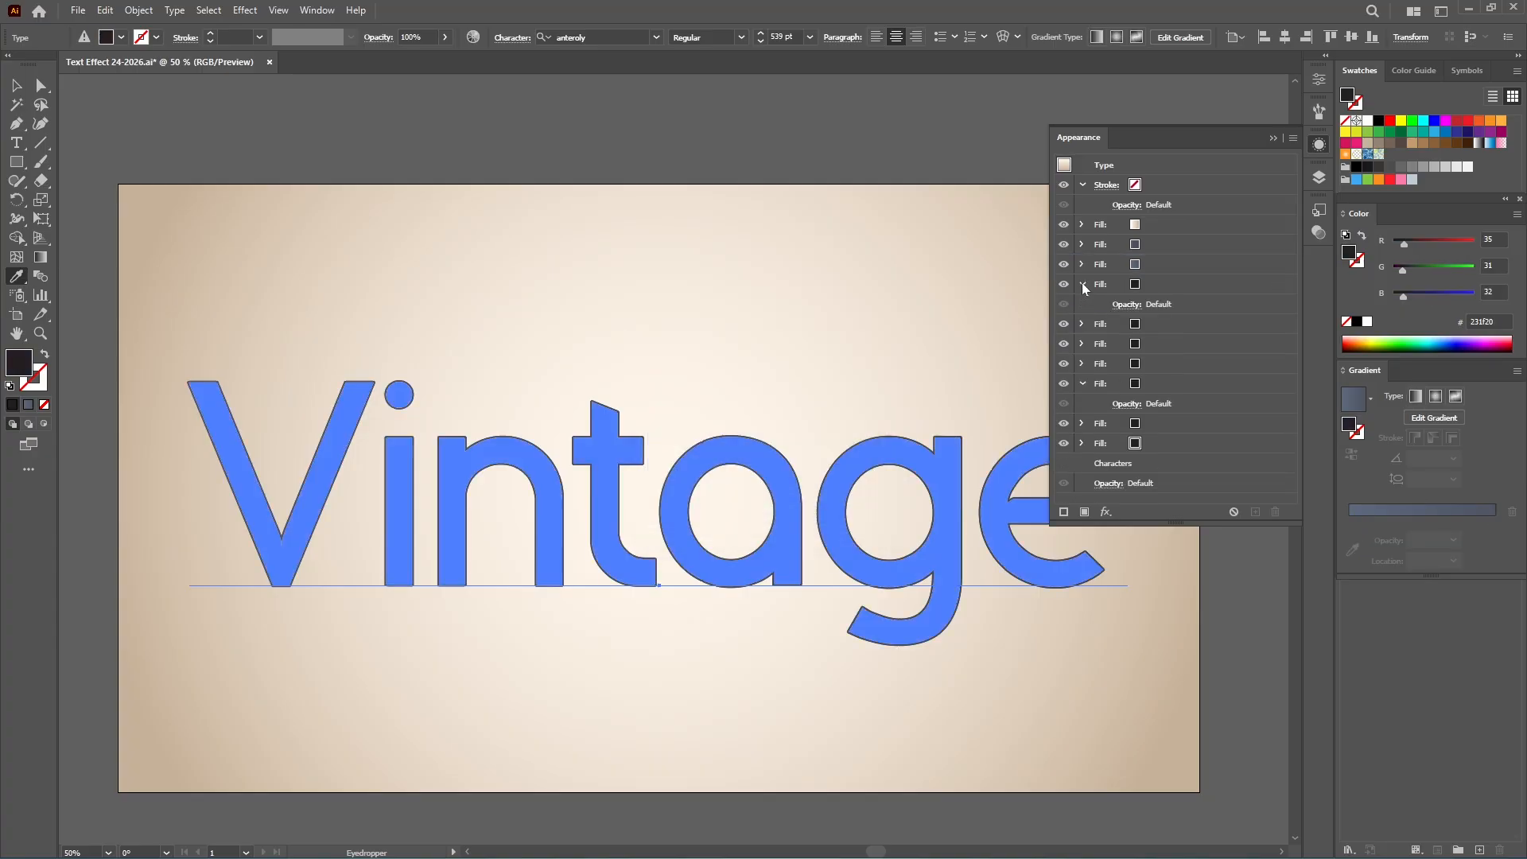
Step: Make the fourth fill white and give it an Offset Path effect of 3 px with Round joins
{"action": "left_click", "coordinate": [1138, 286]}
{"action": "left_click", "coordinate": [1367, 121]}
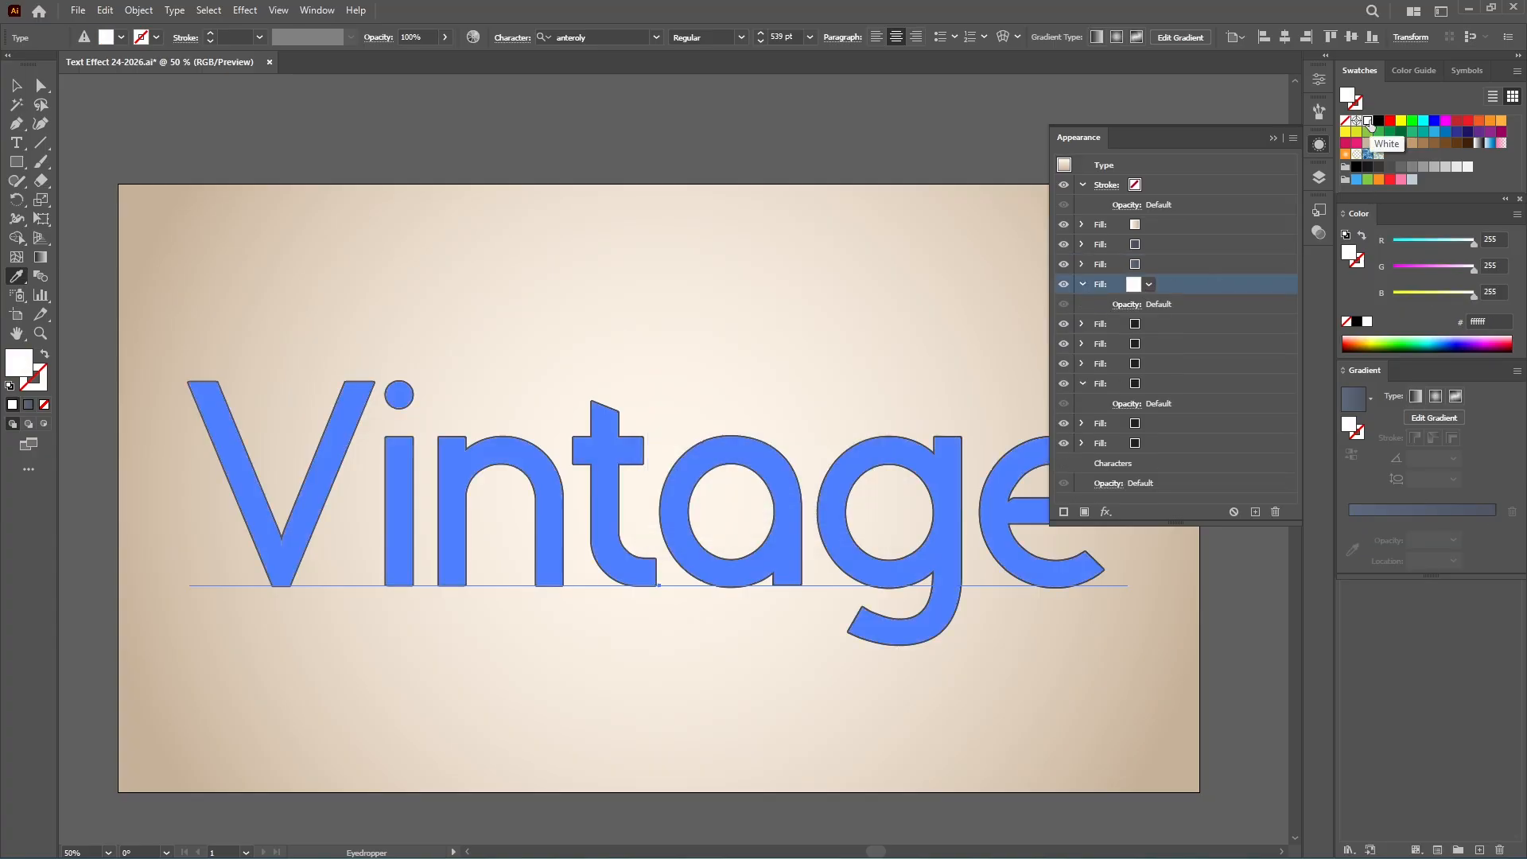
{"action": "left_click", "coordinate": [1105, 511]}
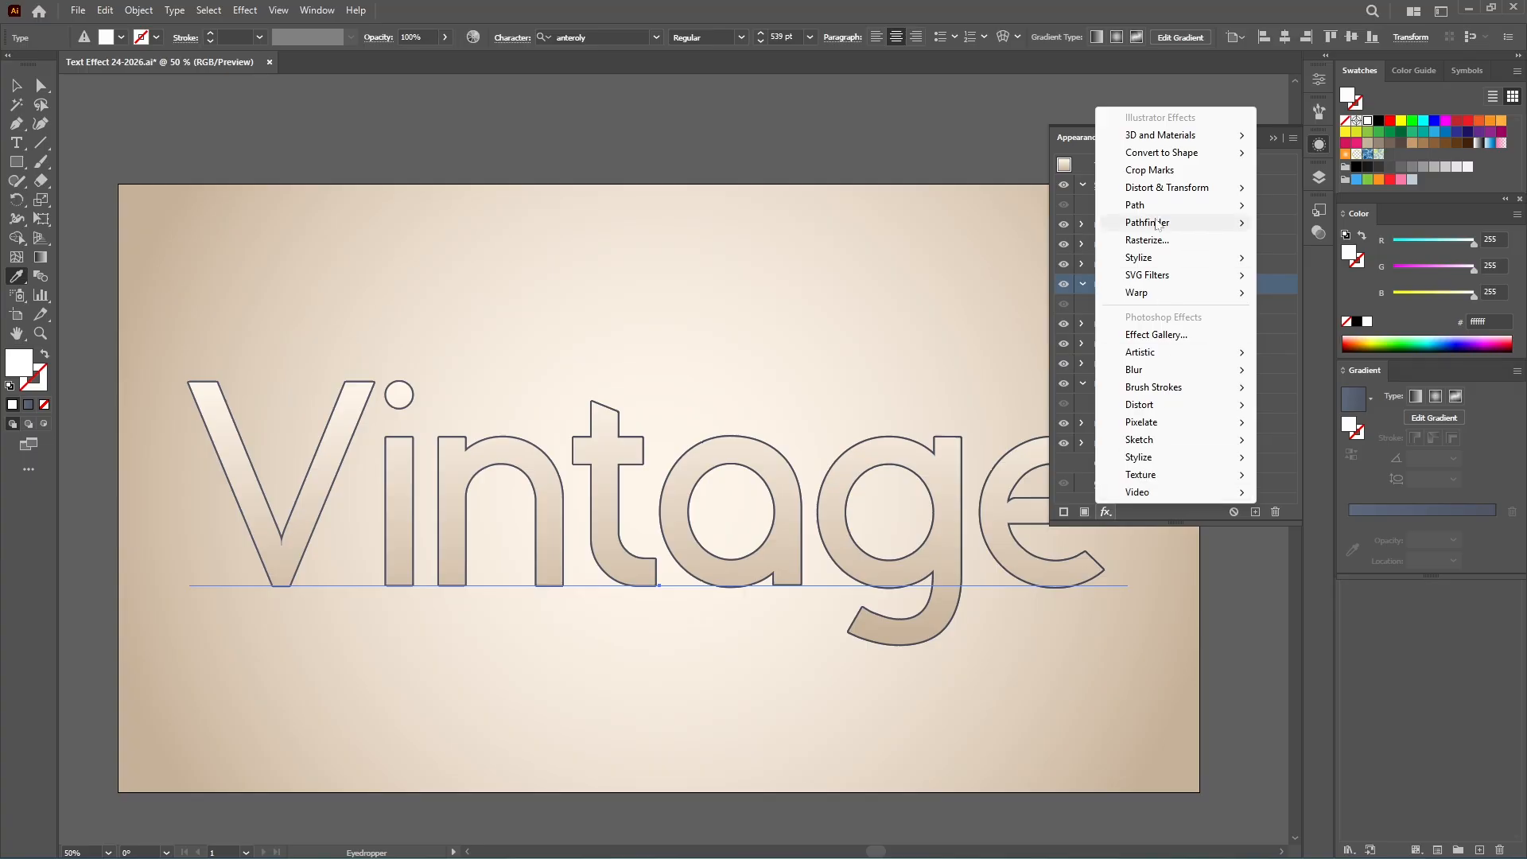
{"action": "mouse_move", "coordinate": [1224, 205]}
{"action": "left_click", "coordinate": [1304, 205]}
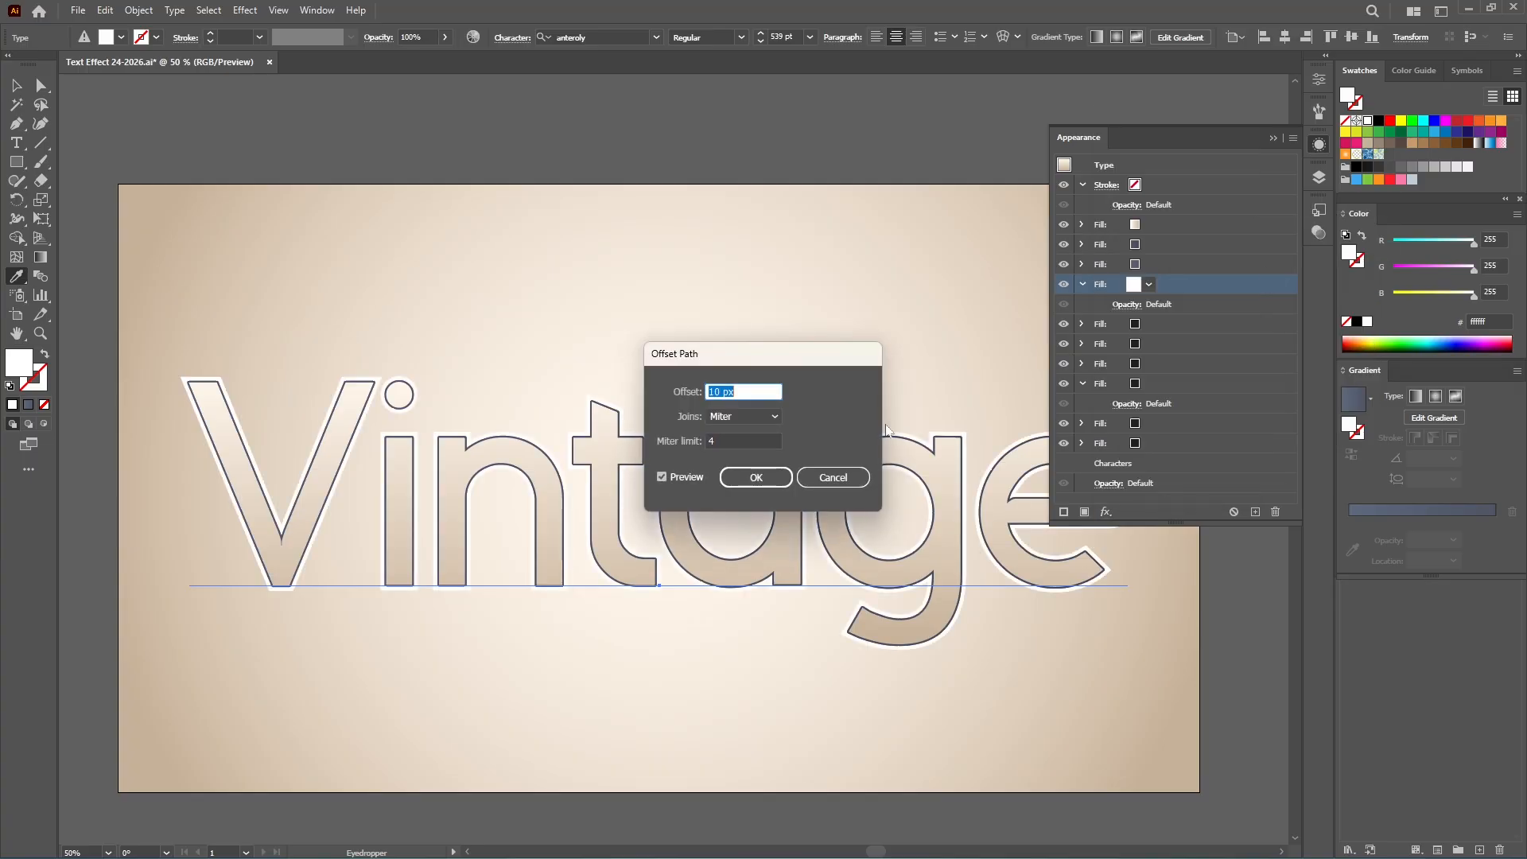
{"action": "type", "text": "3"}
{"action": "left_click", "coordinate": [743, 416]}
{"action": "left_click", "coordinate": [744, 457]}
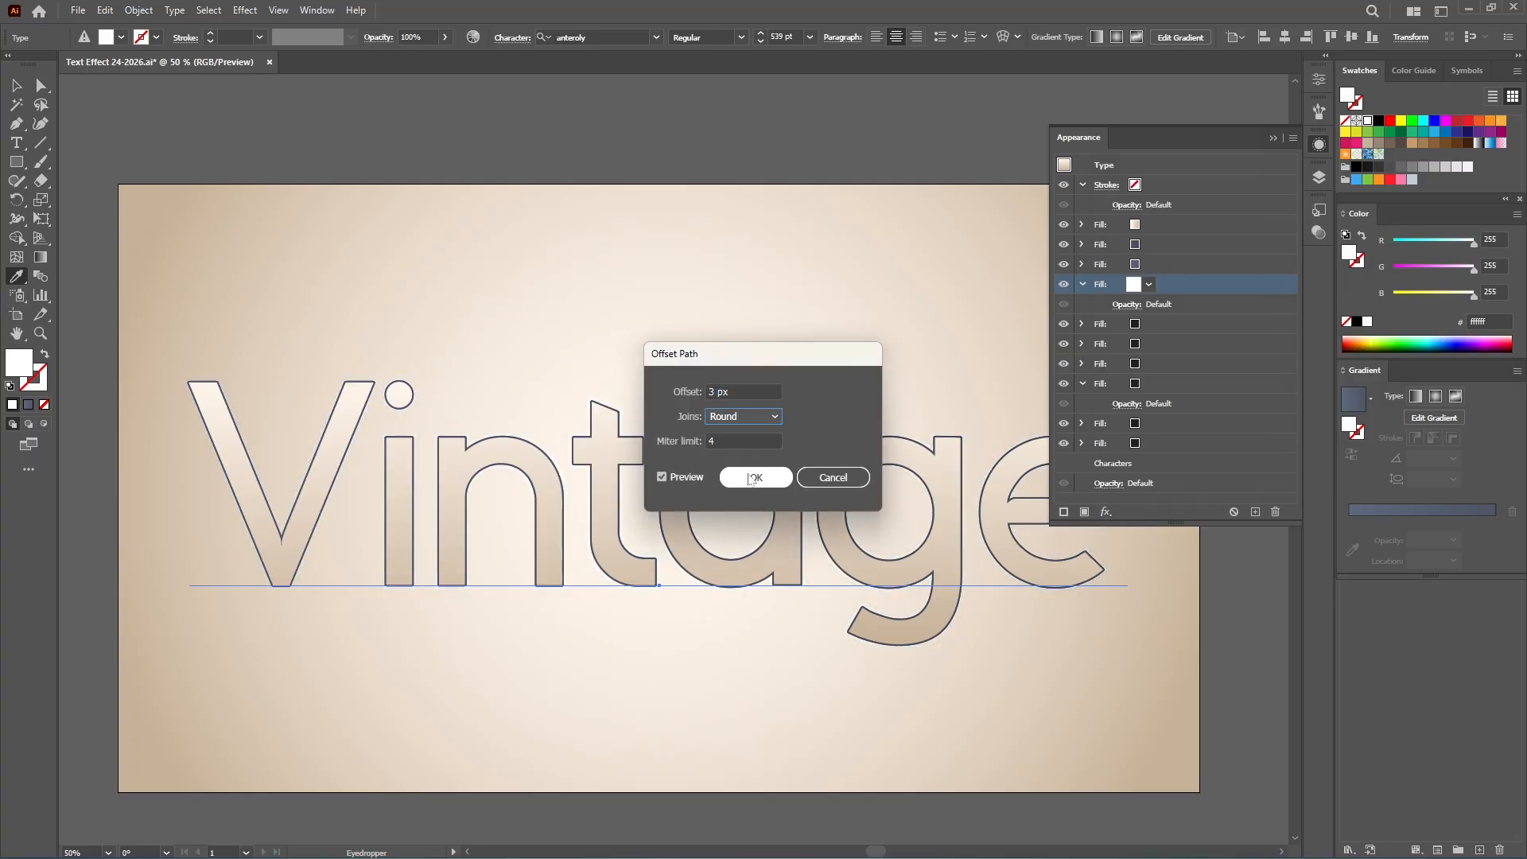
{"action": "left_click", "coordinate": [755, 478]}
Step: Give the white fill a Drop Shadow using Multiply, 30% opacity, 0 px X offset, 2 px Y offset and 0 px blur
{"action": "left_click", "coordinate": [1112, 275]}
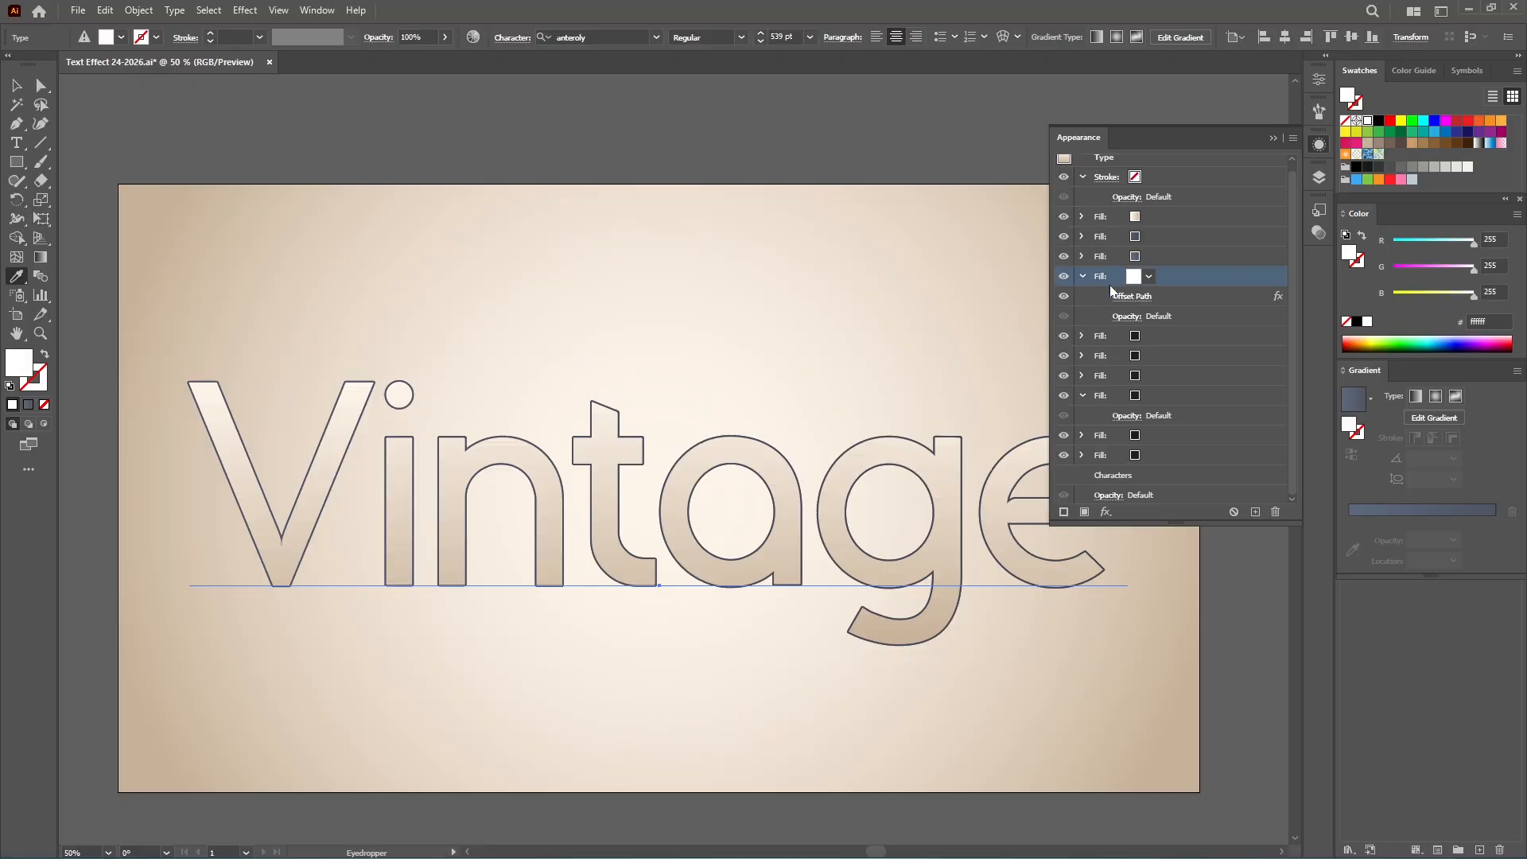
{"action": "left_click", "coordinate": [1105, 511]}
{"action": "mouse_move", "coordinate": [1165, 261]}
{"action": "left_click", "coordinate": [1288, 260]}
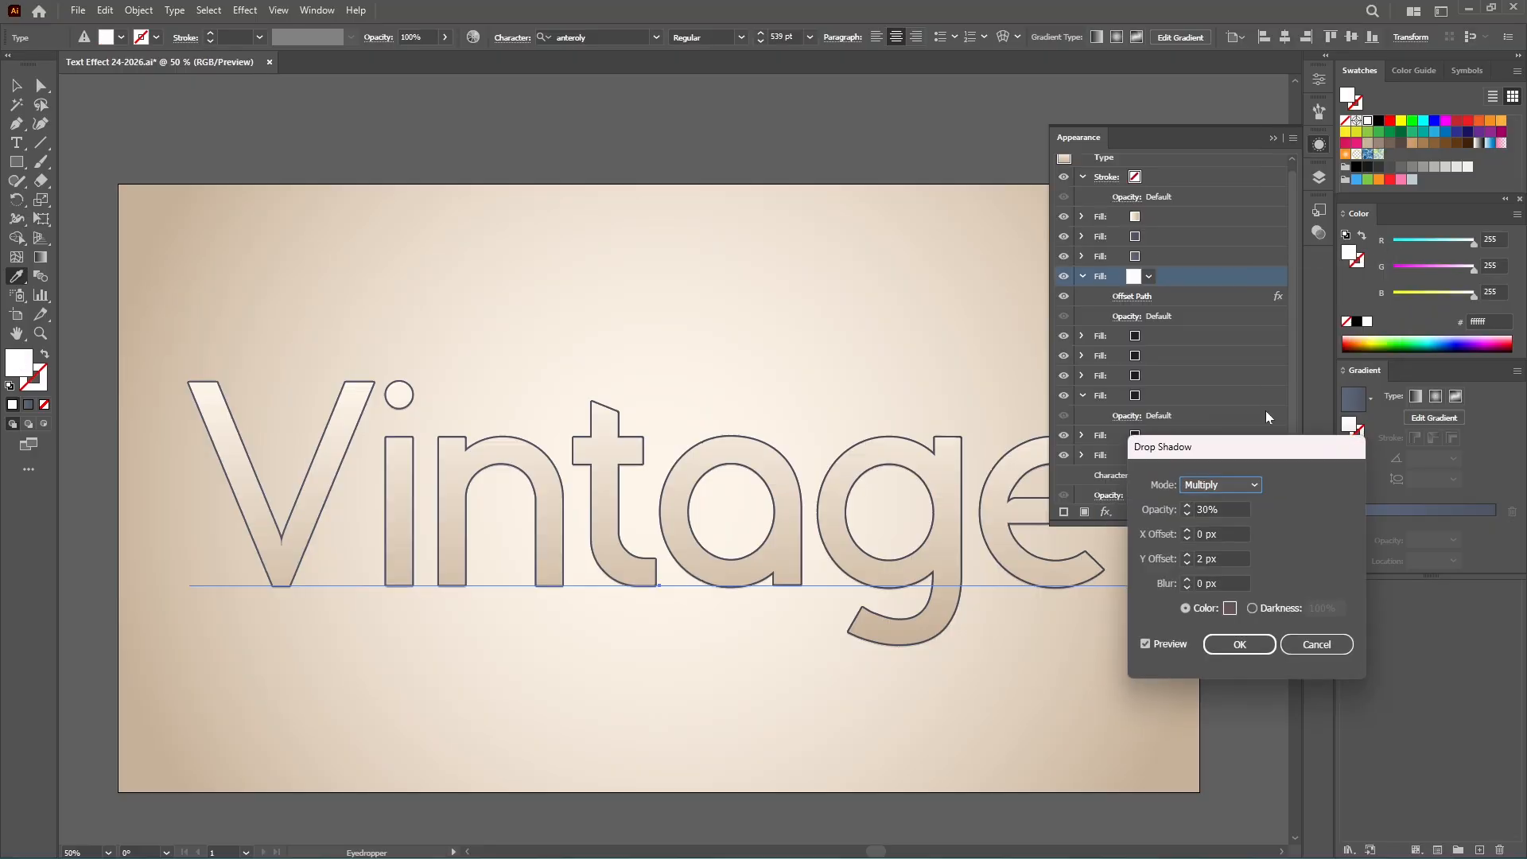
{"action": "double_click", "coordinate": [1216, 509]}
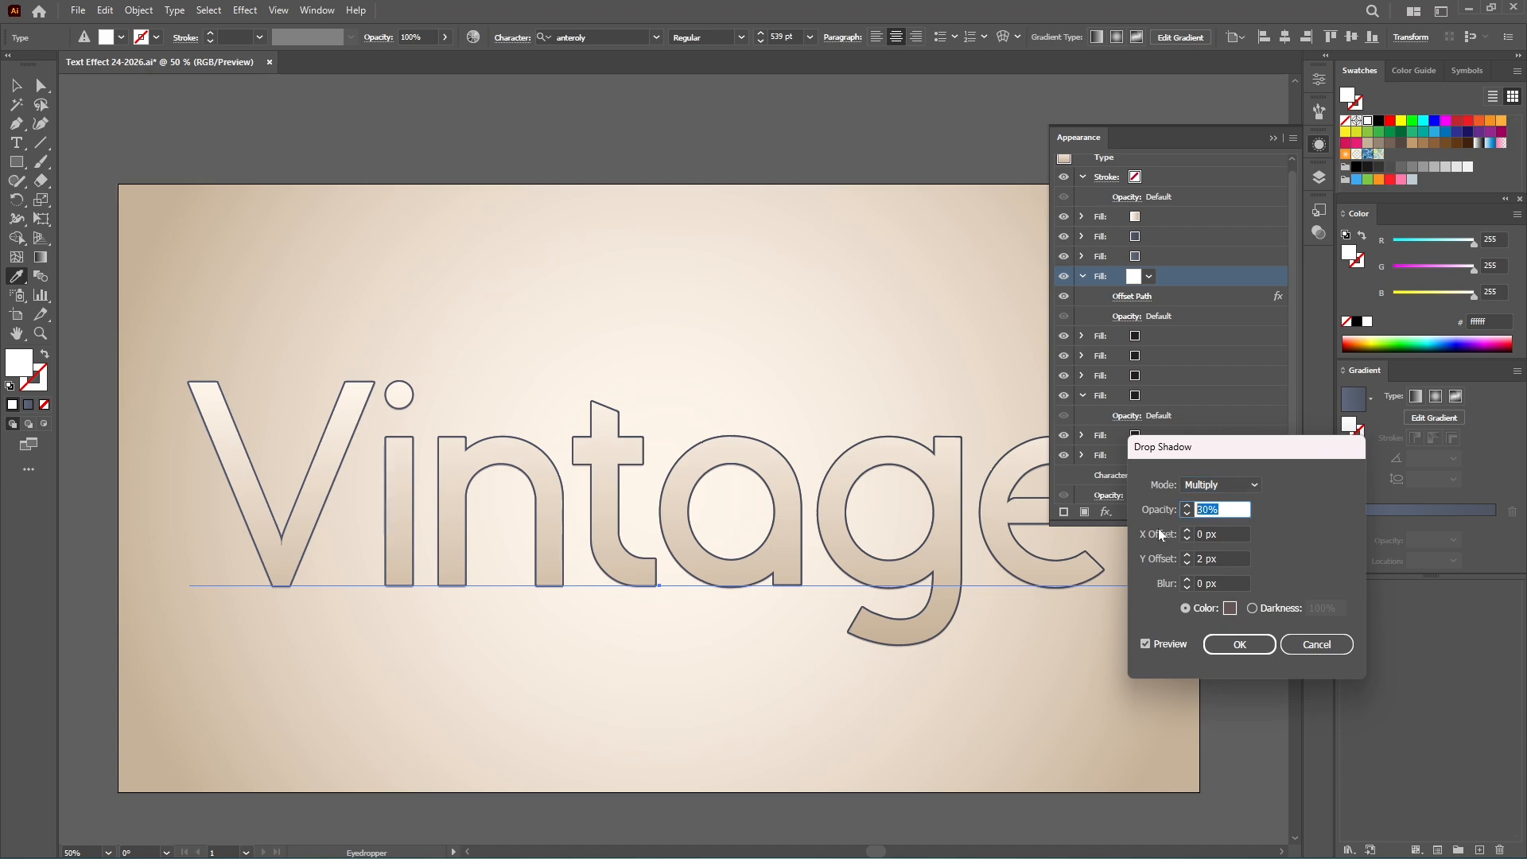
{"action": "double_click", "coordinate": [1202, 536]}
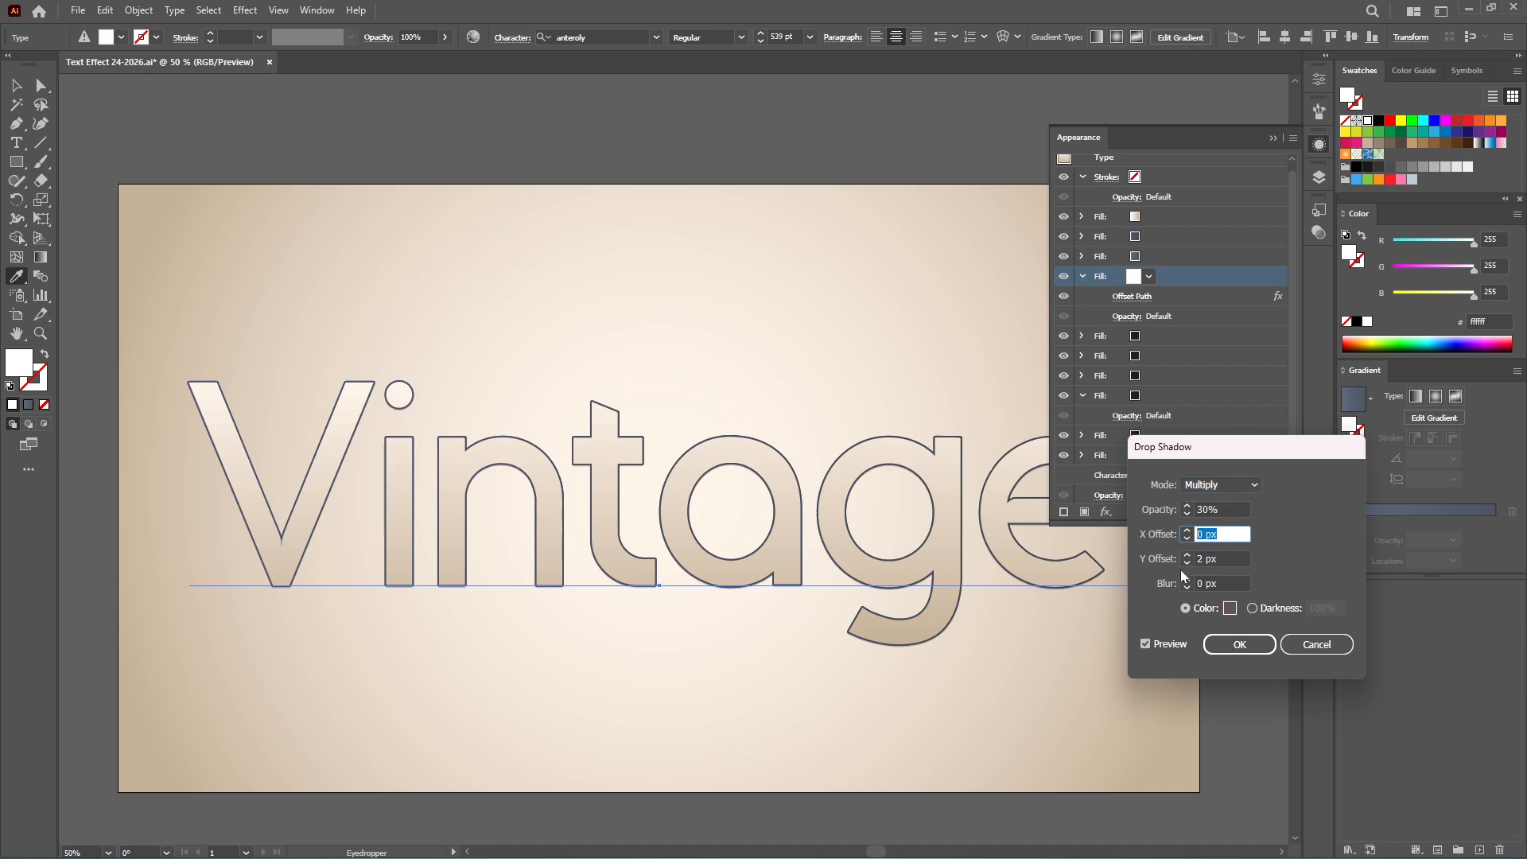
{"action": "left_click", "coordinate": [1221, 559]}
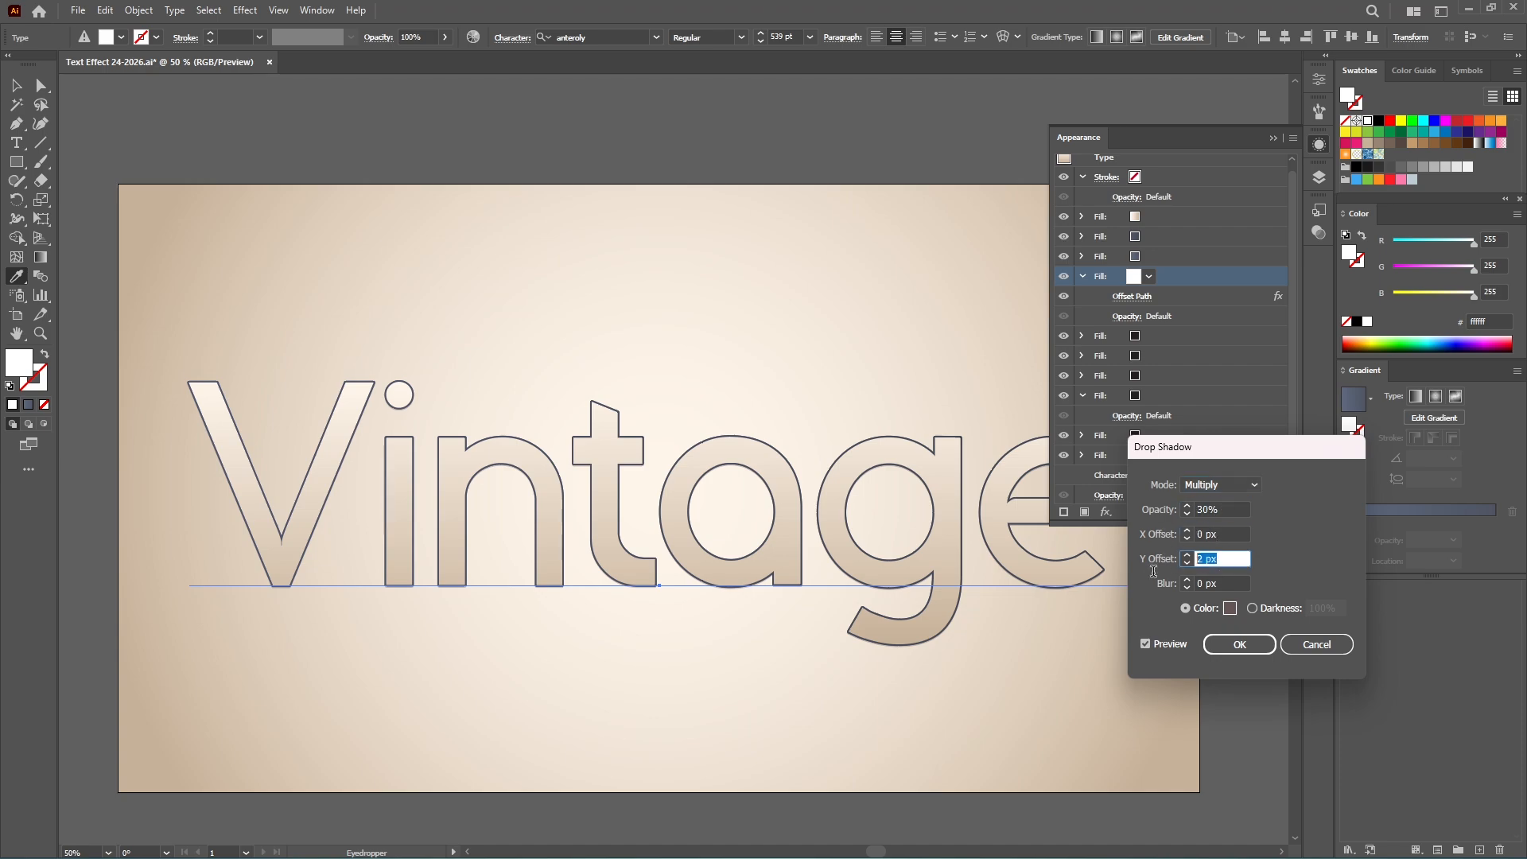
{"action": "left_click", "coordinate": [1226, 584]}
Step: Set the drop shadow's colour to #6d5a5a and apply the effect
{"action": "left_click", "coordinate": [1229, 608]}
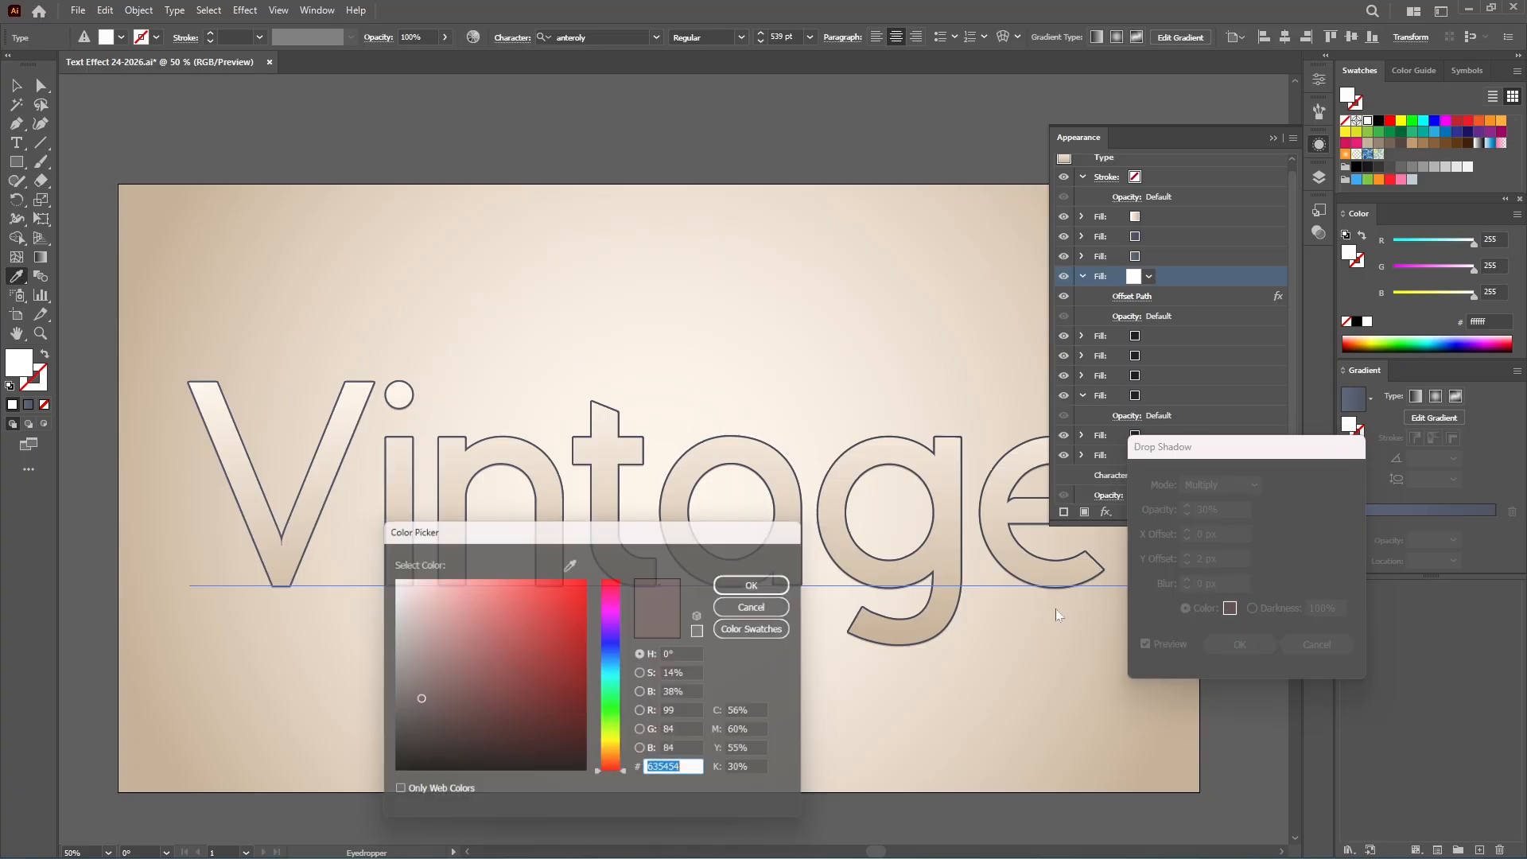
{"action": "left_click", "coordinate": [421, 703]}
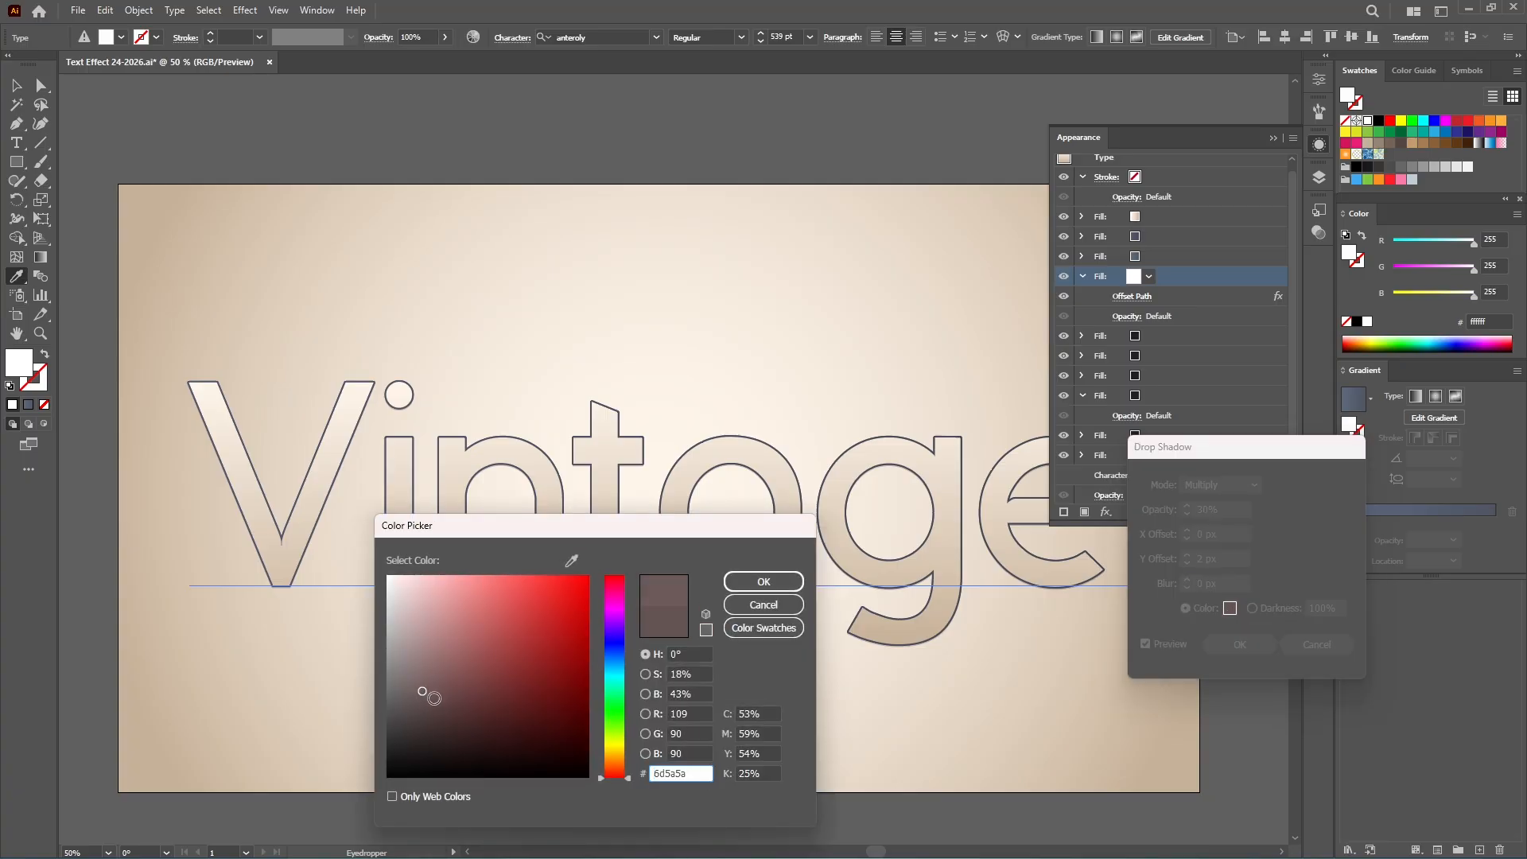
{"action": "left_click", "coordinate": [747, 583]}
{"action": "left_click", "coordinate": [1238, 644]}
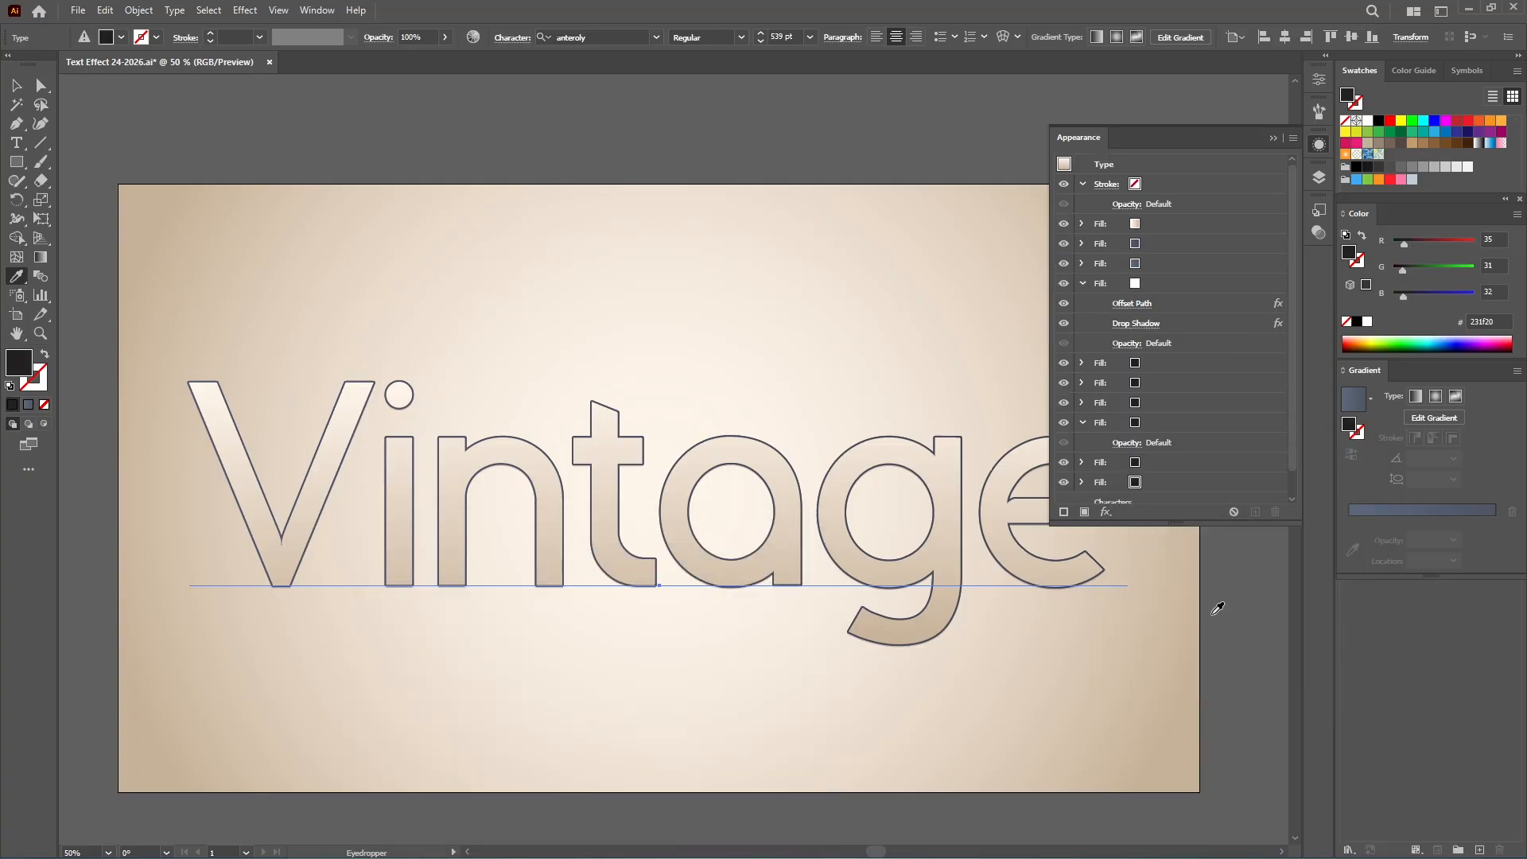
Step: Add a Transform effect to the white fill with a 0.3 px horizontal and 0.3 px vertical move and 80 copies
{"action": "left_click", "coordinate": [1111, 287]}
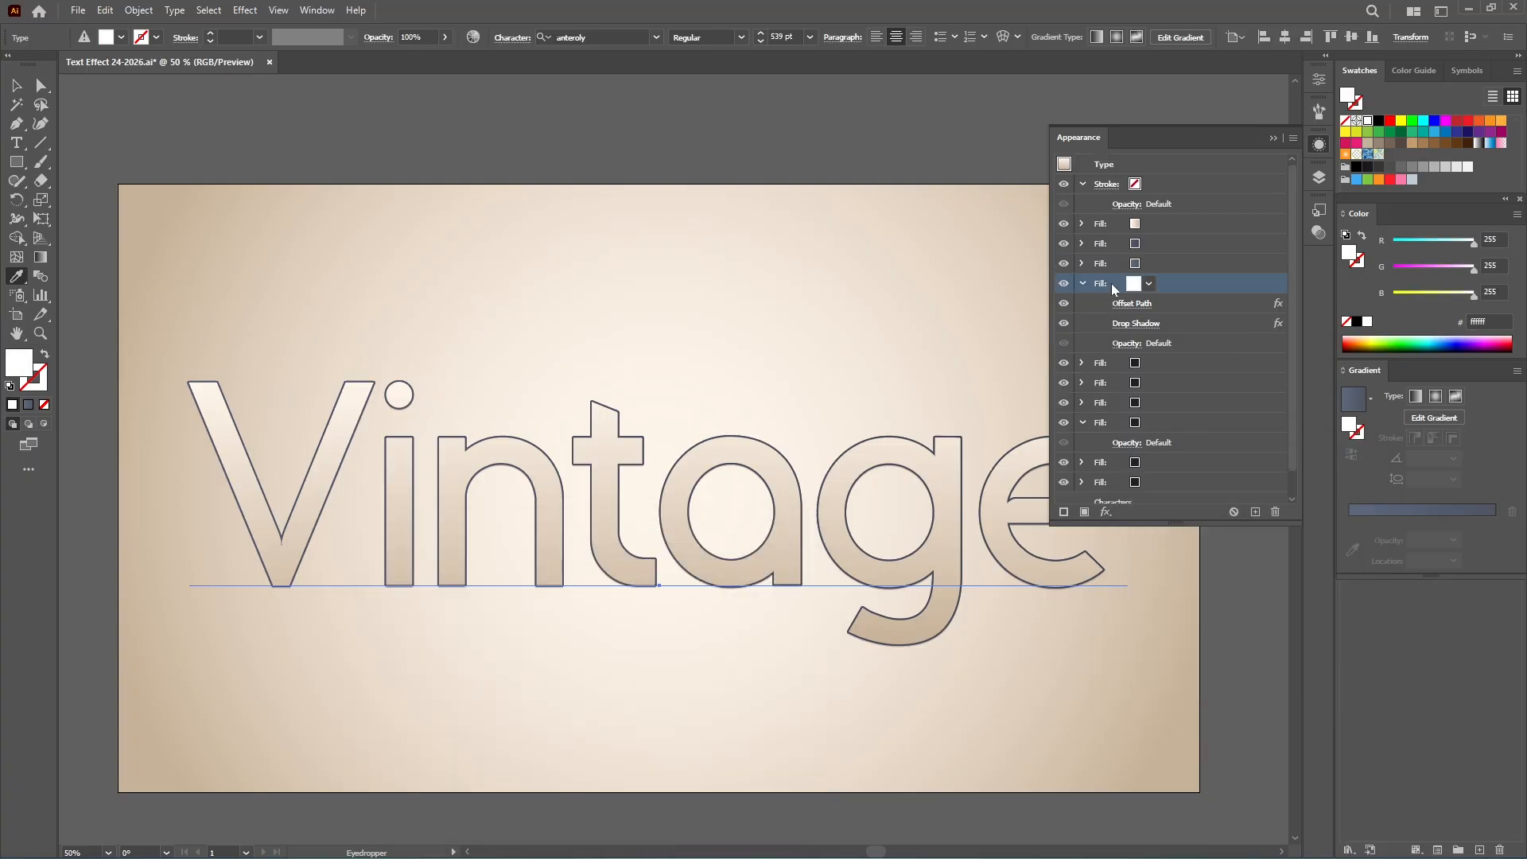
{"action": "left_click", "coordinate": [1106, 511]}
{"action": "mouse_move", "coordinate": [1167, 191]}
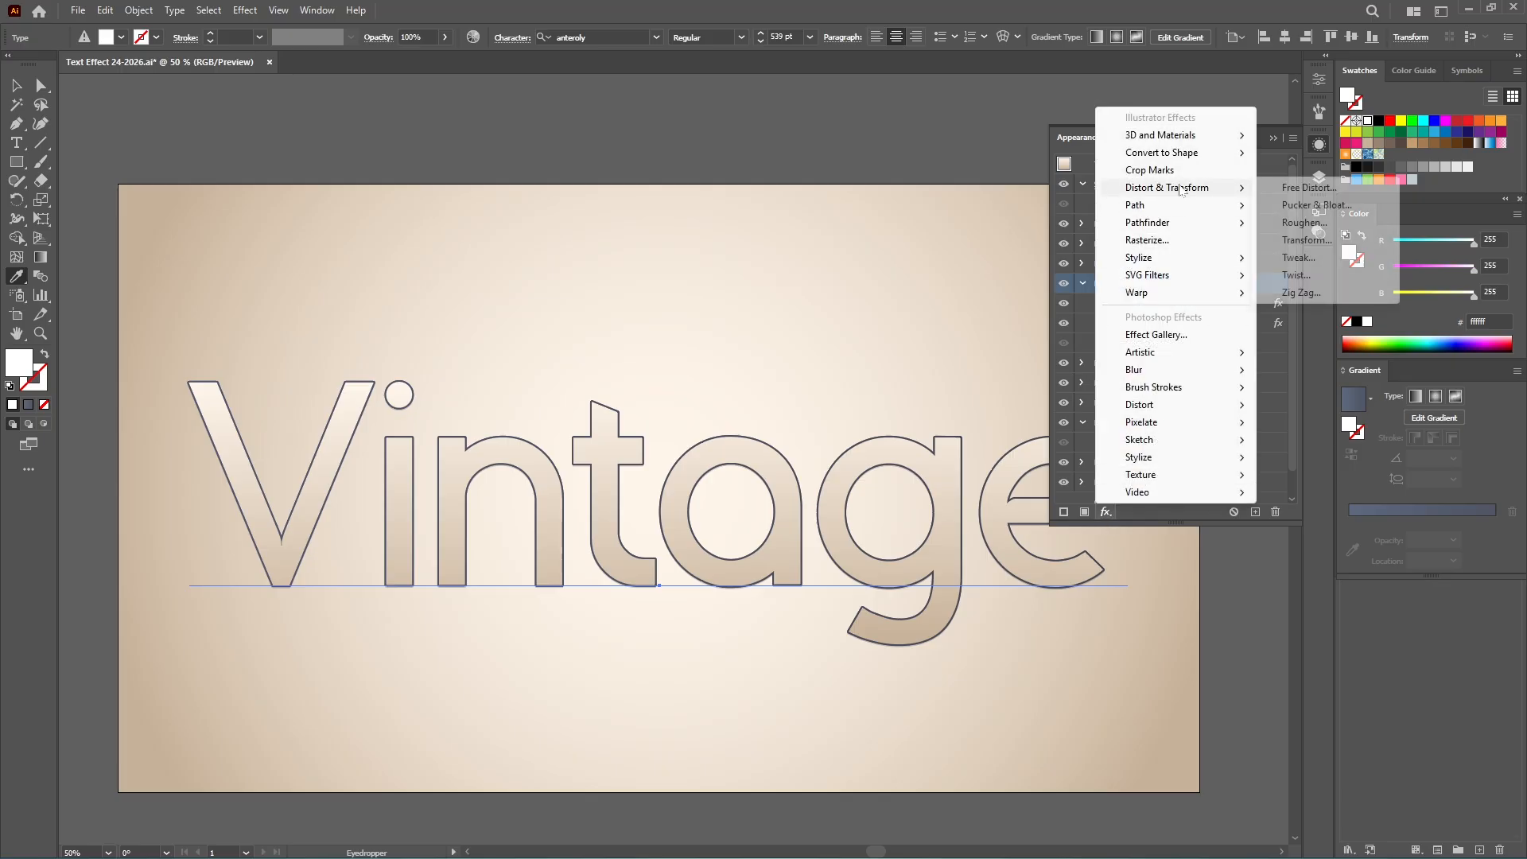
{"action": "left_click", "coordinate": [1306, 240]}
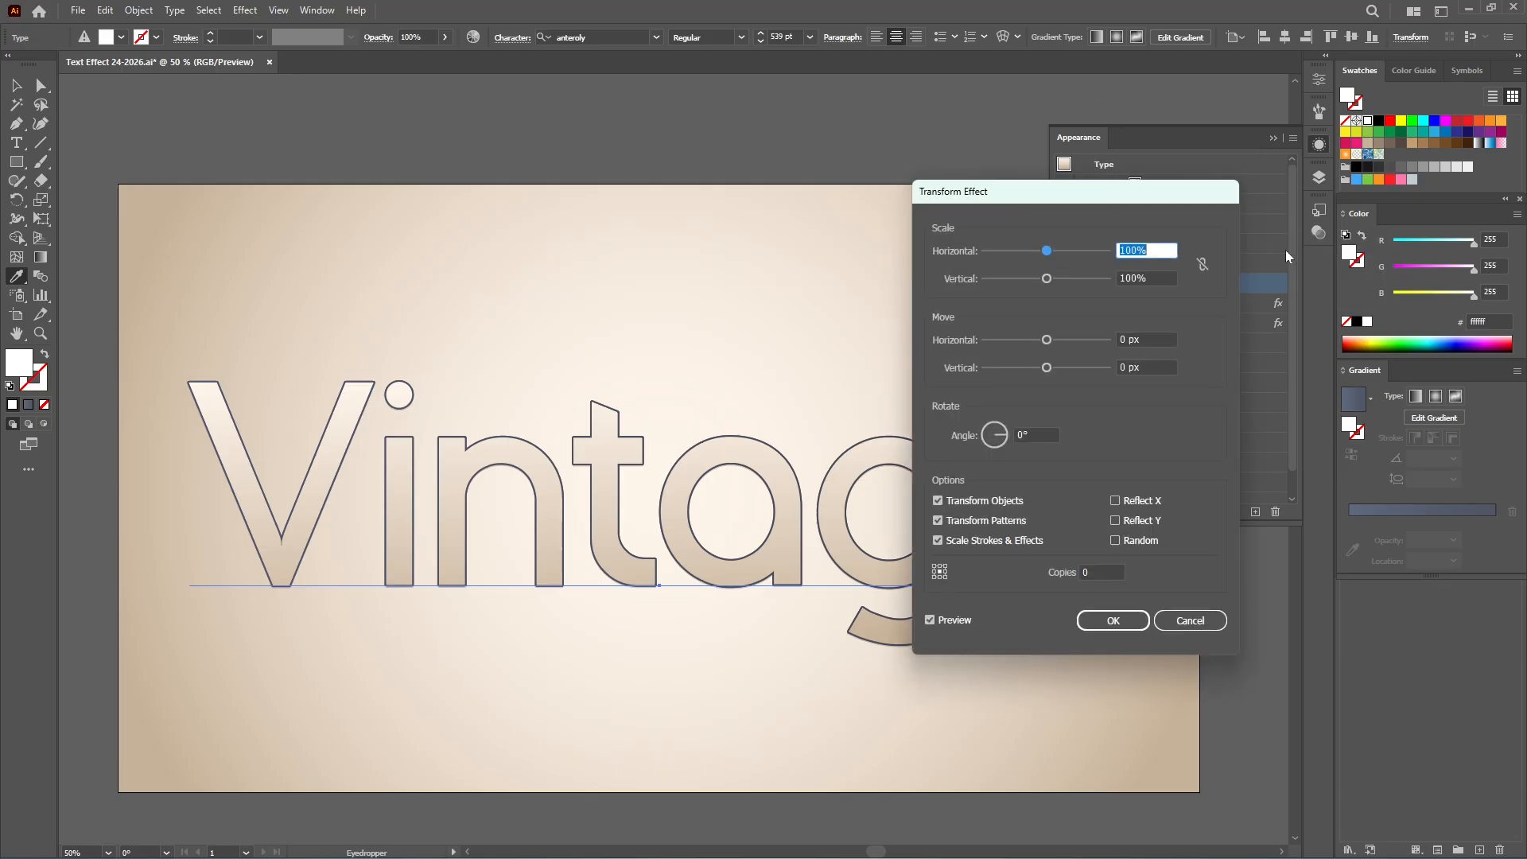
{"action": "key", "text": "Tab"}
{"action": "key", "text": "Tab"}
{"action": "type", "text": "3"}
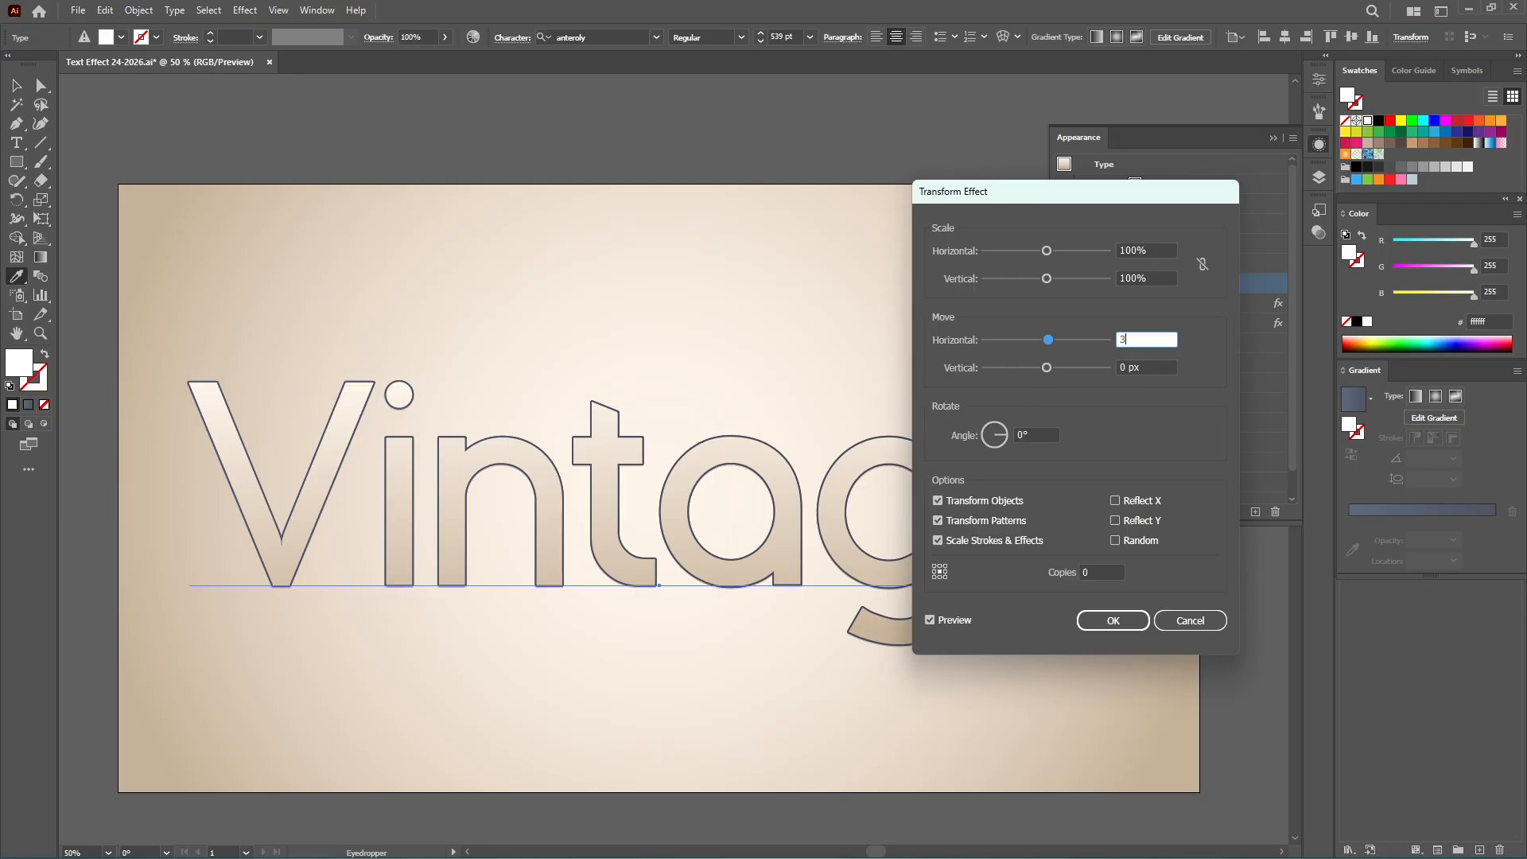
{"action": "type", "text": "3"}
{"action": "key", "text": "Tab"}
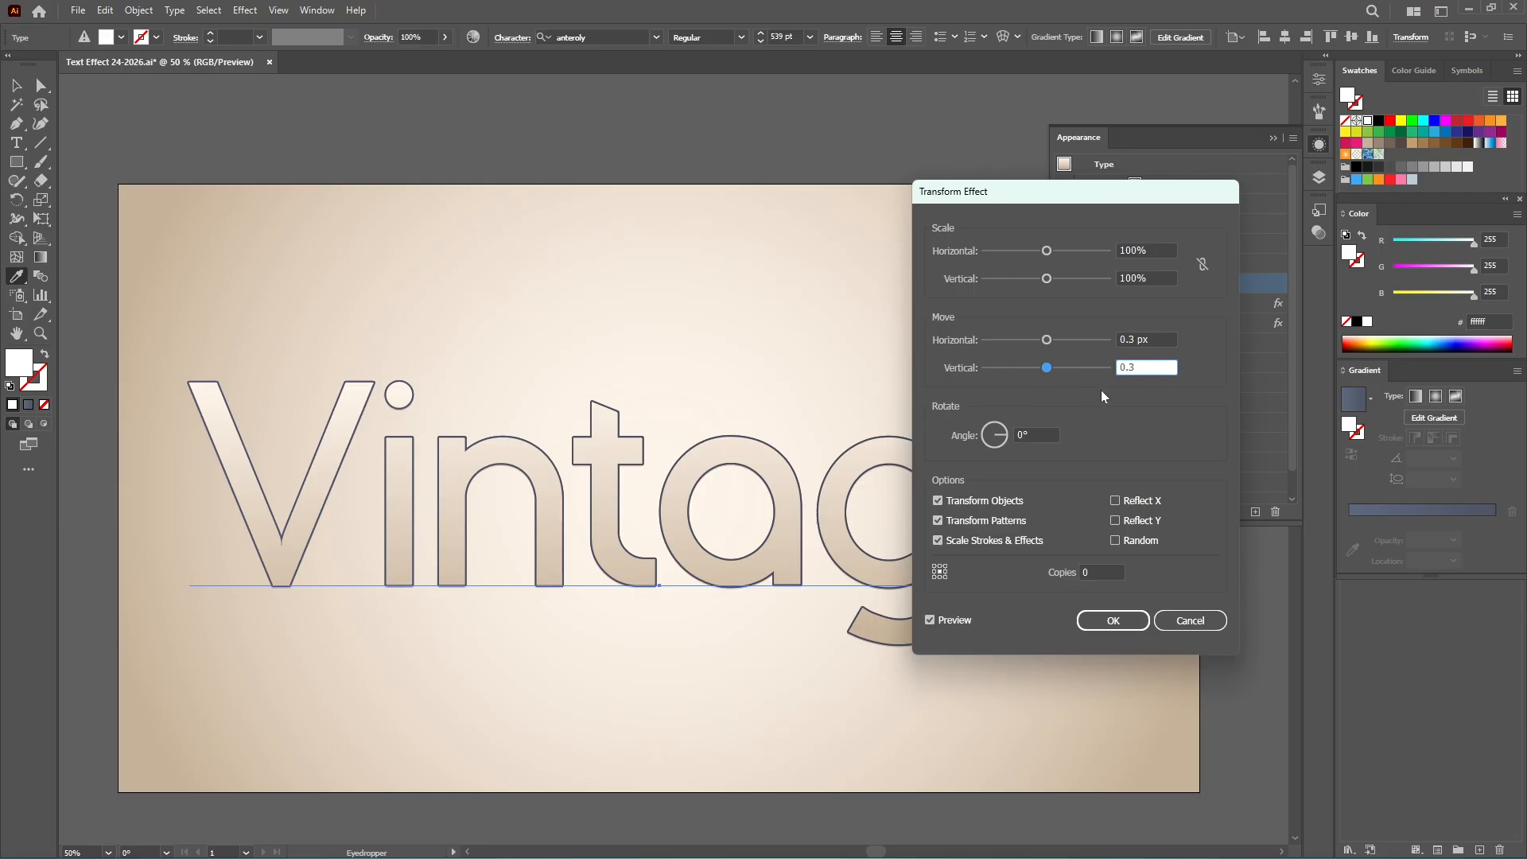
{"action": "type", "text": "0.3"}
{"action": "left_click", "coordinate": [1107, 573]}
{"action": "type", "text": "80"}
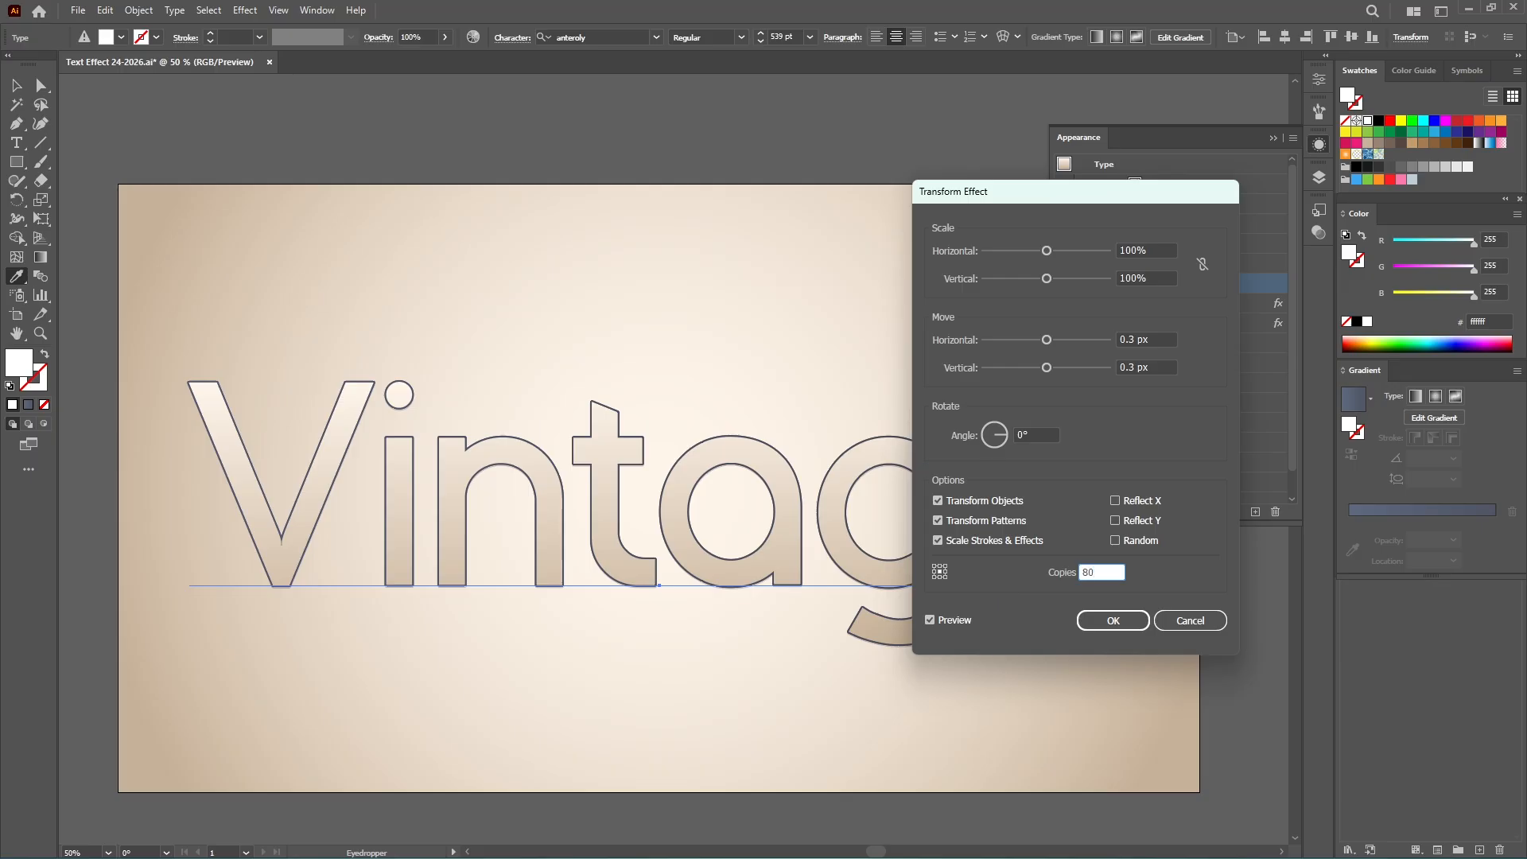
{"action": "left_click", "coordinate": [1087, 622]}
Step: Set the white fill's blending mode to Multiply and collapse its settings
{"action": "left_click", "coordinate": [1127, 363]}
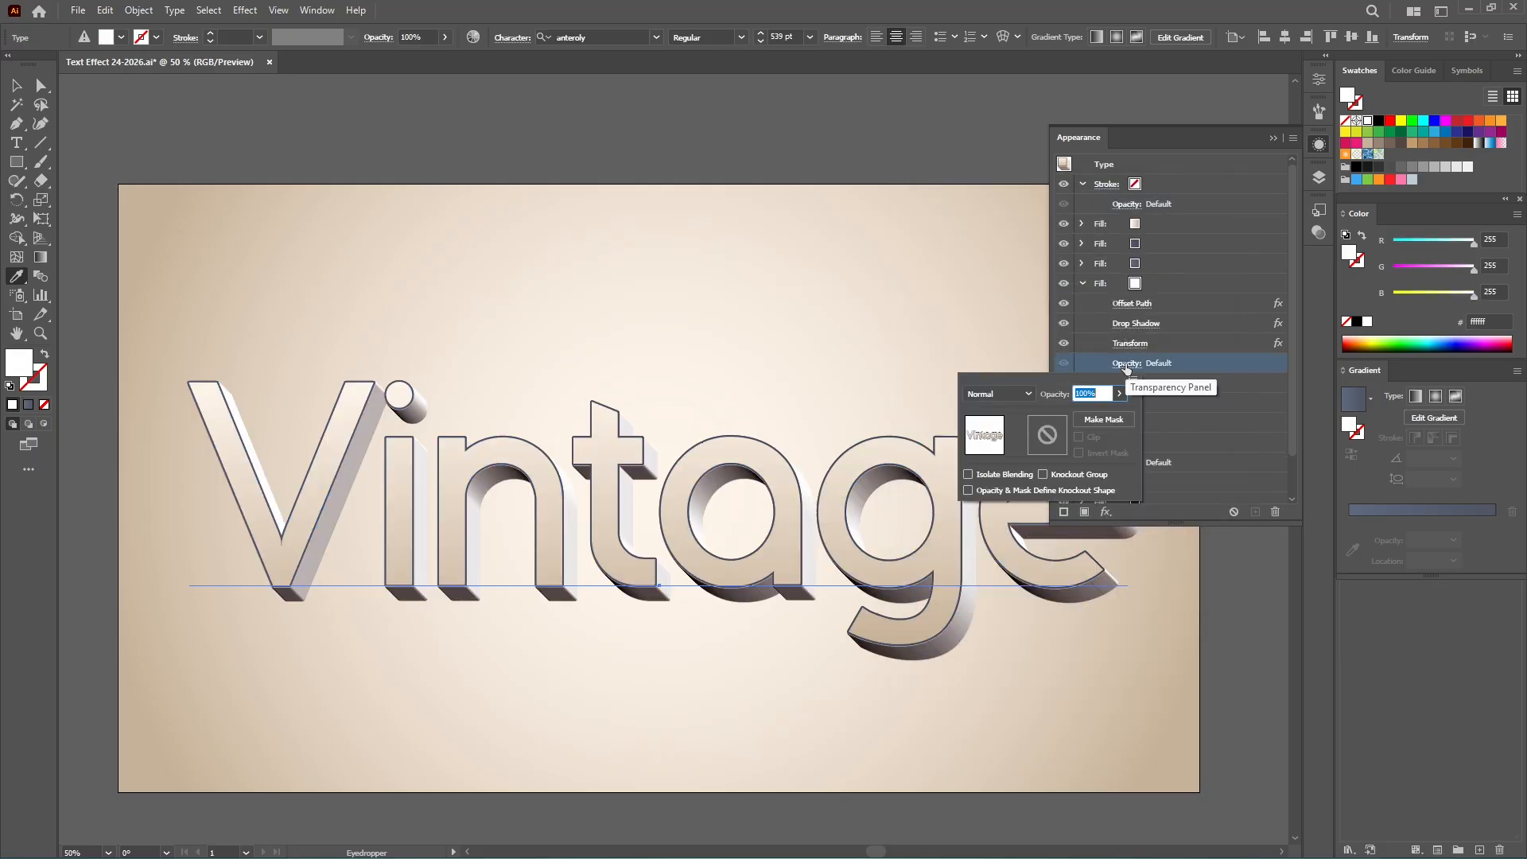
{"action": "left_click", "coordinate": [1029, 394]}
{"action": "left_click", "coordinate": [1006, 448]}
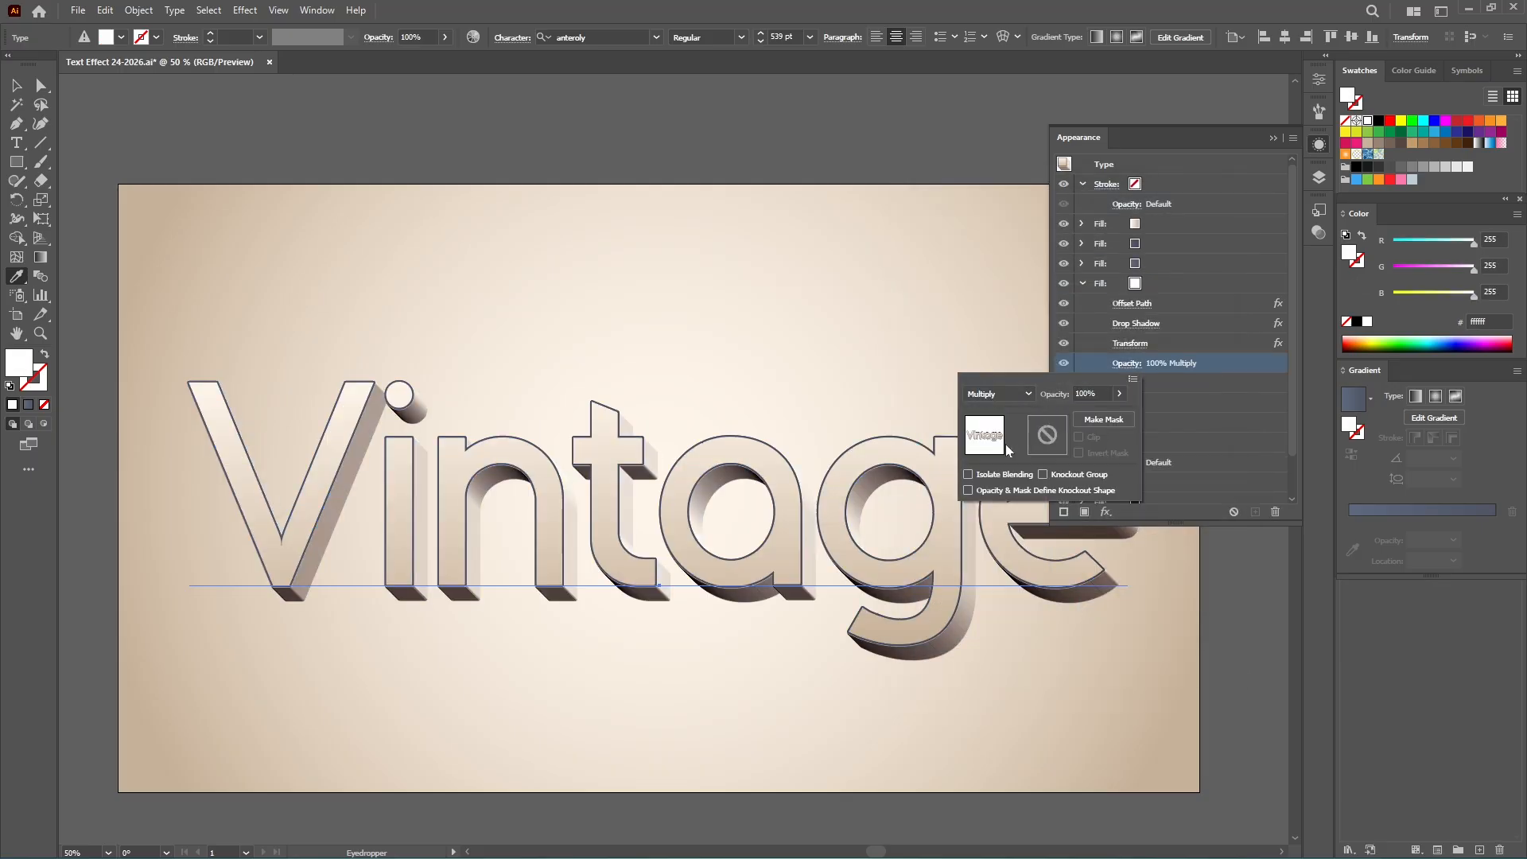
{"action": "left_click", "coordinate": [1082, 283]}
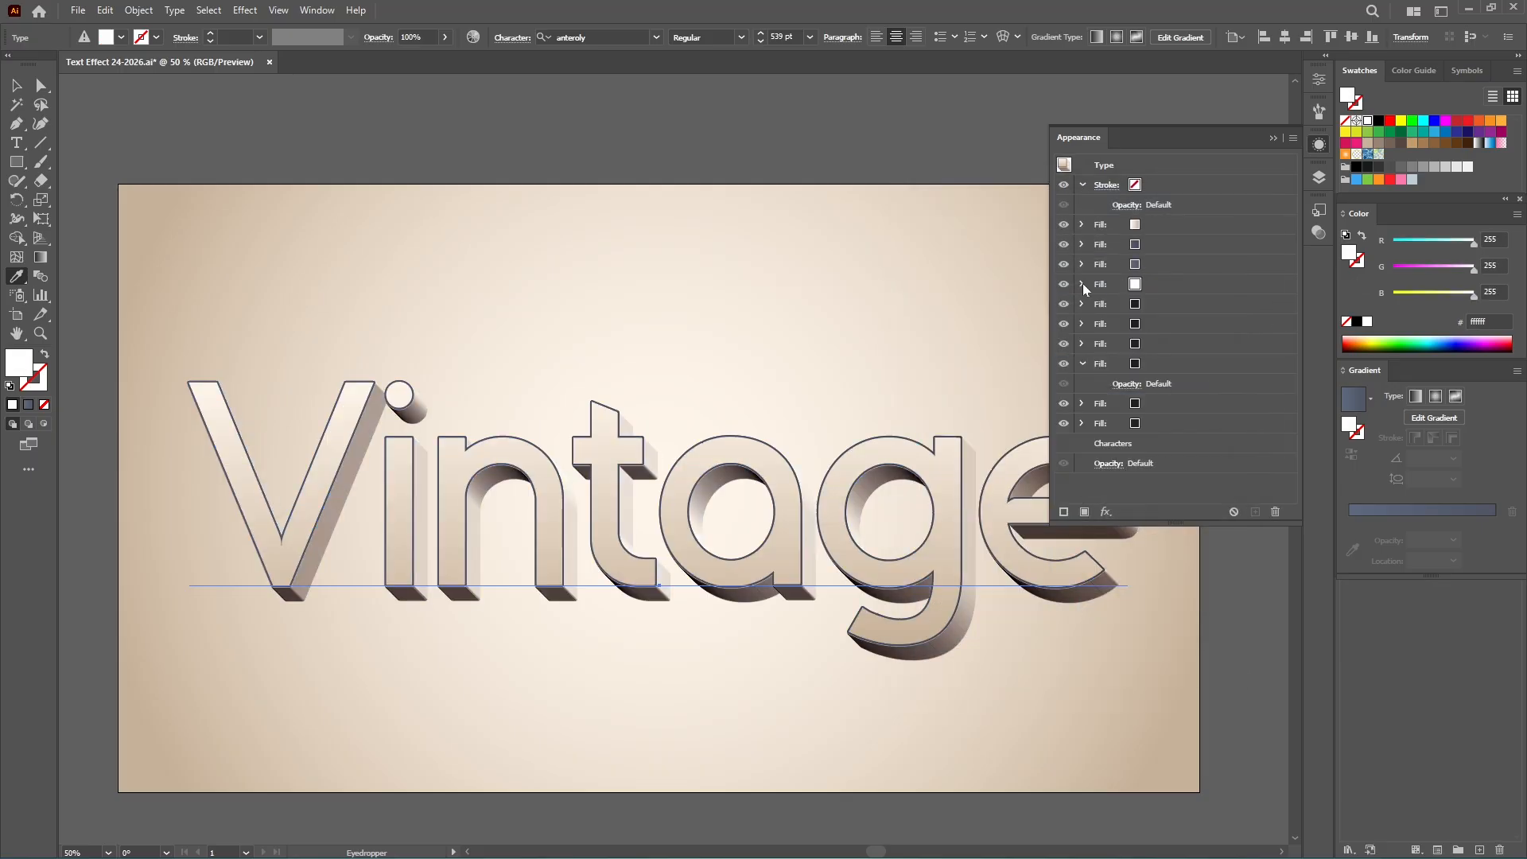
Step: Apply the slate-blue gradient to the fifth fill and add an Offset Path effect of 3 px with Round joins
{"action": "left_click", "coordinate": [1137, 306]}
{"action": "left_click", "coordinate": [1458, 512]}
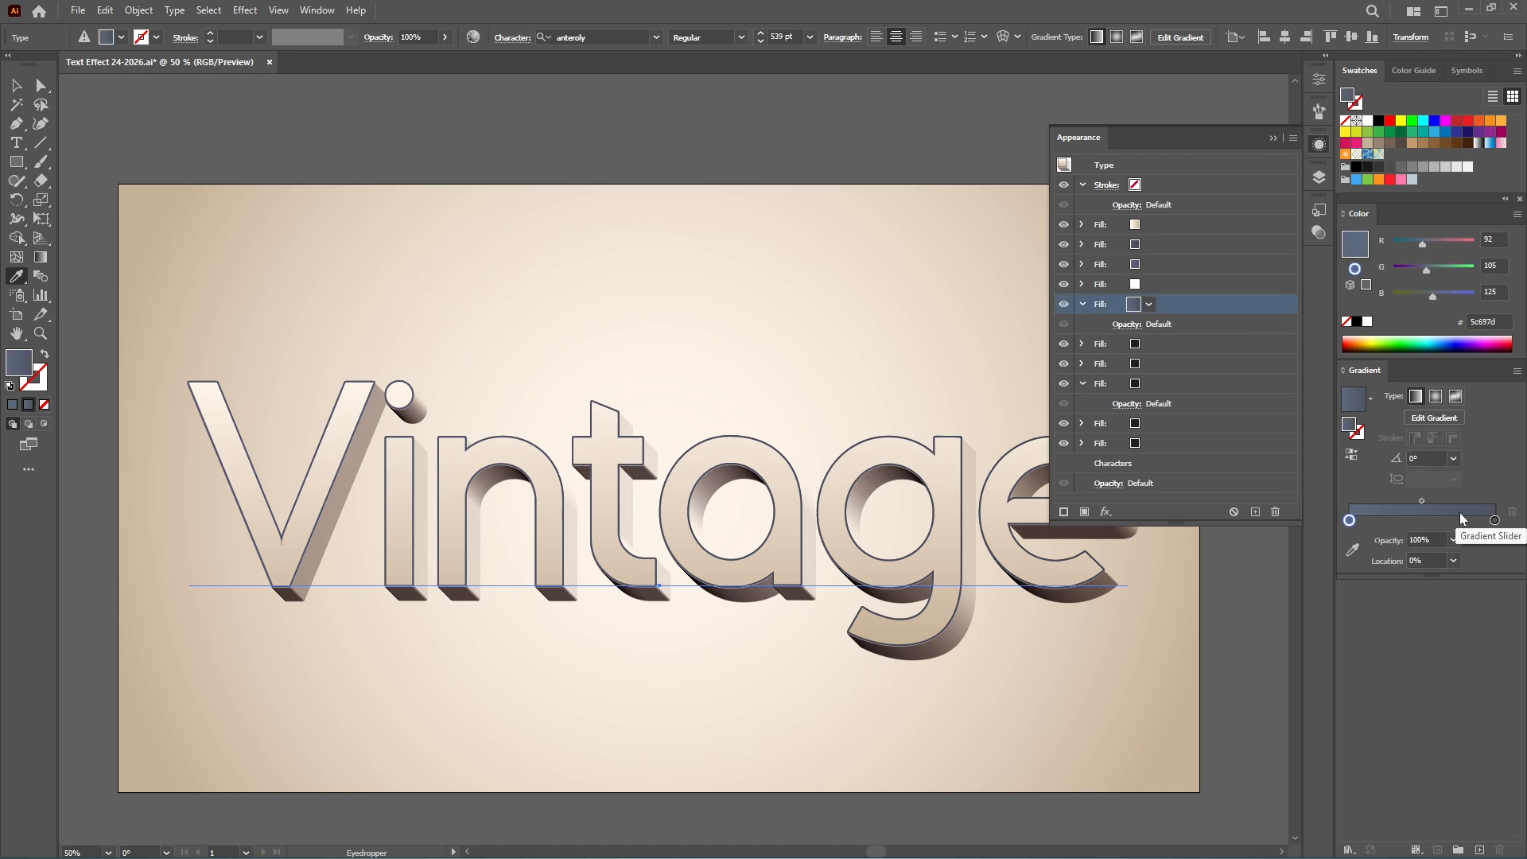
{"action": "left_click", "coordinate": [1106, 513]}
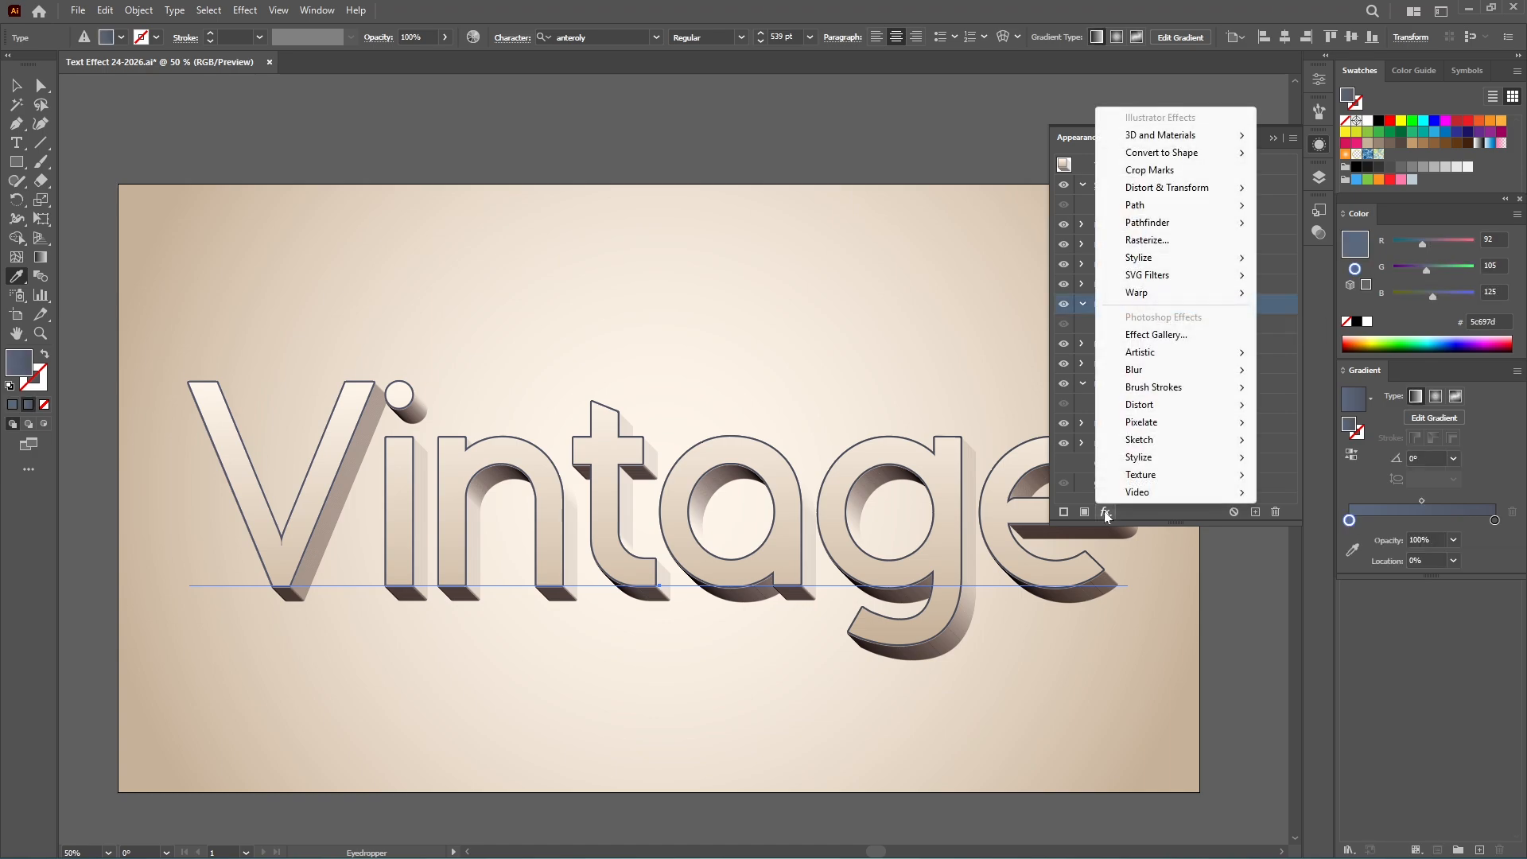
{"action": "mouse_move", "coordinate": [1153, 205]}
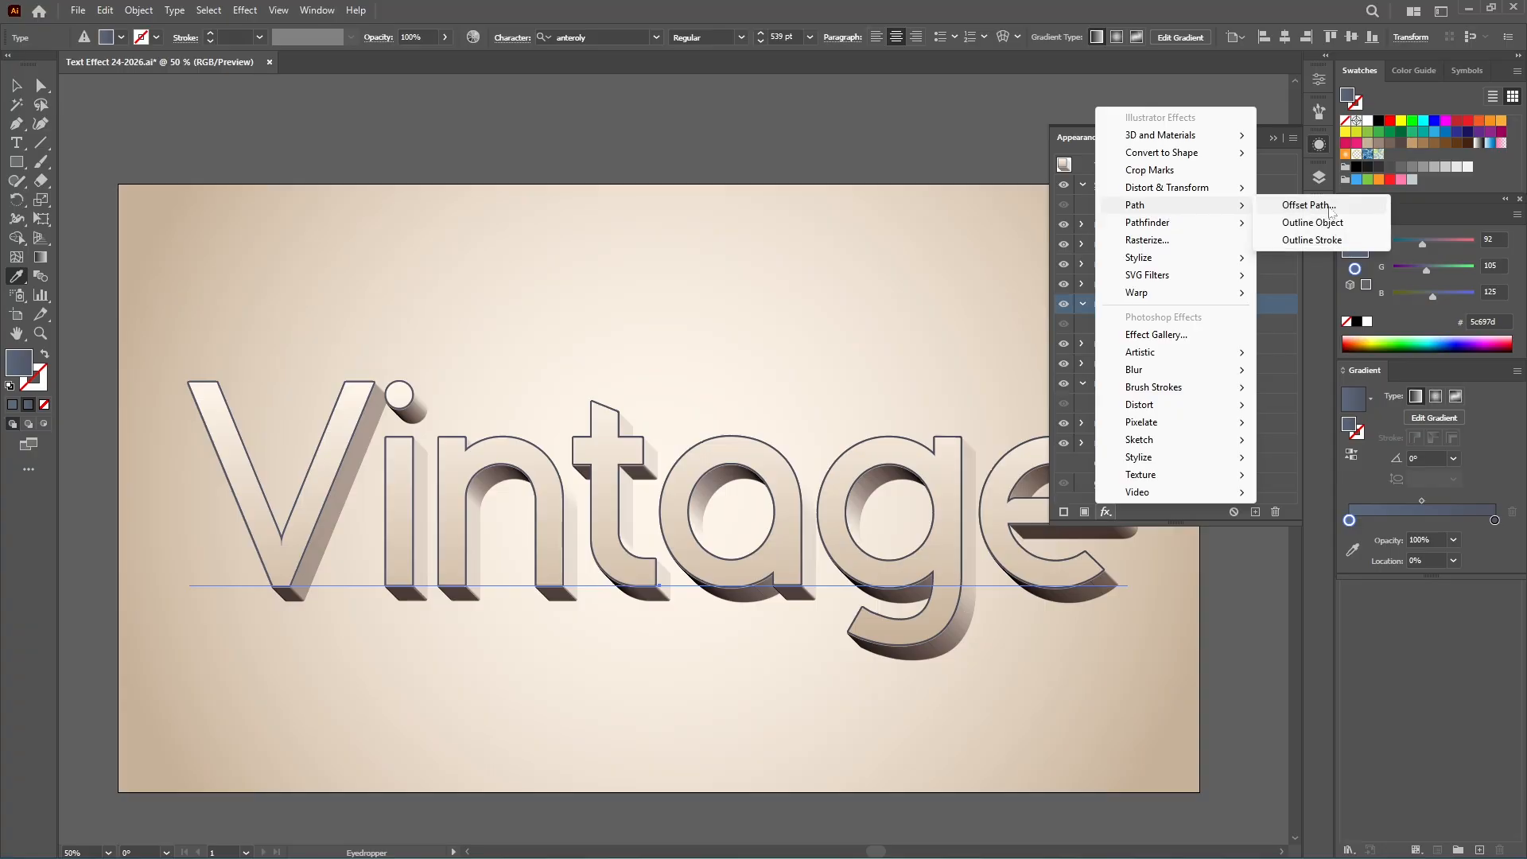
{"action": "left_click", "coordinate": [1296, 205]}
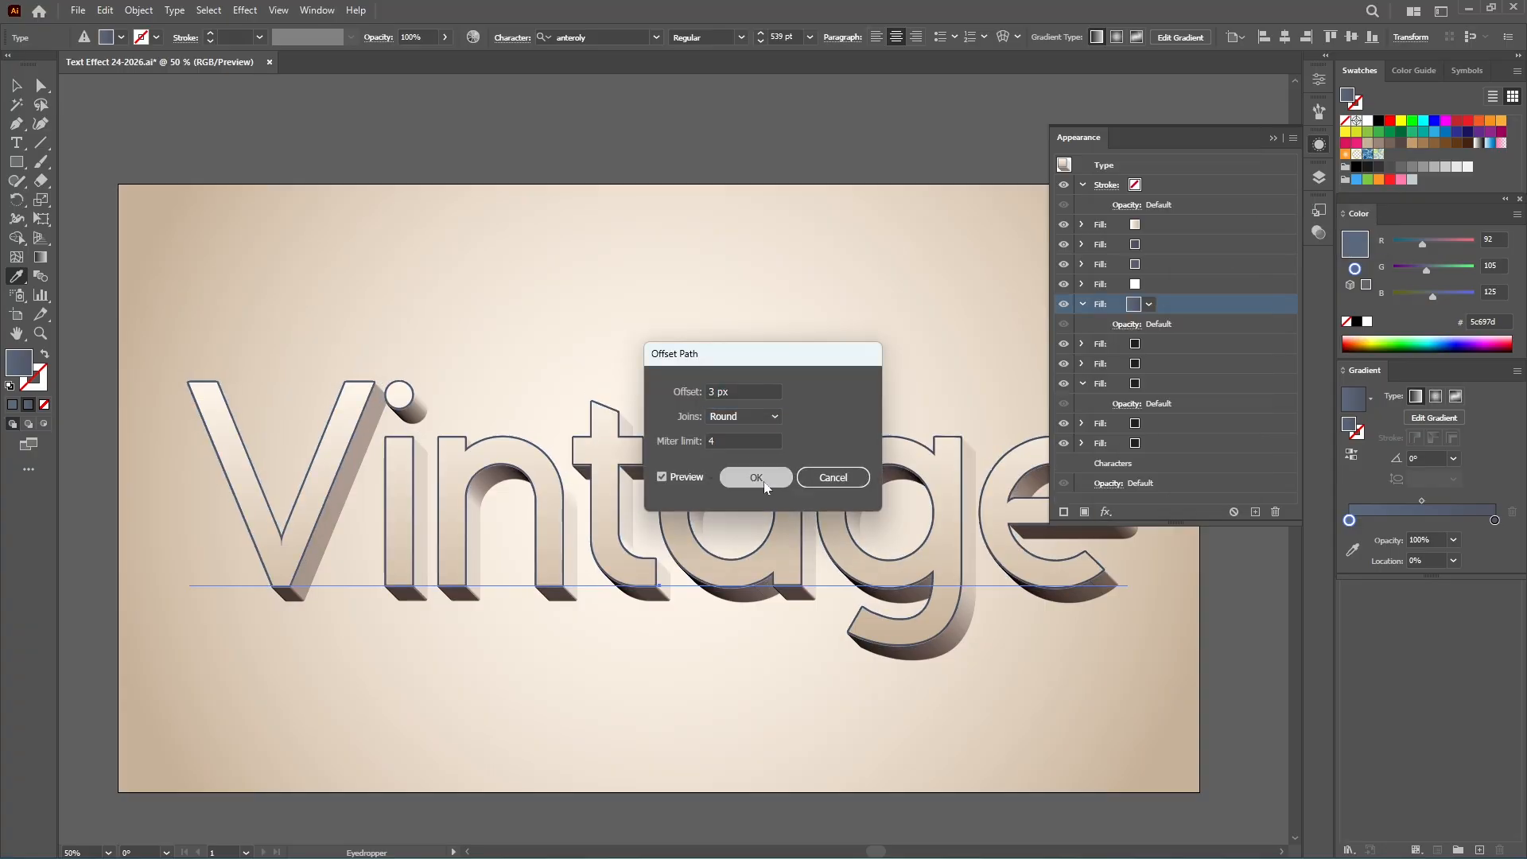
{"action": "left_click", "coordinate": [765, 477]}
Step: Add a Transform effect to the fifth fill, moving 0.3 px horizontally and 0.3 px vertically with 20 copies
{"action": "left_click", "coordinate": [1110, 304]}
{"action": "left_click", "coordinate": [1105, 512]}
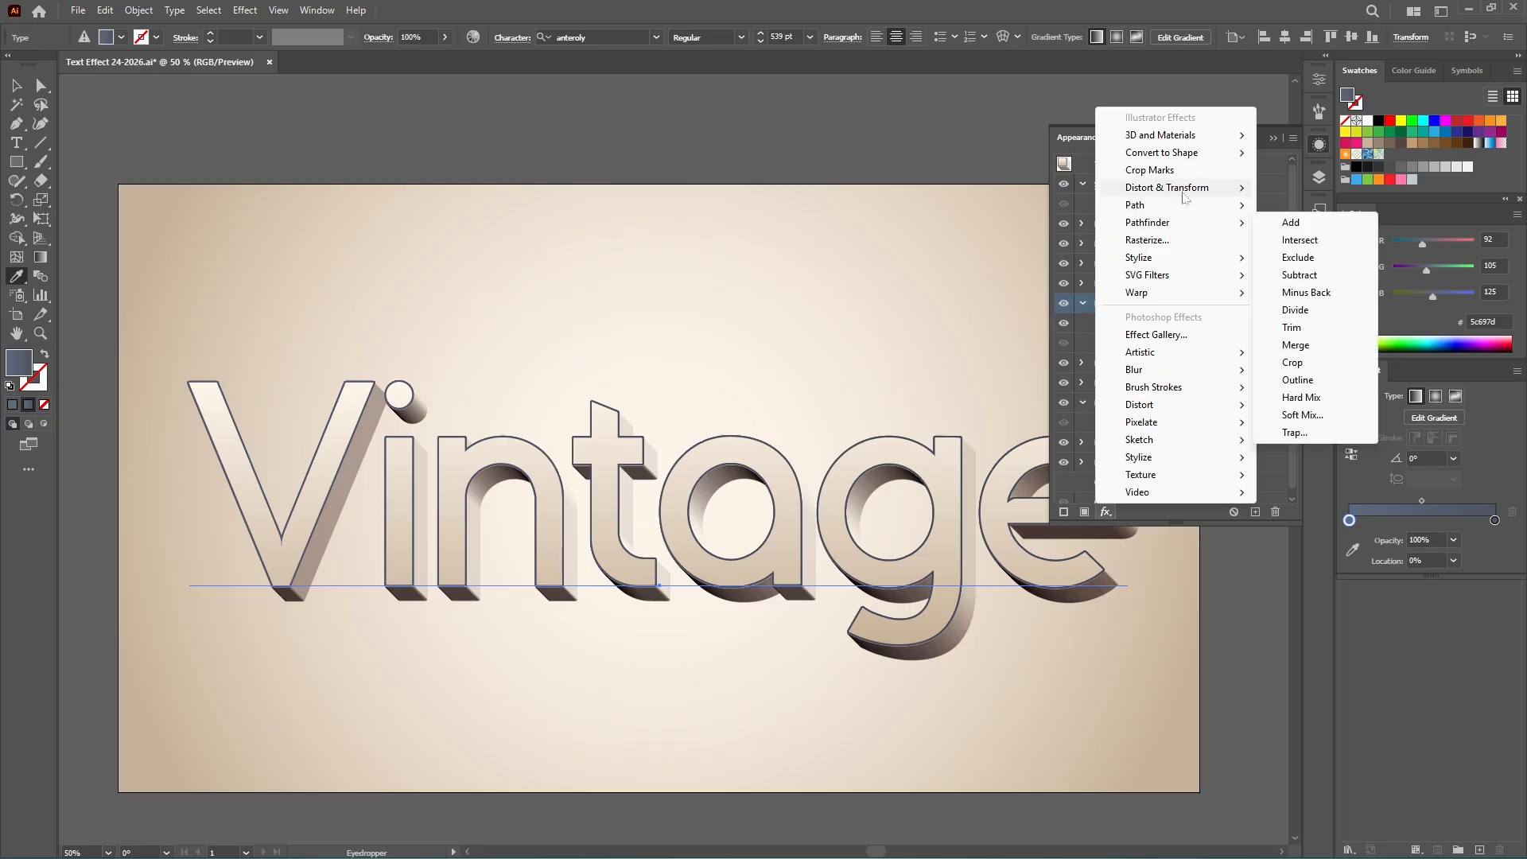
{"action": "mouse_move", "coordinate": [1185, 191]}
{"action": "left_click", "coordinate": [1301, 241]}
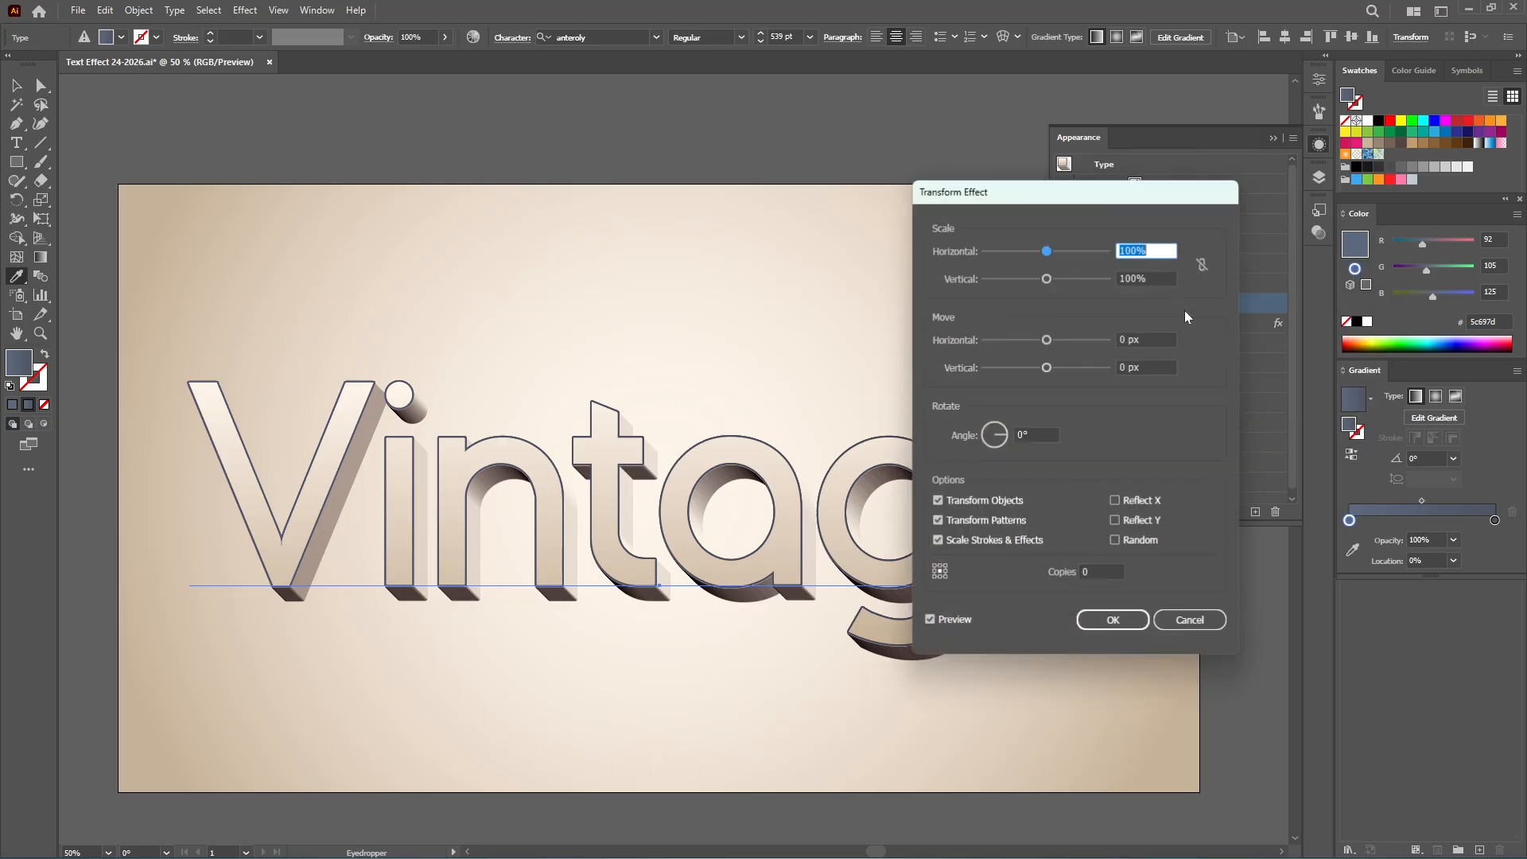
{"action": "left_click", "coordinate": [1133, 340]}
{"action": "type", "text": "0.3"}
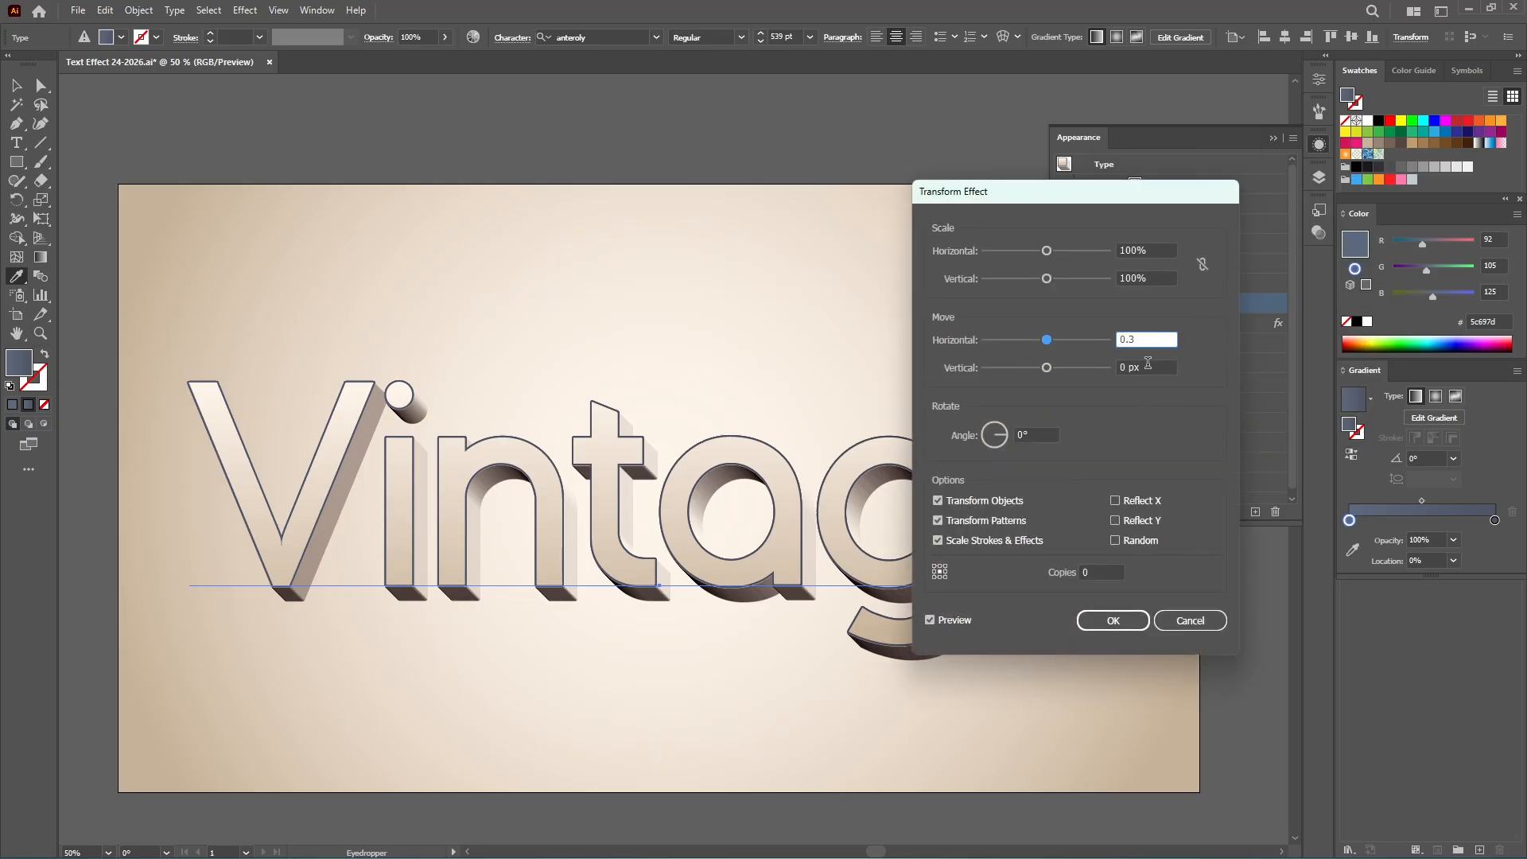
{"action": "key", "text": "Tab"}
{"action": "type", "text": "0"}
{"action": "left_click", "coordinate": [1098, 578]}
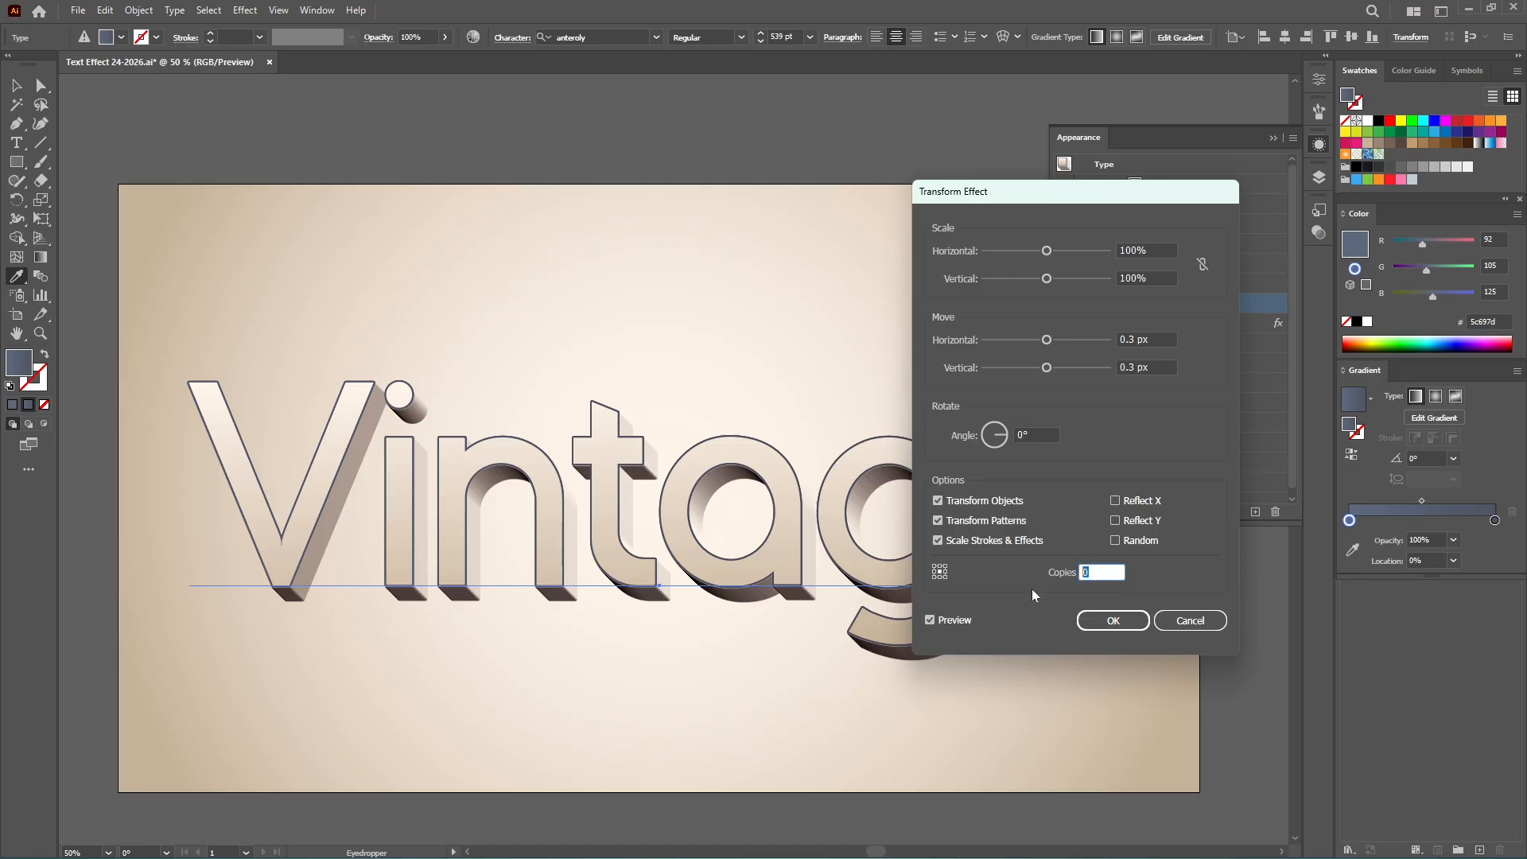
{"action": "type", "text": "20"}
{"action": "left_click", "coordinate": [1112, 620]}
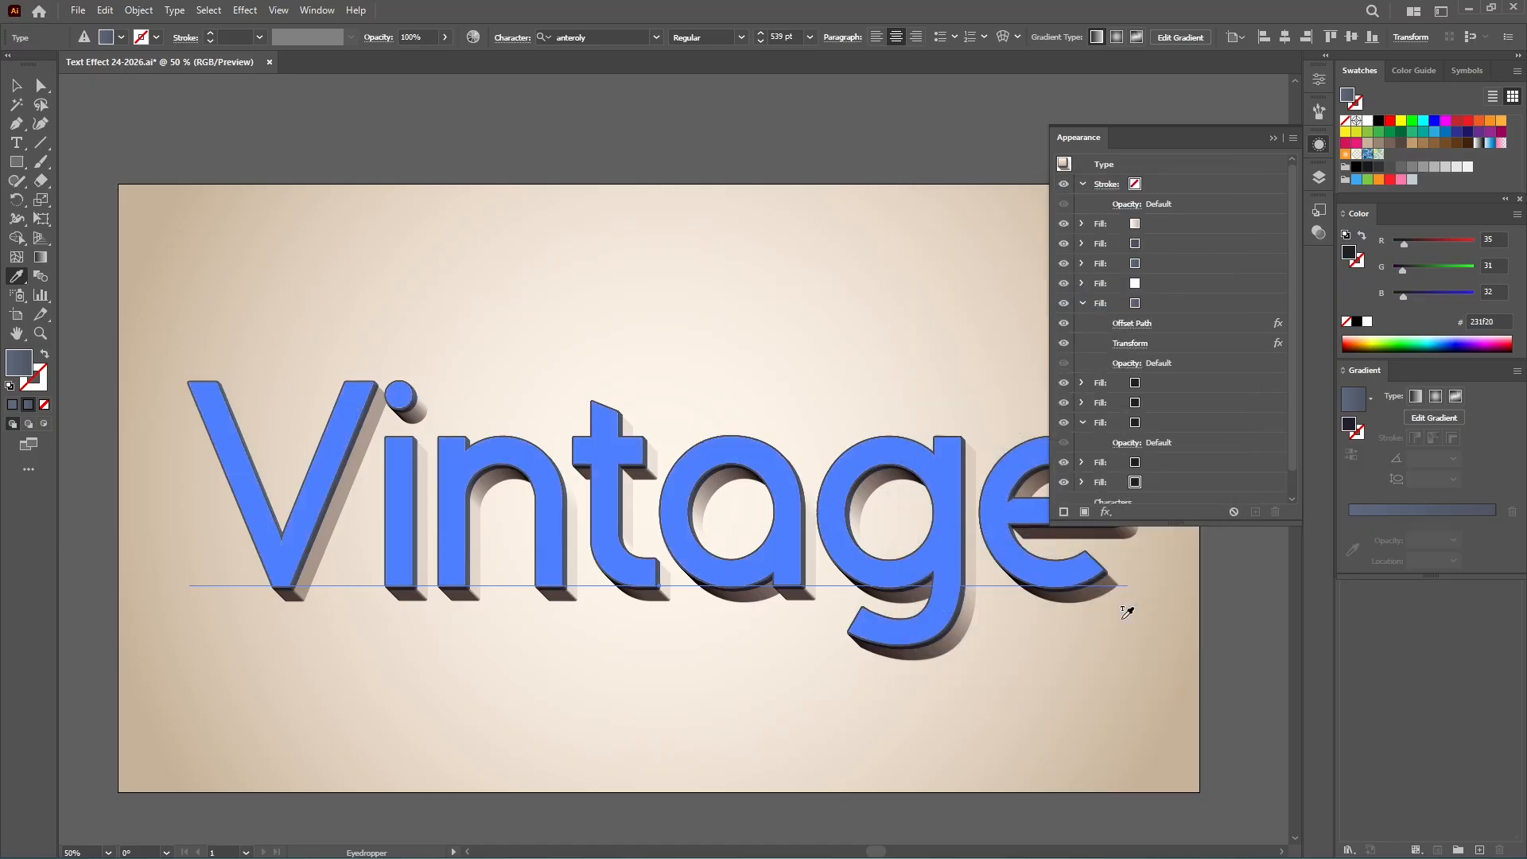
Step: Apply the linear gradient to the sixth fill and recolour its end stop to a teal of about #4eb9b8
{"action": "left_click", "coordinate": [1135, 326]}
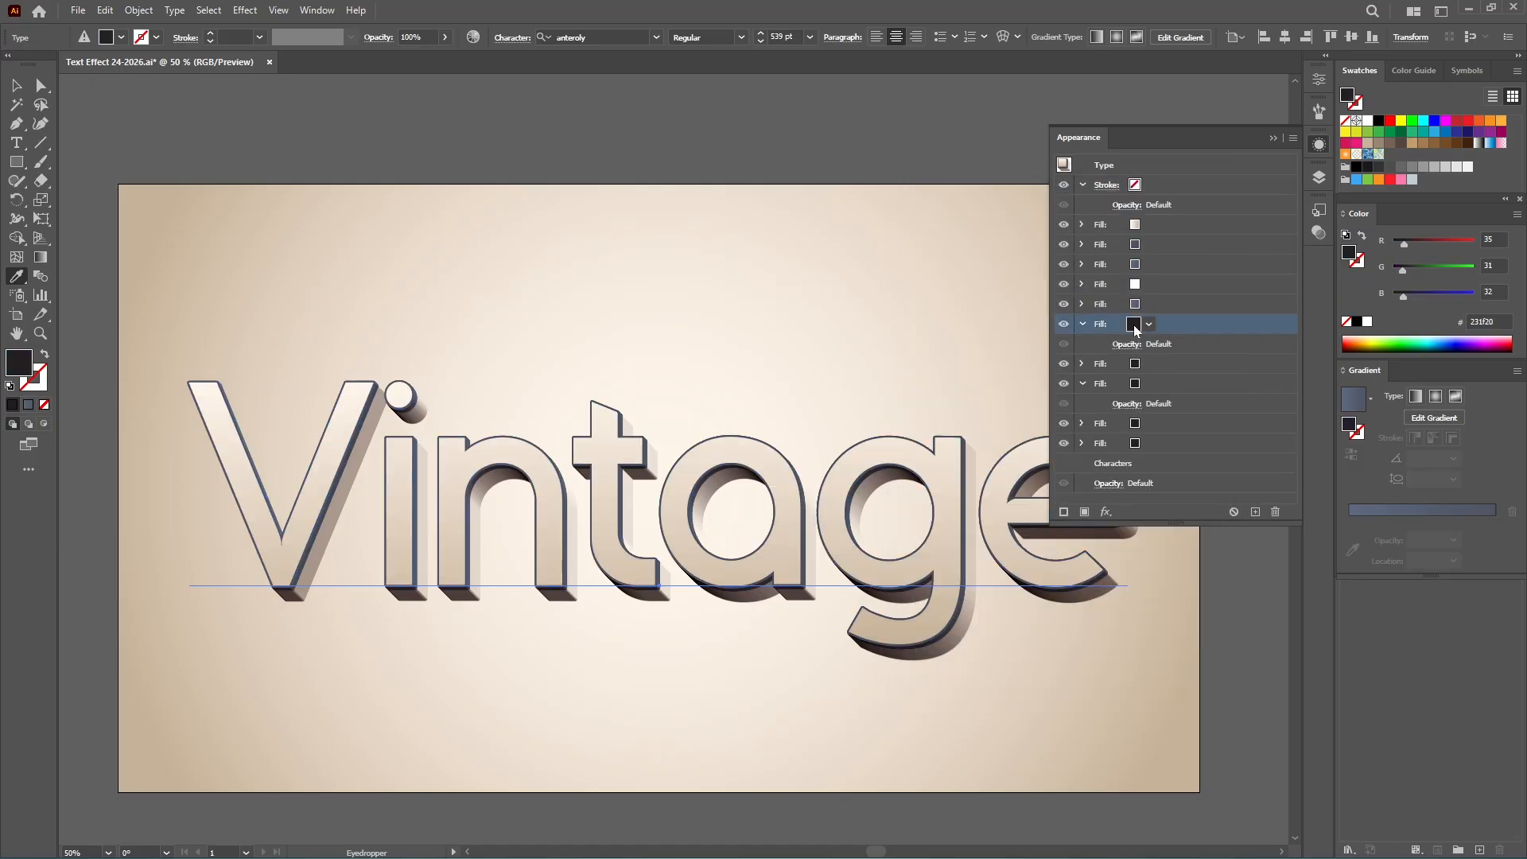
{"action": "left_click", "coordinate": [1486, 514]}
{"action": "left_click", "coordinate": [1450, 268]}
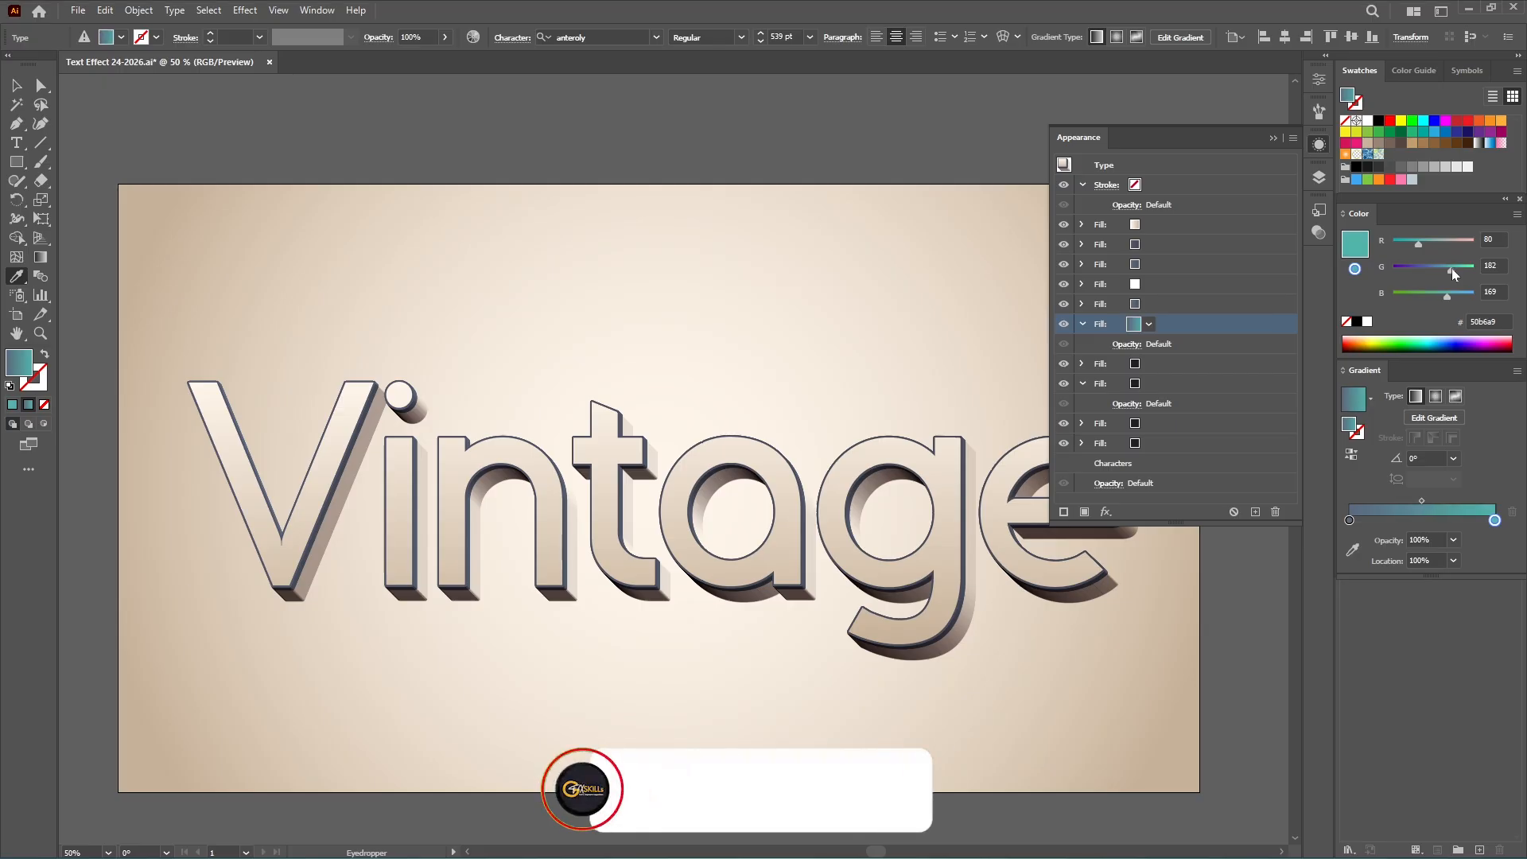
{"action": "left_click_drag", "start_coordinate": [1422, 244], "coordinate": [1418, 244]}
{"action": "left_click_drag", "start_coordinate": [1448, 296], "coordinate": [1452, 270]}
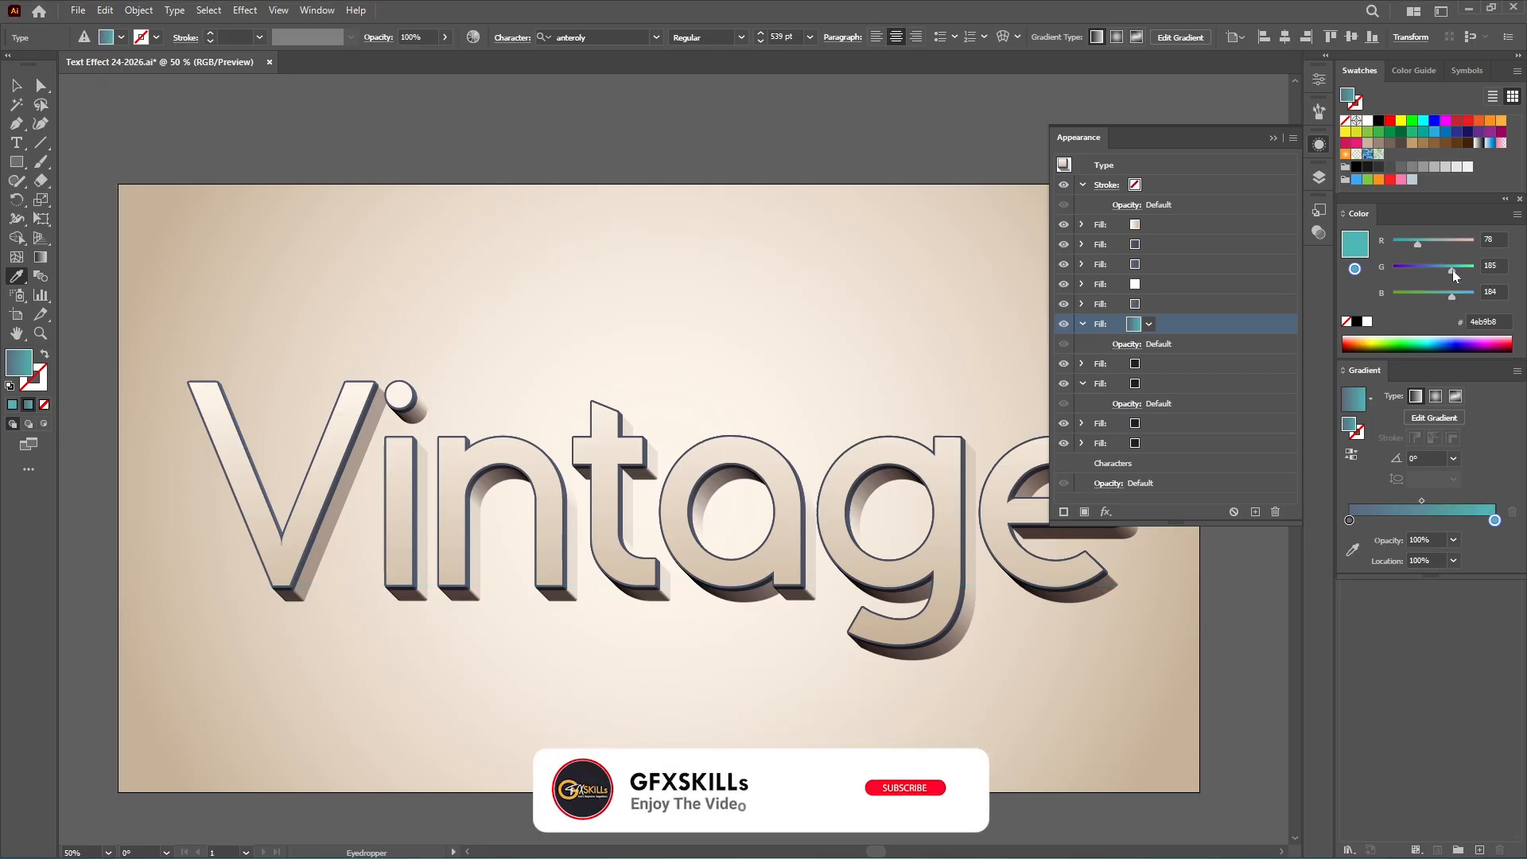
Step: Recolour the start stop of the sixth fill's gradient to teal #39ccc1
{"action": "left_click", "coordinate": [1349, 522]}
{"action": "left_click", "coordinate": [1450, 295]}
{"action": "left_click", "coordinate": [1453, 268]}
{"action": "left_click", "coordinate": [1413, 243]}
{"action": "left_click_drag", "start_coordinate": [1413, 244], "coordinate": [1413, 243]}
{"action": "left_click", "coordinate": [1453, 296]}
{"action": "left_click", "coordinate": [1458, 269]}
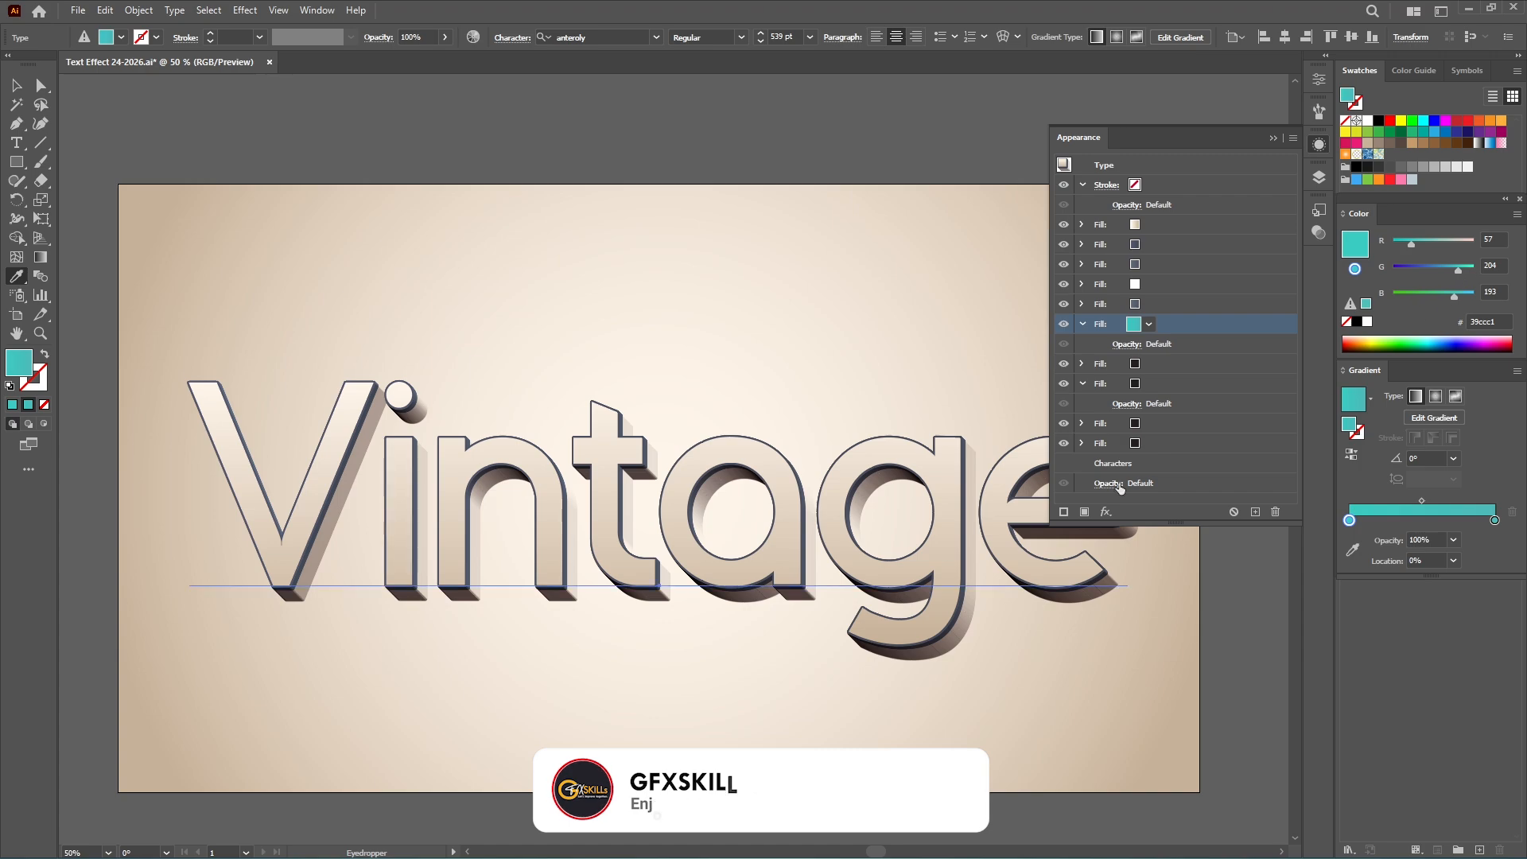
Step: Add an Offset Path effect with Round joins to the teal sixth fill
{"action": "left_click", "coordinate": [1107, 512]}
{"action": "mouse_move", "coordinate": [1224, 205]}
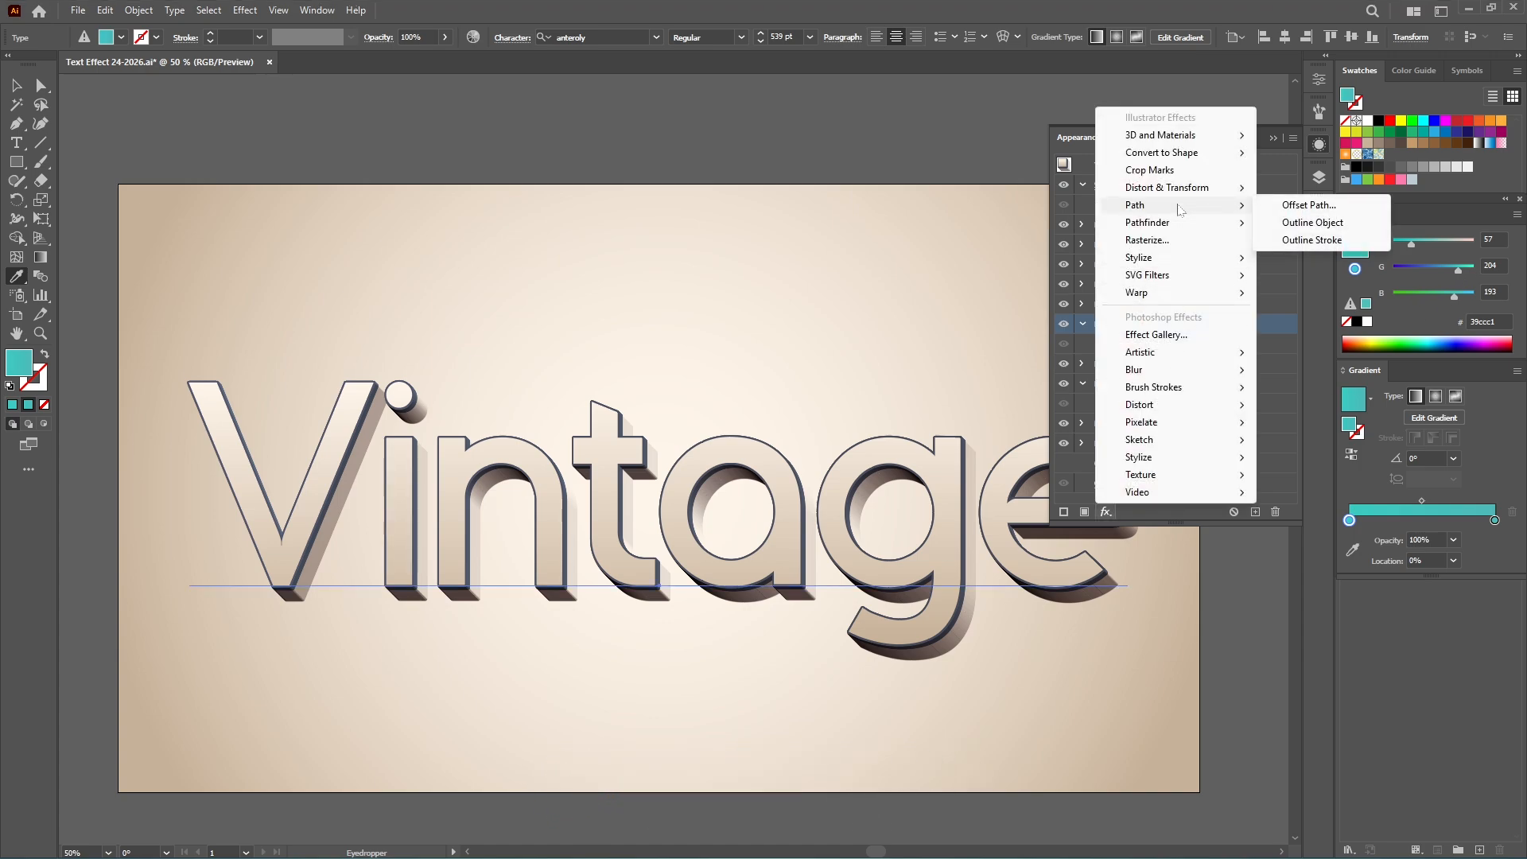
{"action": "left_click", "coordinate": [1302, 205]}
{"action": "left_click", "coordinate": [744, 416]}
{"action": "left_click", "coordinate": [739, 458]}
{"action": "left_click", "coordinate": [756, 477]}
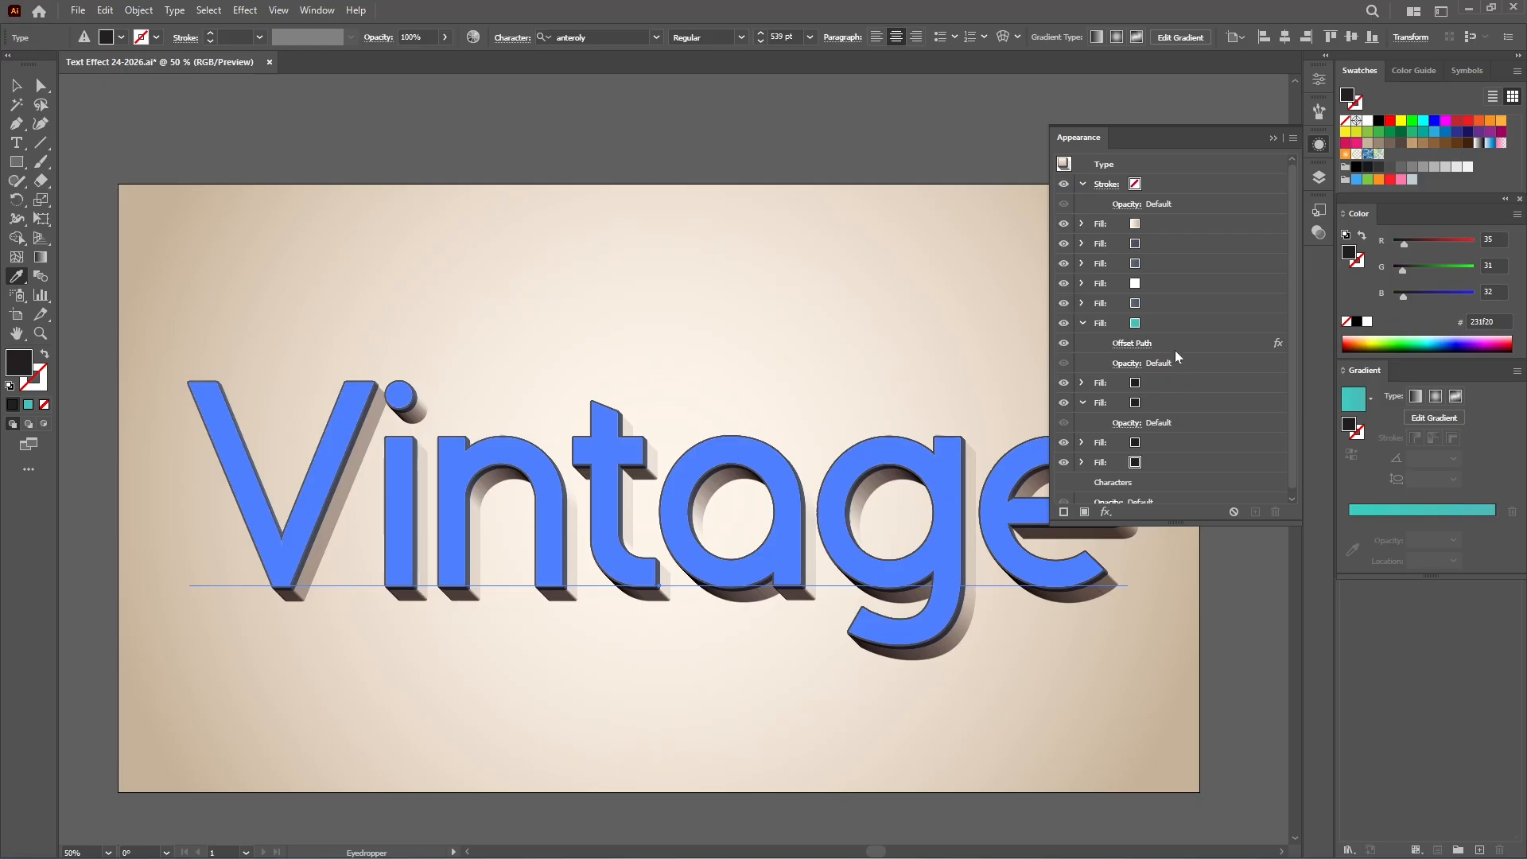
Step: Add a Transform effect to the teal fill with 0.3 px horizontal and vertical moves and 40 copies
{"action": "left_click", "coordinate": [1185, 324]}
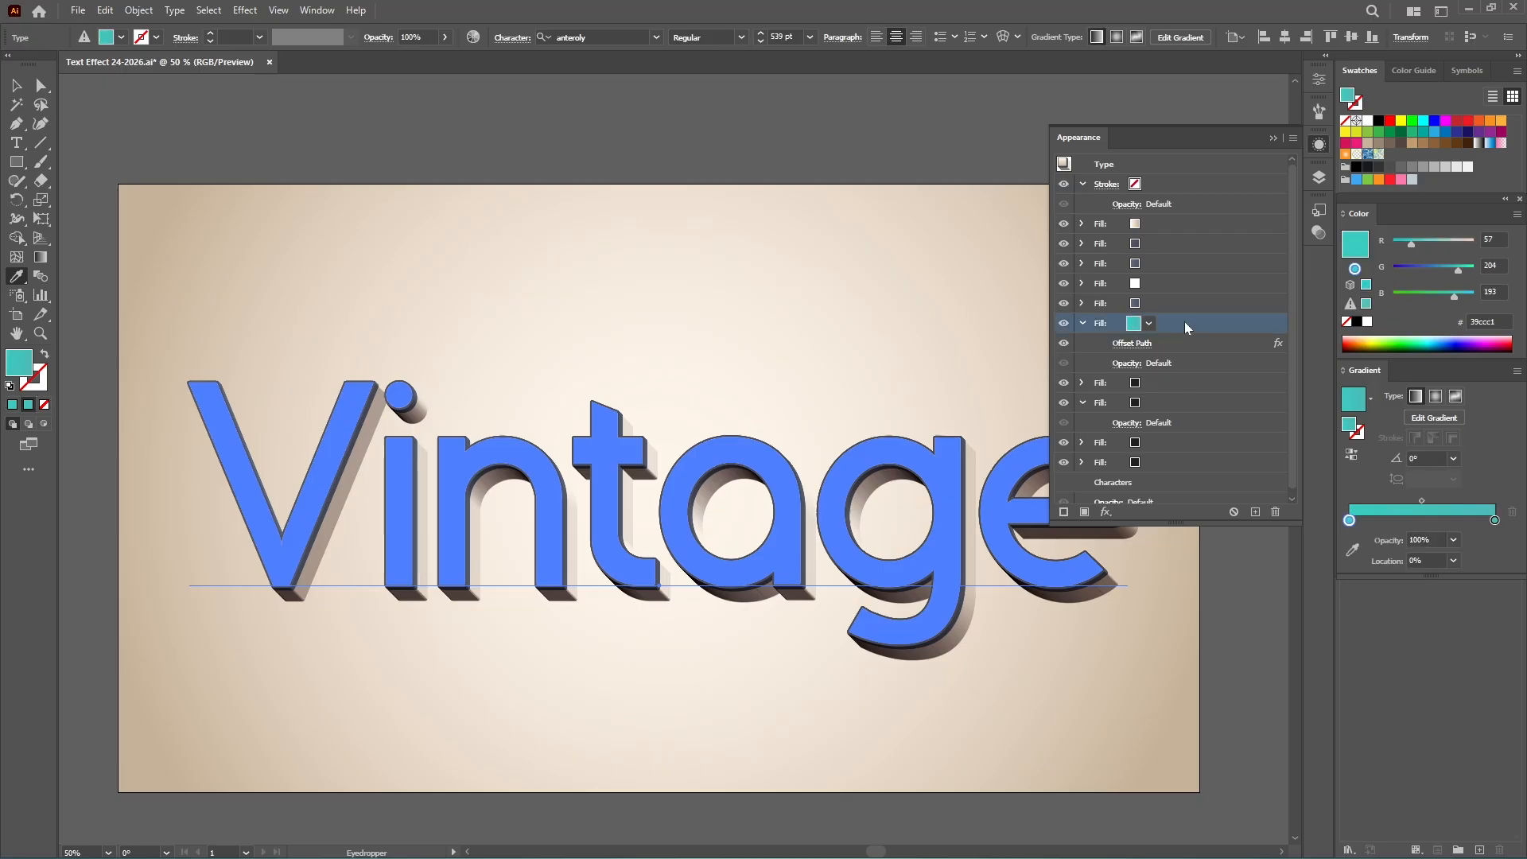
{"action": "left_click", "coordinate": [1104, 513]}
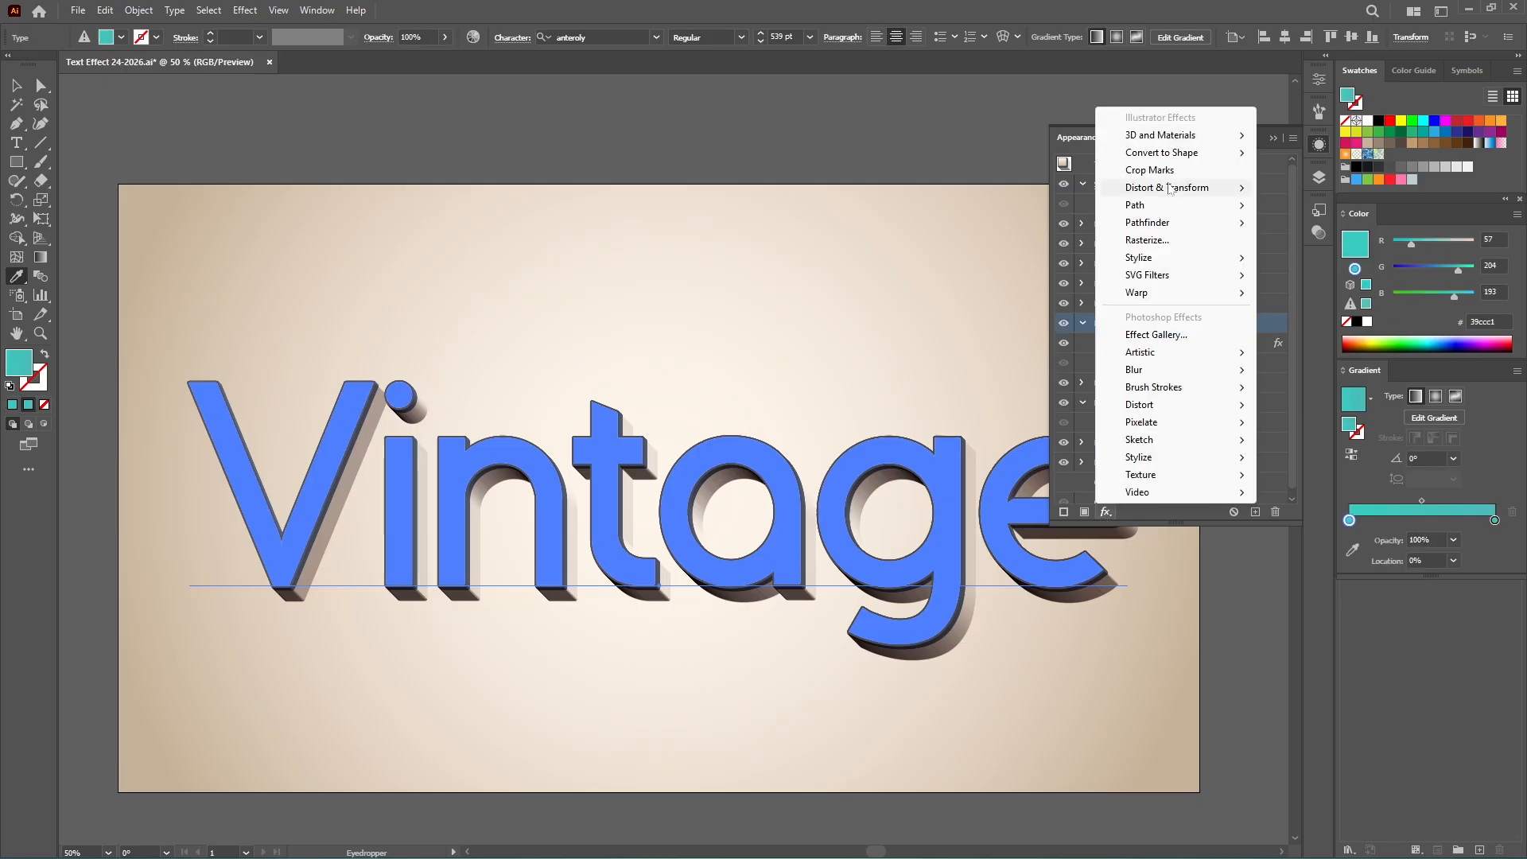
{"action": "mouse_move", "coordinate": [1177, 187]}
{"action": "left_click", "coordinate": [1318, 241]}
{"action": "key", "text": "Tab"}
{"action": "key", "text": "Tab"}
{"action": "type", "text": "0.3"}
{"action": "key", "text": "Tab"}
{"action": "type", "text": "0.3"}
{"action": "left_click", "coordinate": [1095, 570]}
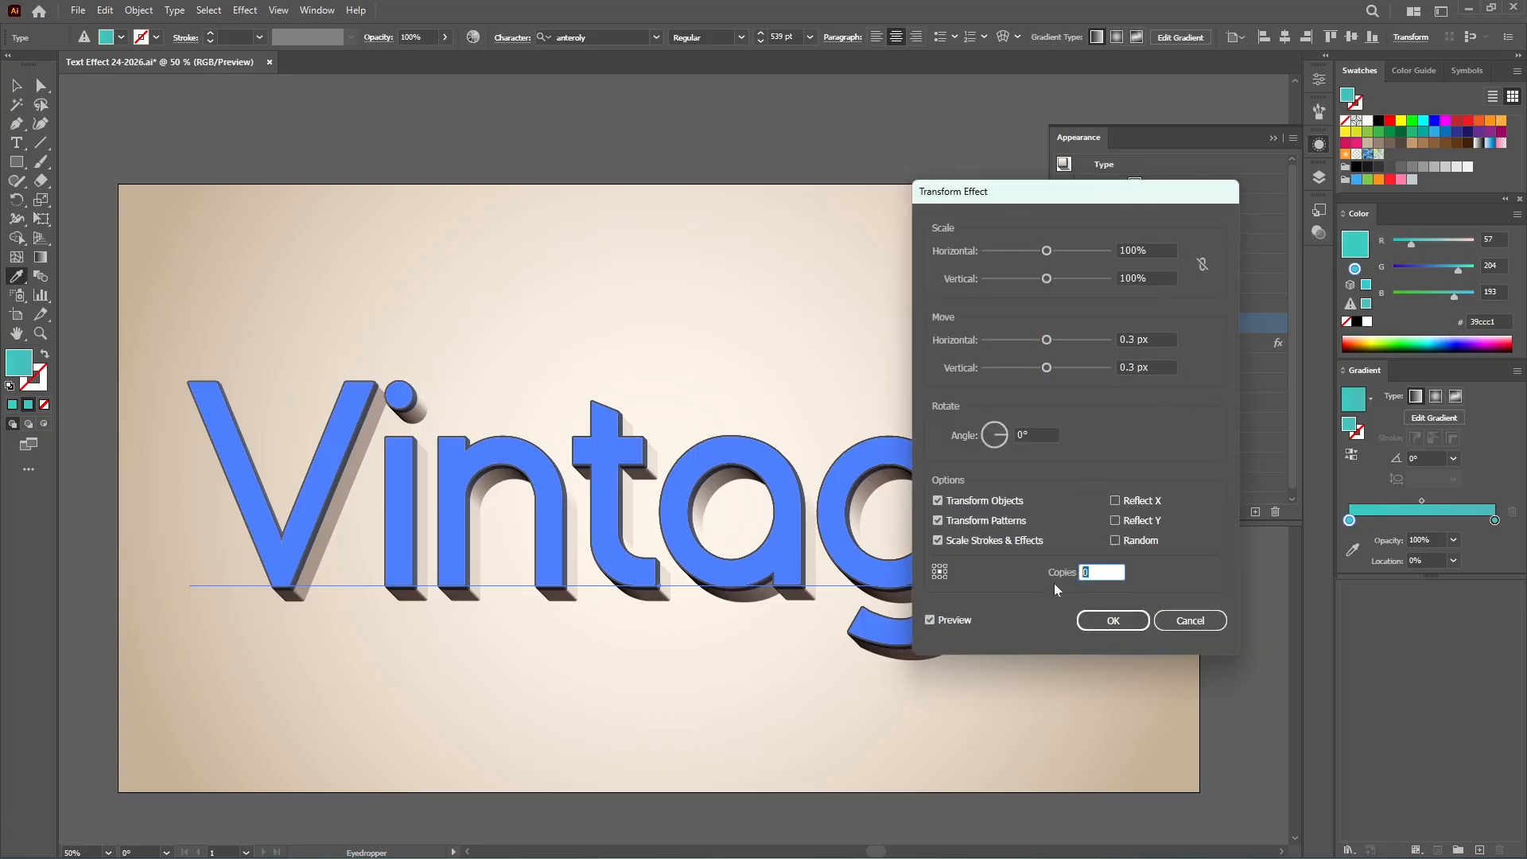
{"action": "type", "text": "40"}
{"action": "left_click", "coordinate": [1093, 623]}
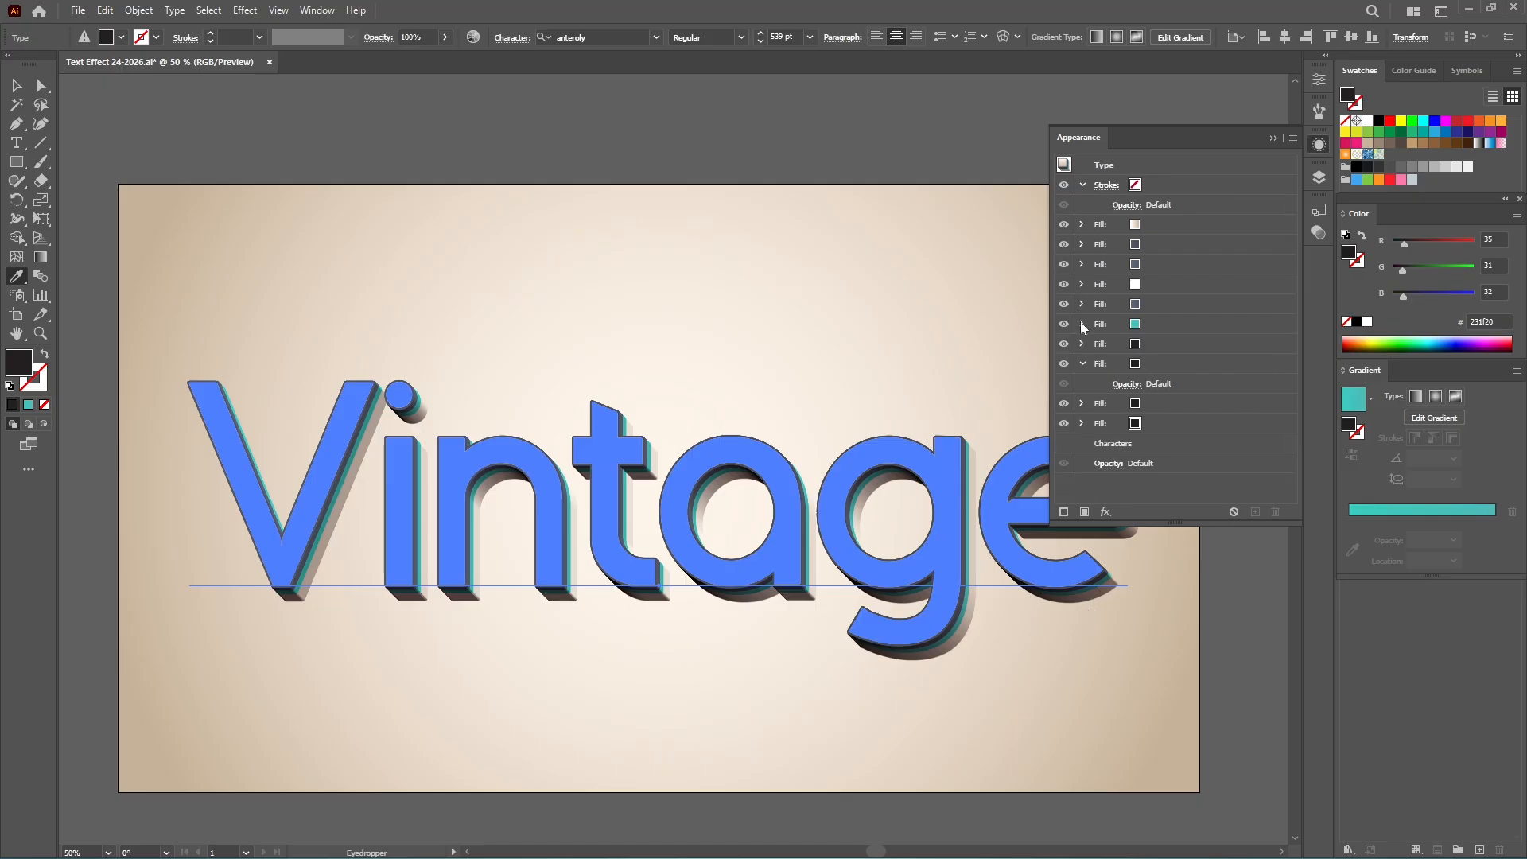
Step: Give the seventh fill a linear gradient with both stops recoloured orange, using #d08318 for the end stop
{"action": "left_click", "coordinate": [1084, 344]}
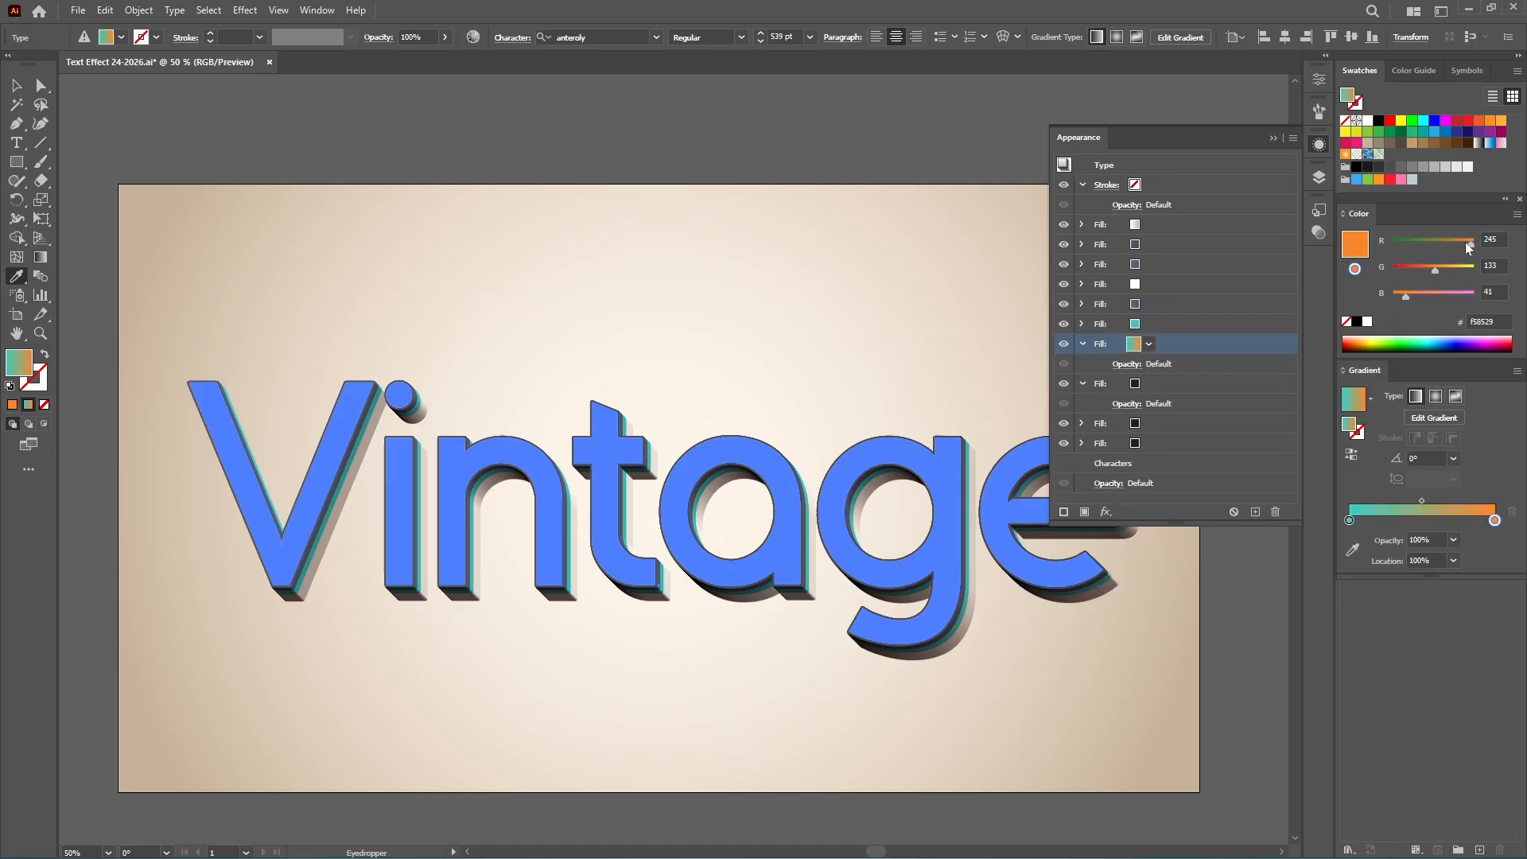
{"action": "left_click", "coordinate": [1349, 520]}
{"action": "left_click_drag", "start_coordinate": [1445, 271], "coordinate": [1413, 271]}
{"action": "left_click_drag", "start_coordinate": [1451, 297], "coordinate": [1404, 297]}
{"action": "mouse_move", "coordinate": [1428, 243]}
{"action": "left_mouse_down"}
{"action": "mouse_move", "coordinate": [1457, 242]}
{"action": "mouse_move", "coordinate": [1428, 272]}
{"action": "left_mouse_up"}
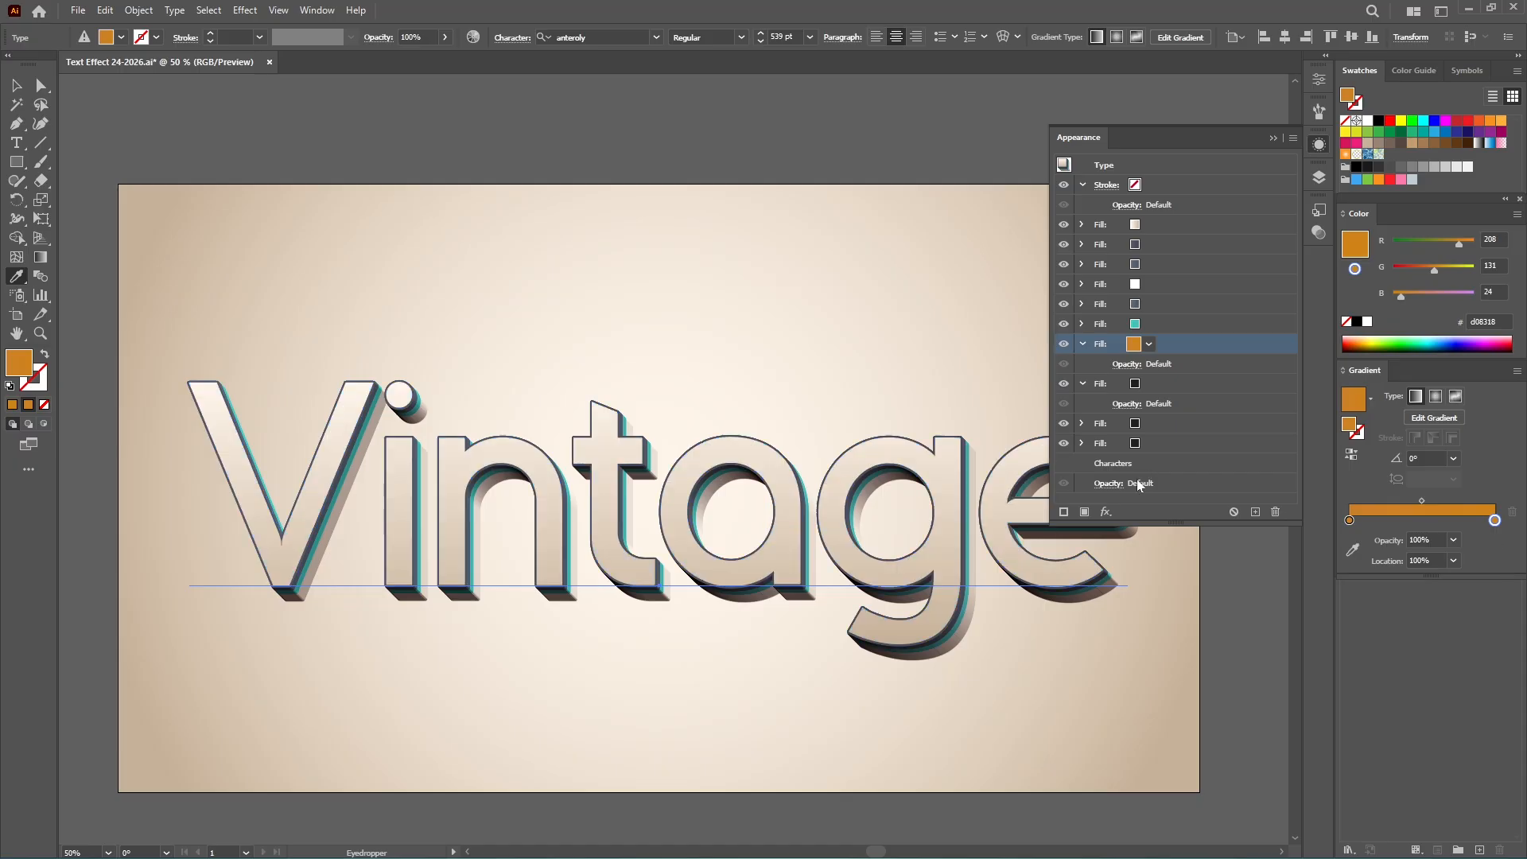
Step: Add an Offset Path effect of 3 px with Round joins to the orange seventh fill
{"action": "left_click", "coordinate": [1104, 512]}
{"action": "mouse_move", "coordinate": [1237, 210]}
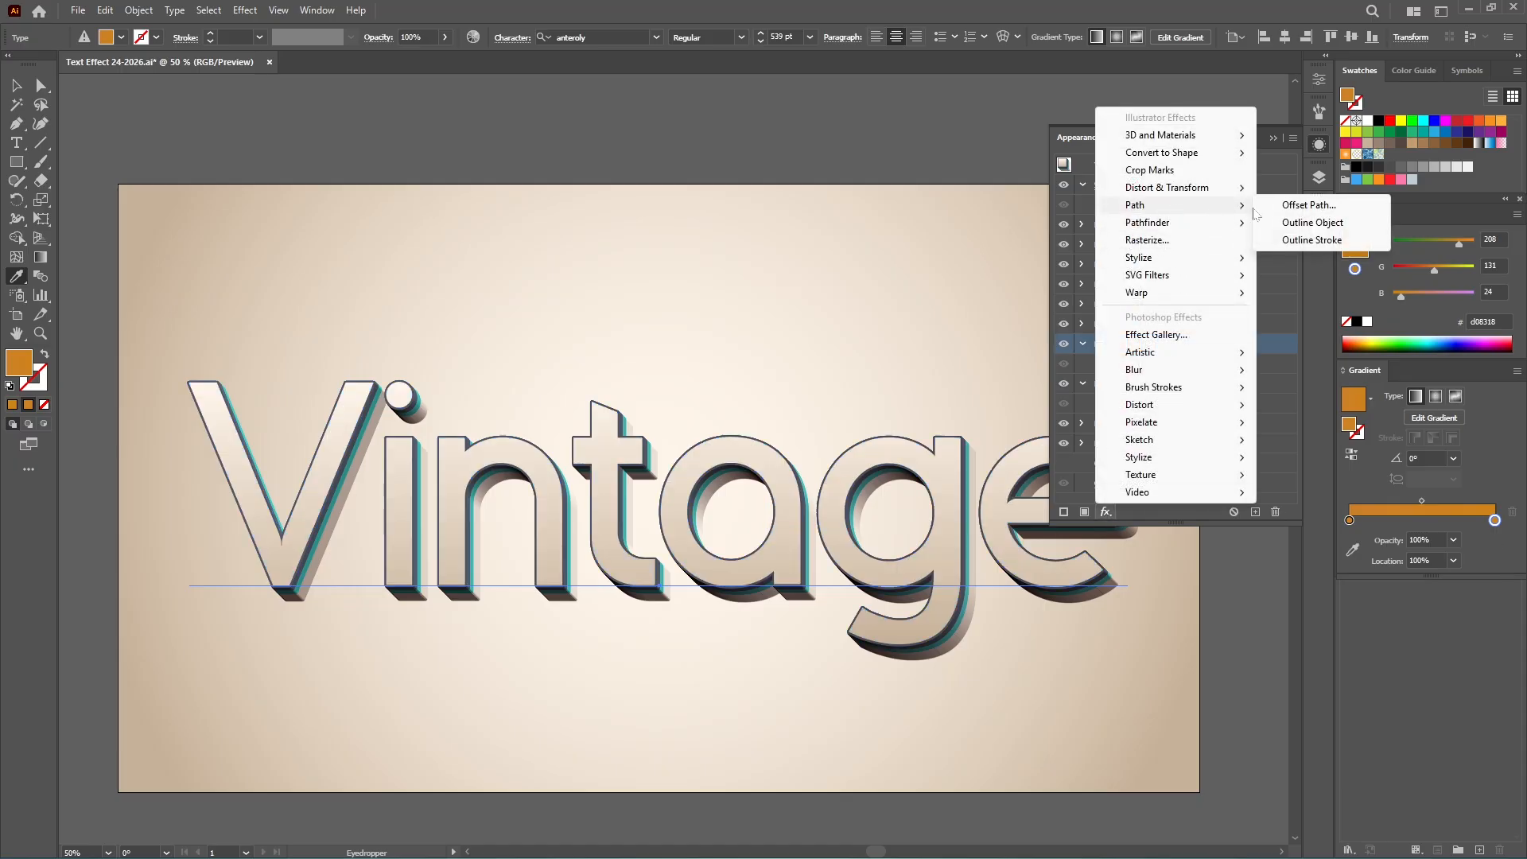
{"action": "left_click", "coordinate": [1308, 205]}
{"action": "scroll", "coordinate": [743, 391], "scroll_direction": "down", "scroll_amount": 7}
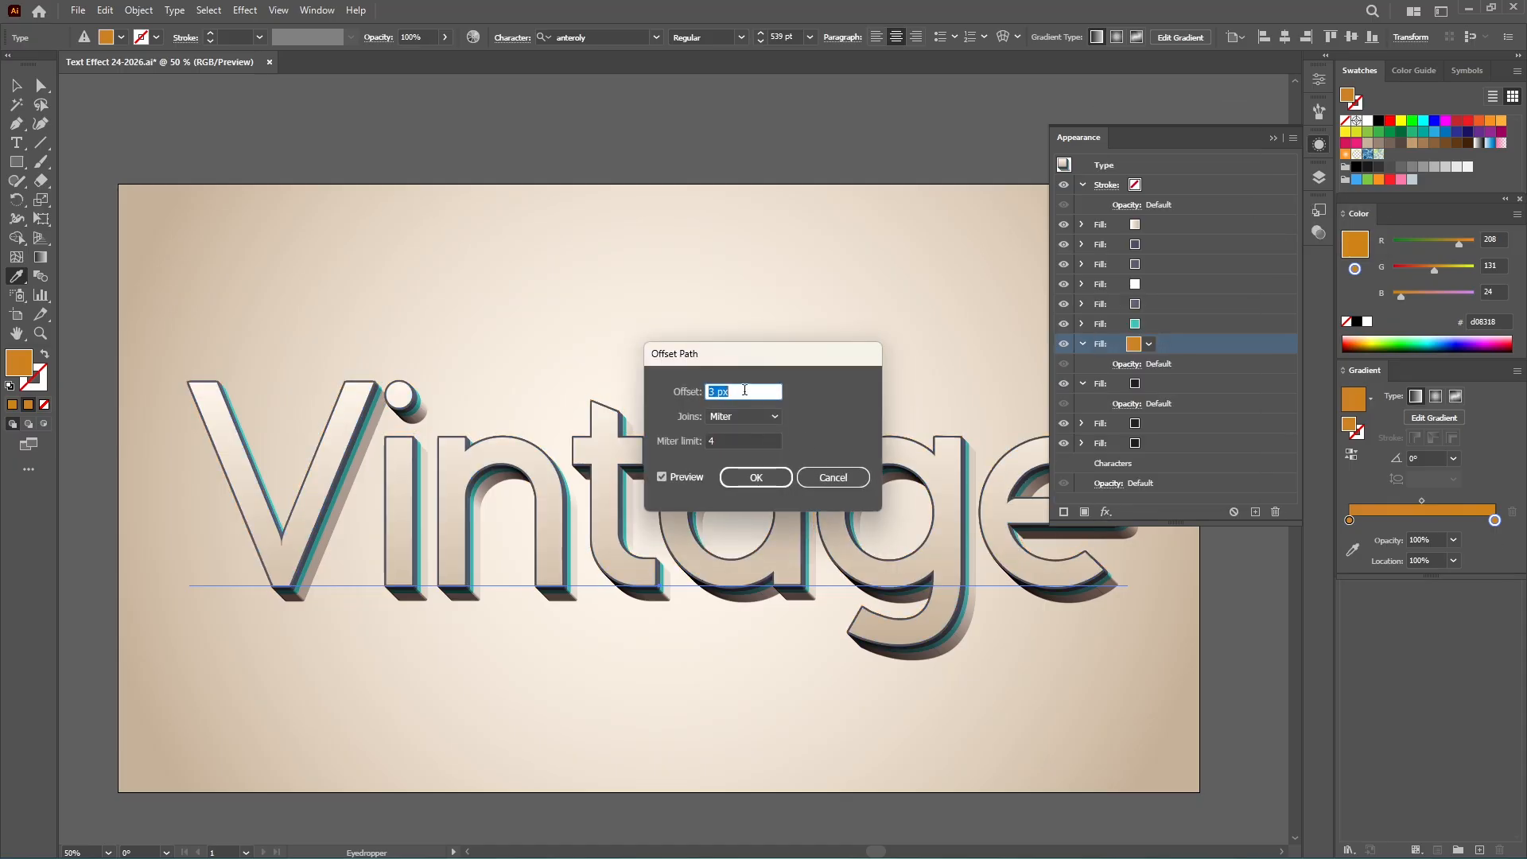
{"action": "left_click", "coordinate": [743, 417]}
{"action": "left_click", "coordinate": [733, 453]}
{"action": "left_click", "coordinate": [743, 477]}
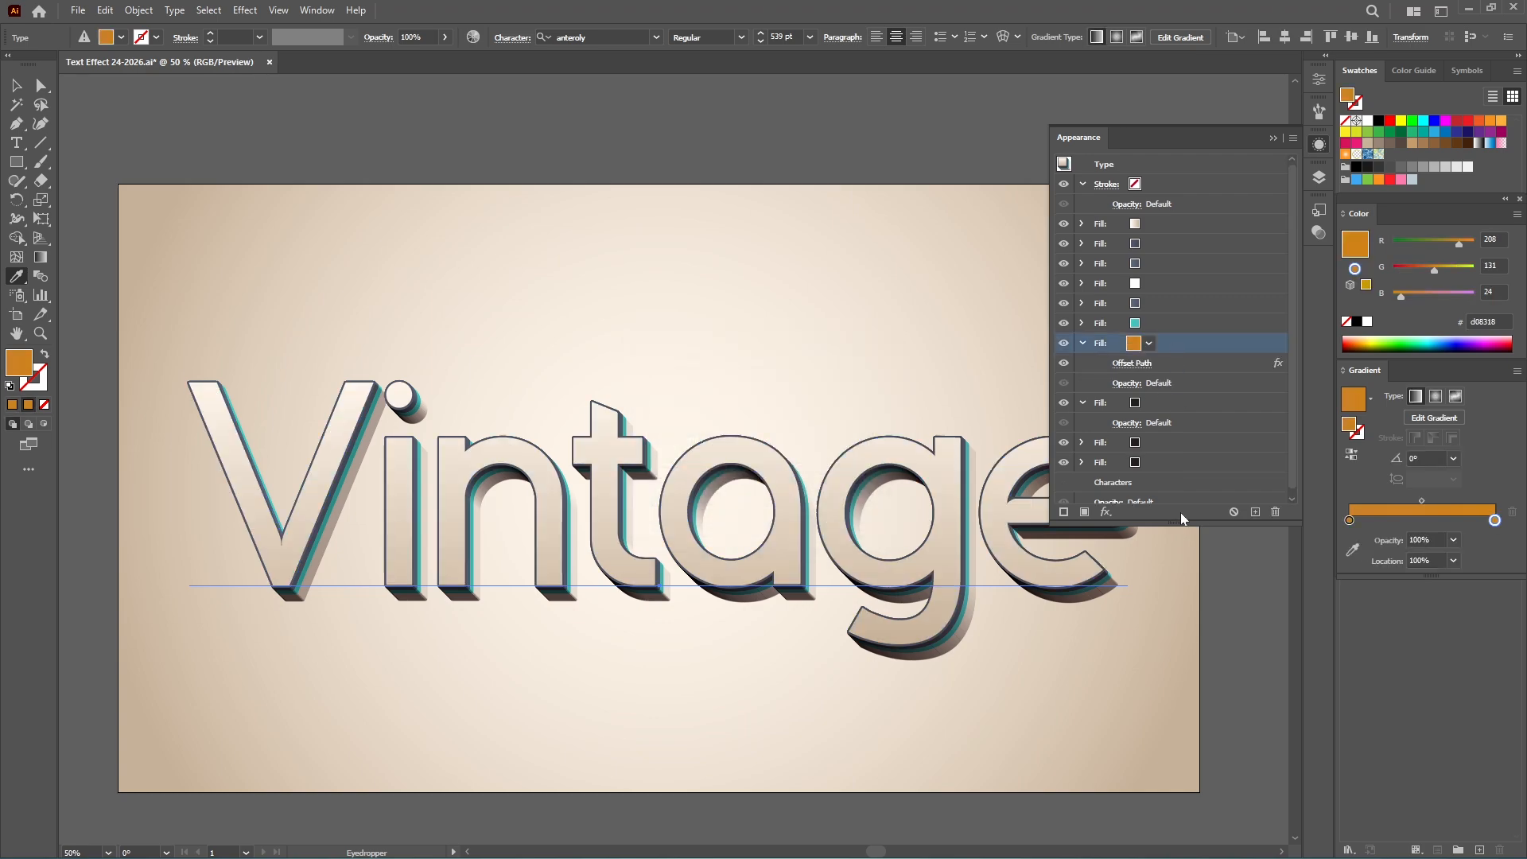
Step: Add a Transform effect to the orange seventh fill with 0.3 px horizontal and vertical moves and repeated copies
{"action": "left_click", "coordinate": [1106, 512]}
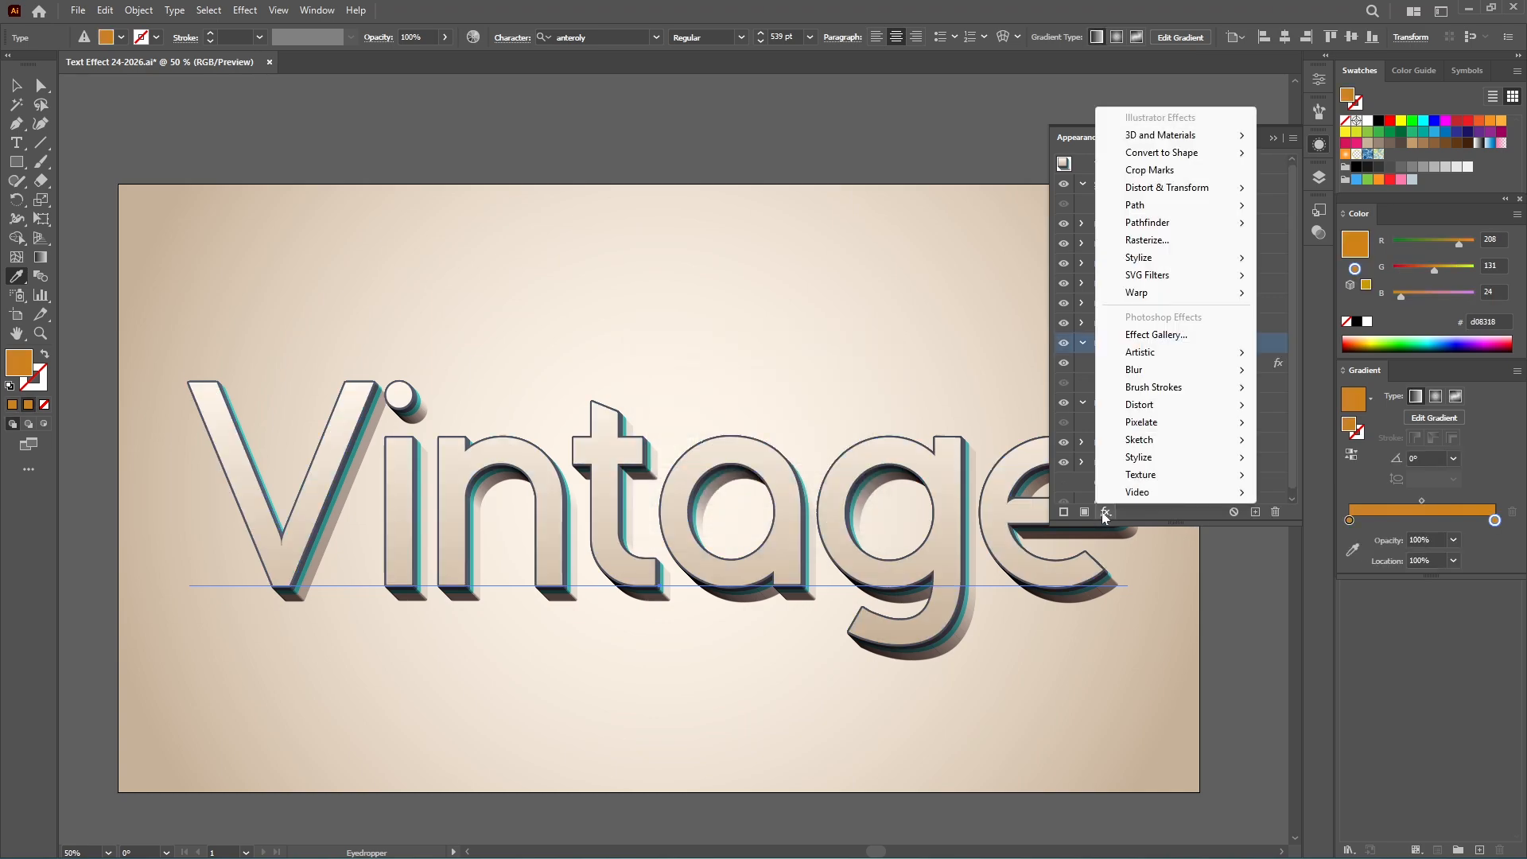
{"action": "mouse_move", "coordinate": [1205, 190]}
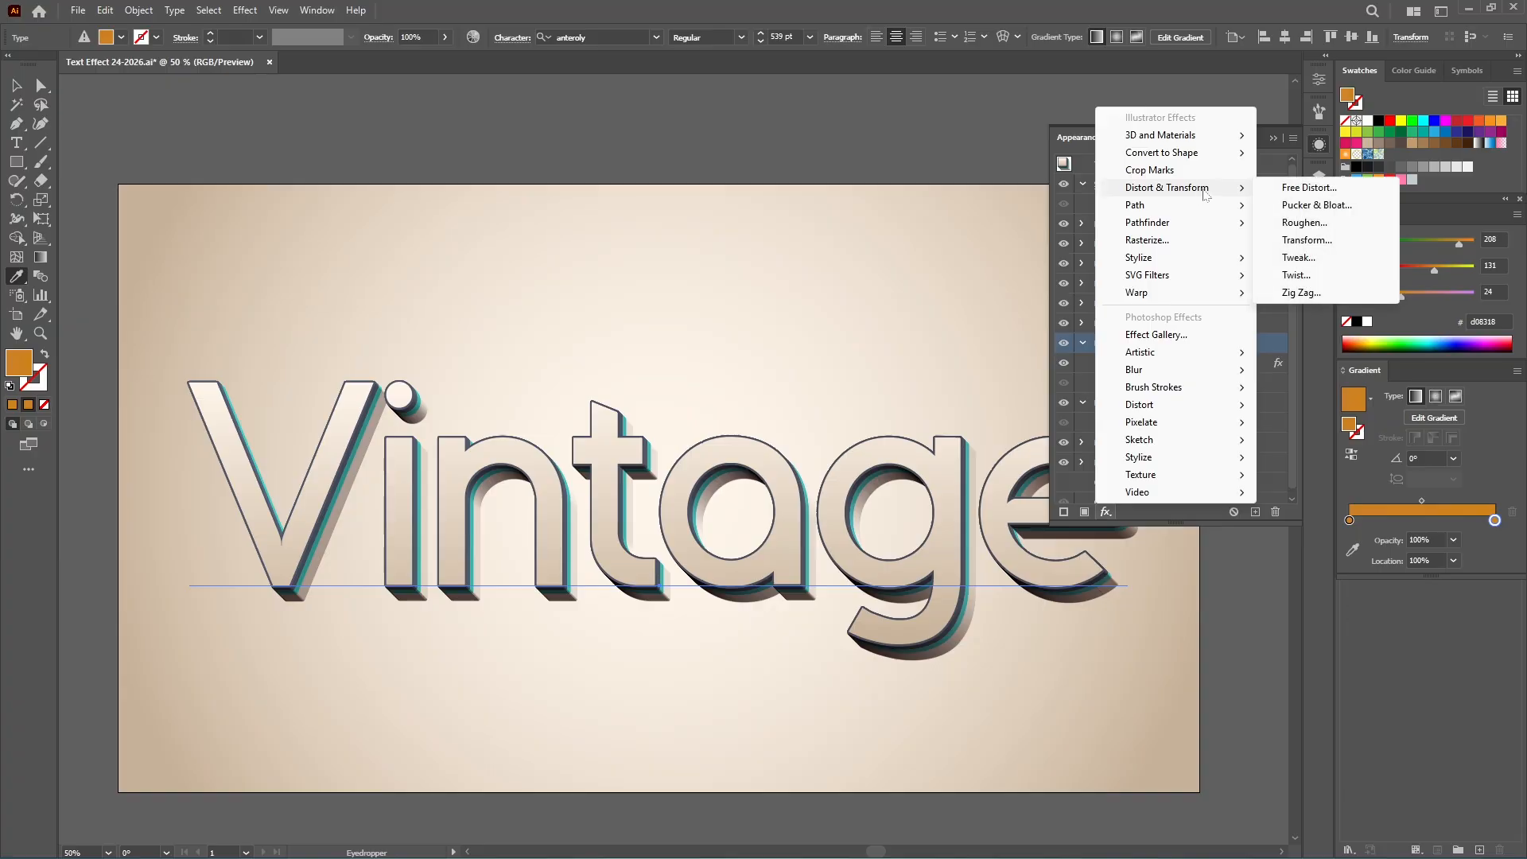
{"action": "left_click", "coordinate": [1307, 240]}
{"action": "key", "text": "Tab"}
{"action": "key", "text": "Tab"}
{"action": "type", "text": ".3"}
{"action": "key", "text": "Tab"}
{"action": "type", "text": ".3"}
{"action": "key", "text": "Tab"}
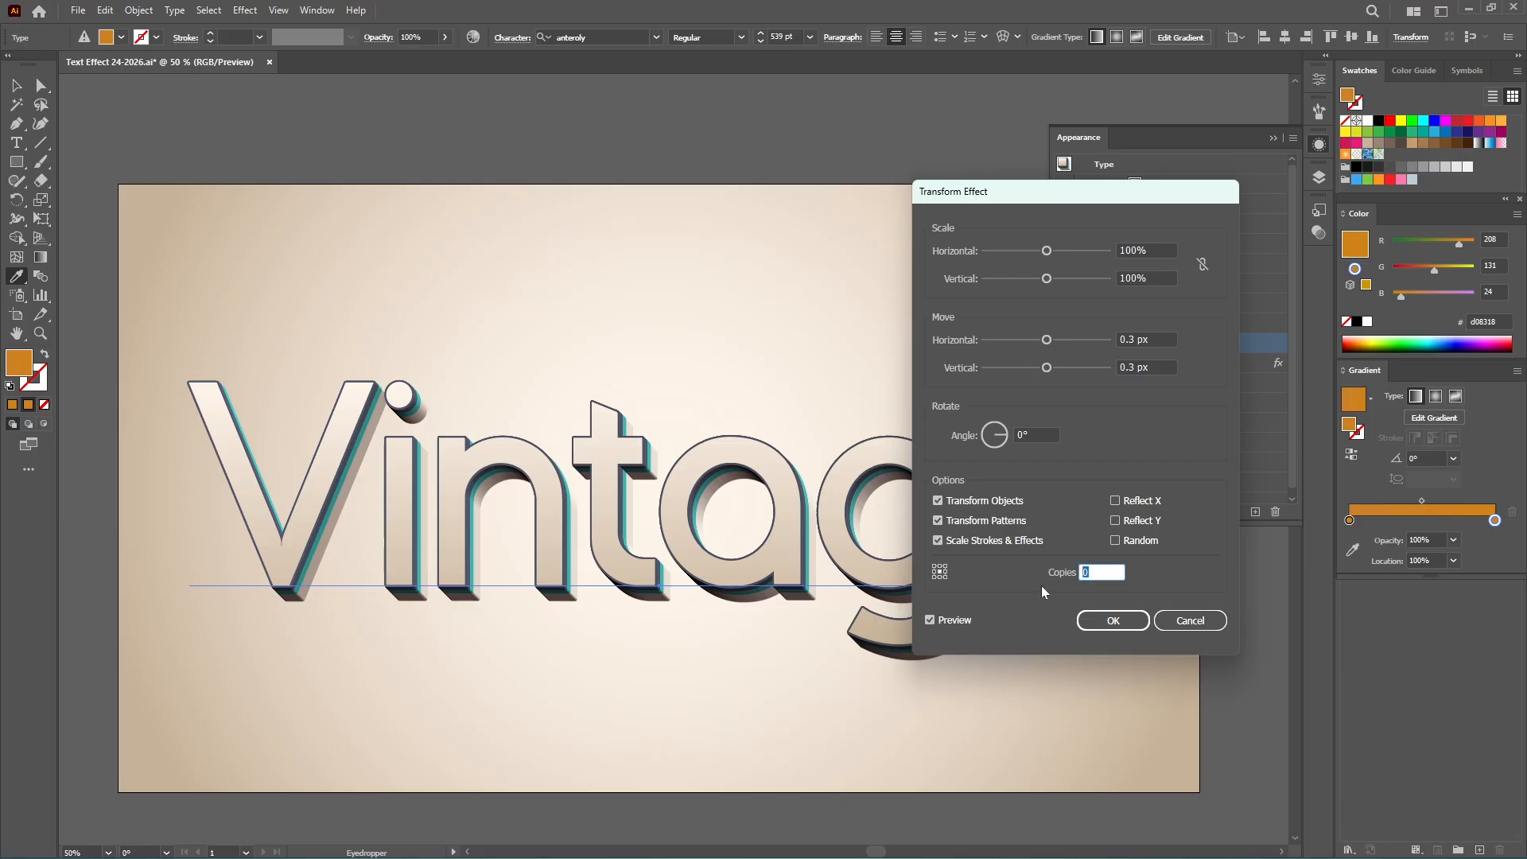
{"action": "left_click", "coordinate": [1109, 623]}
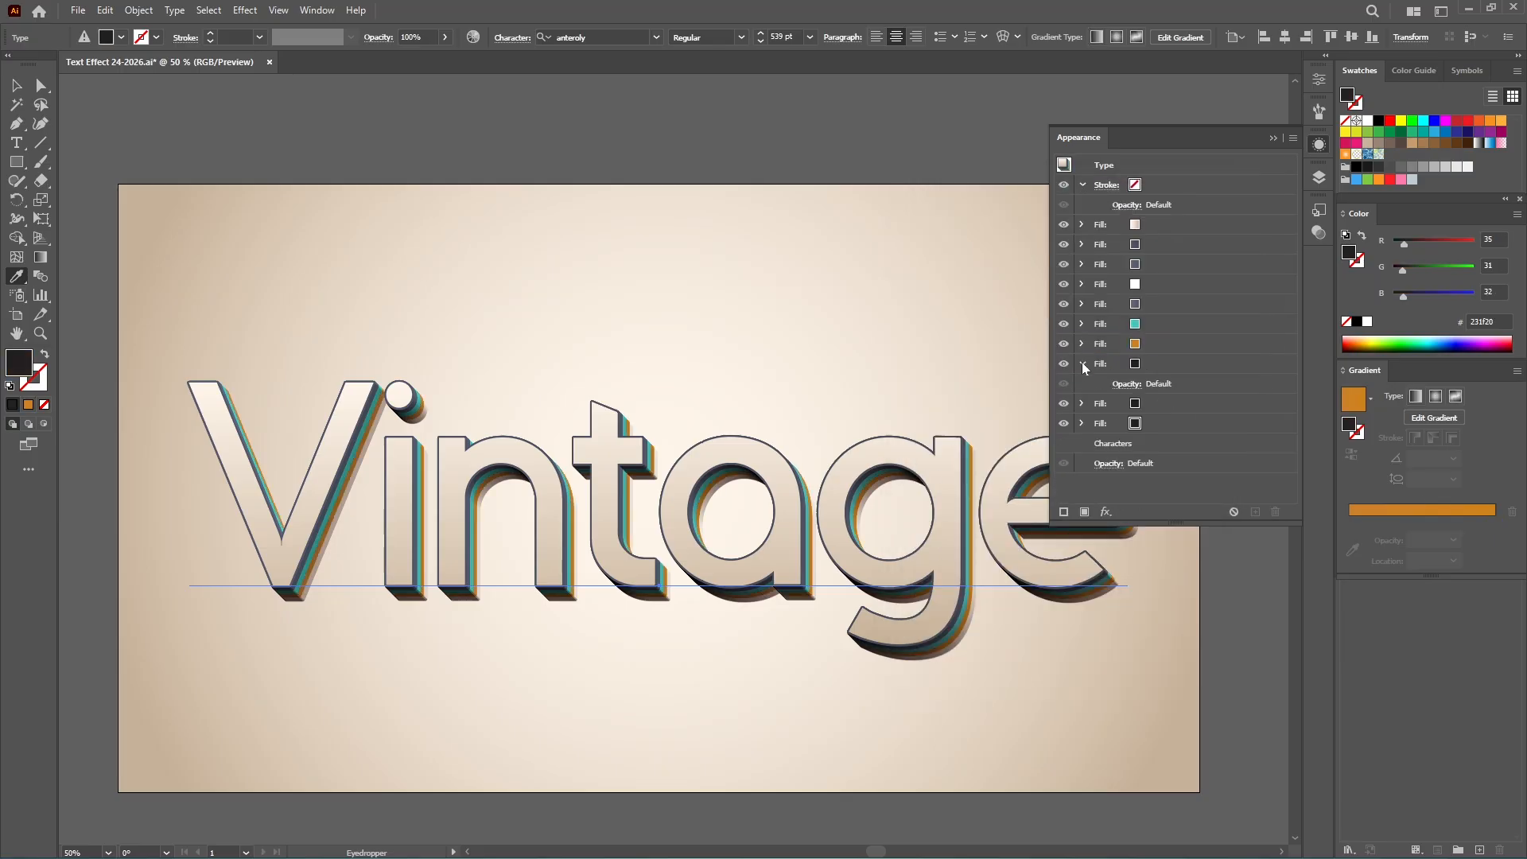
Step: Give the eighth fill a pink linear gradient, using #cf647a for the start stop
{"action": "left_click", "coordinate": [1134, 363]}
{"action": "left_click", "coordinate": [1349, 521]}
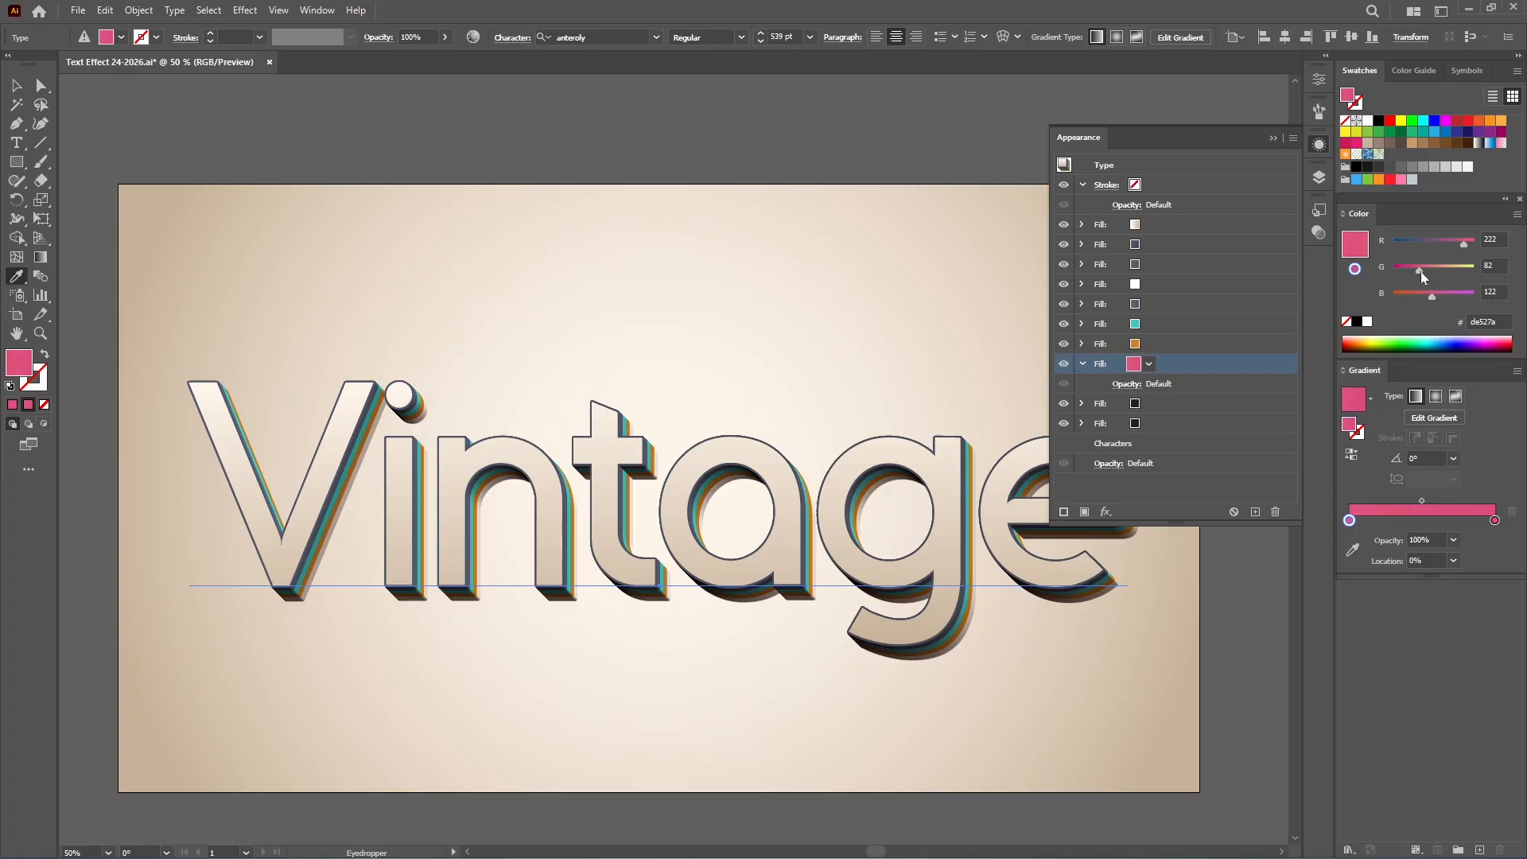
{"action": "left_click_drag", "start_coordinate": [1421, 270], "coordinate": [1458, 242]}
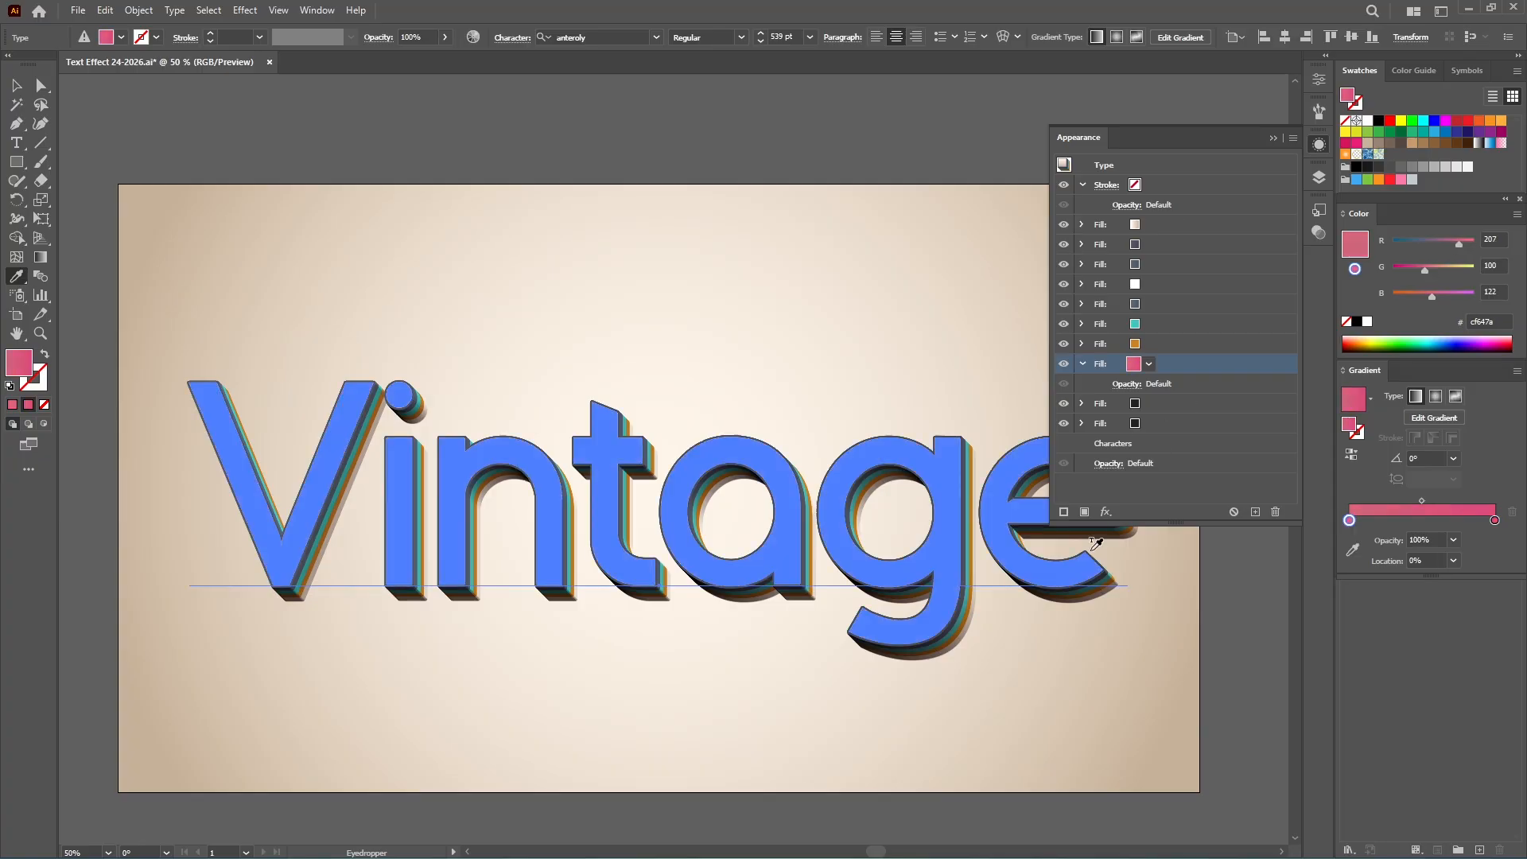
Step: Add an Offset Path effect of 3 px with Round joins to the pink eighth fill
{"action": "left_click", "coordinate": [1106, 512]}
{"action": "mouse_move", "coordinate": [1145, 205]}
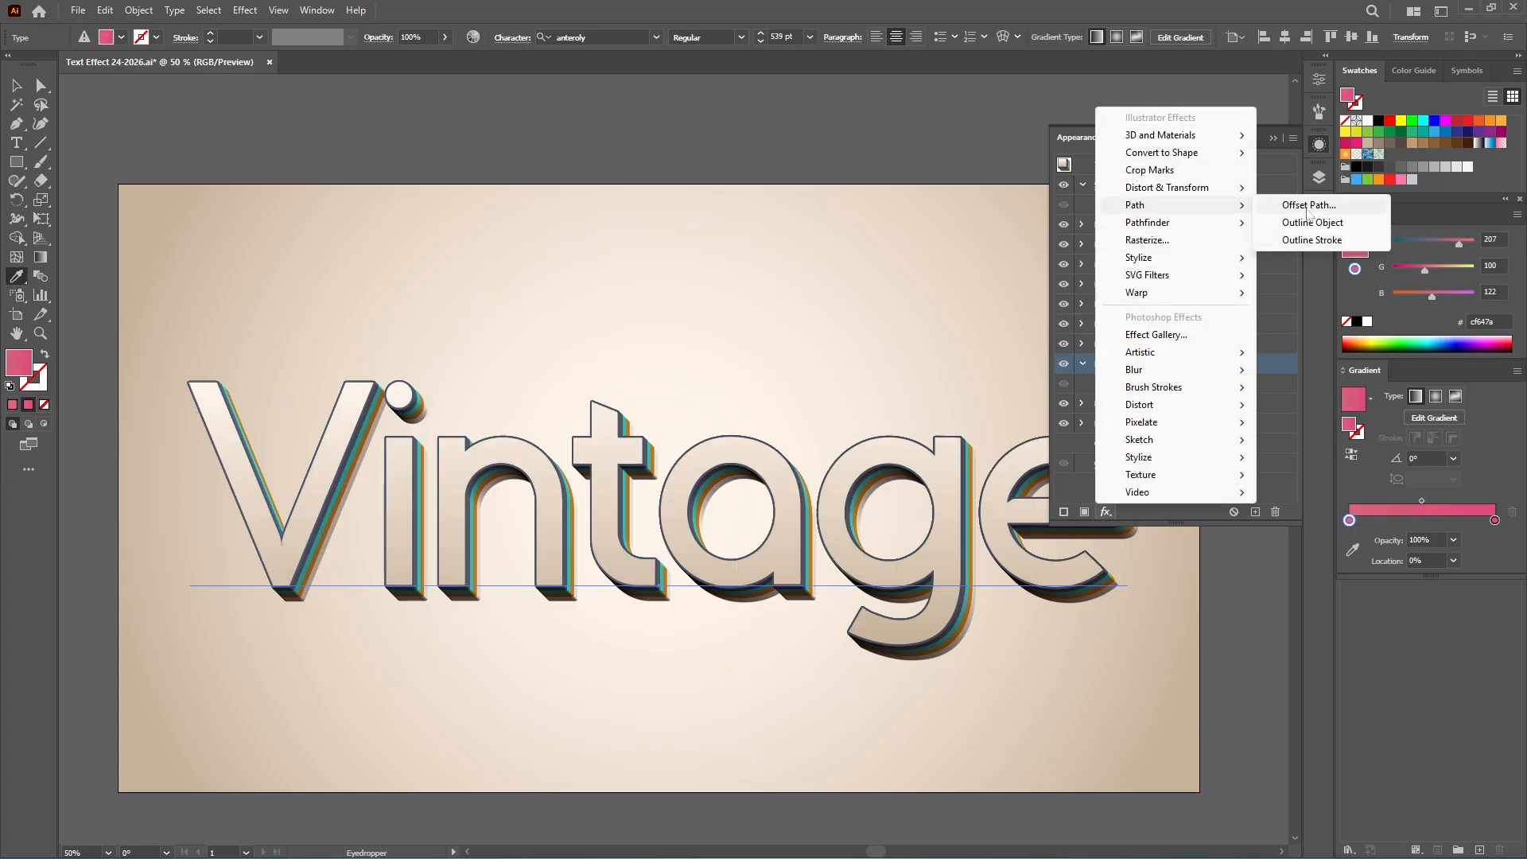
{"action": "left_click", "coordinate": [1310, 207]}
{"action": "type", "text": "3"}
{"action": "left_click", "coordinate": [744, 416]}
{"action": "left_click", "coordinate": [739, 456]}
{"action": "left_click", "coordinate": [756, 477]}
Step: Add a Transform effect to the pink eighth fill with 0.3 px horizontal and vertical moves and 80 copies
{"action": "left_click", "coordinate": [1159, 365]}
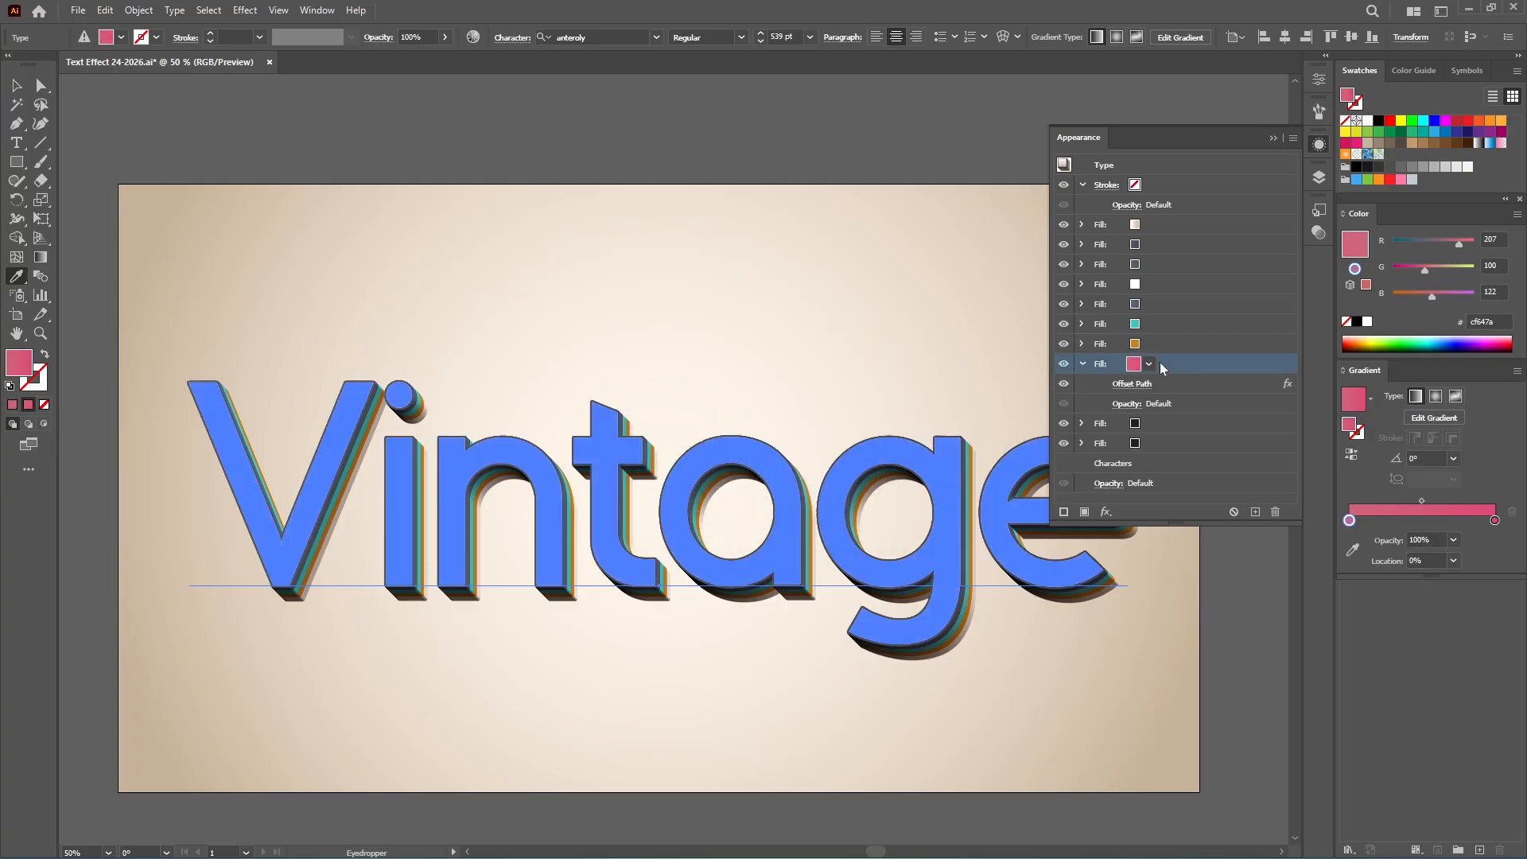
{"action": "left_click", "coordinate": [1105, 513]}
{"action": "mouse_move", "coordinate": [1182, 189]}
{"action": "left_click", "coordinate": [1314, 239]}
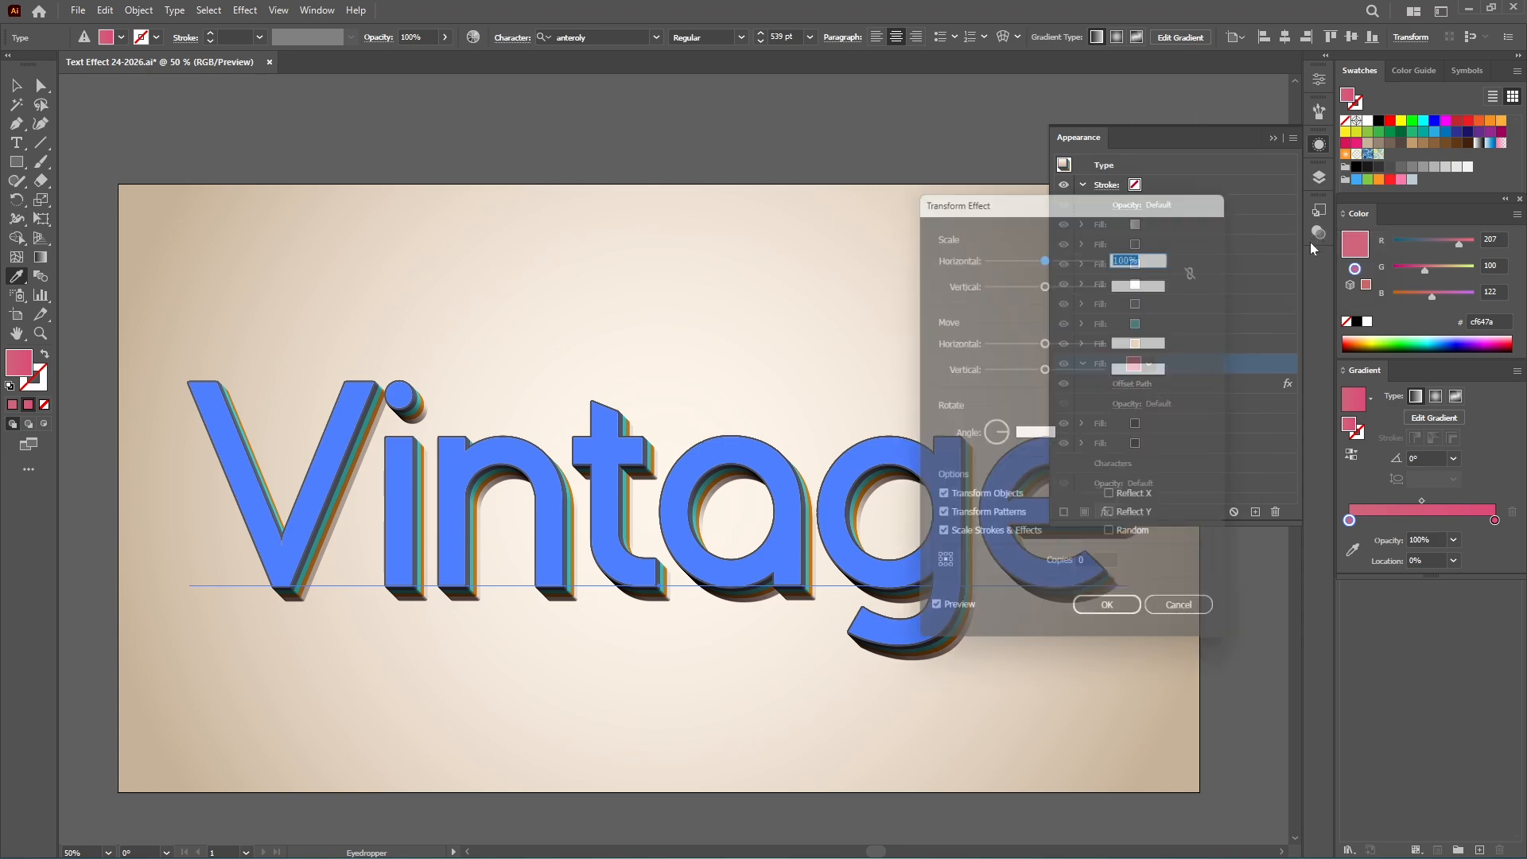
{"action": "left_click", "coordinate": [1137, 340]}
{"action": "type", "text": "0.3"}
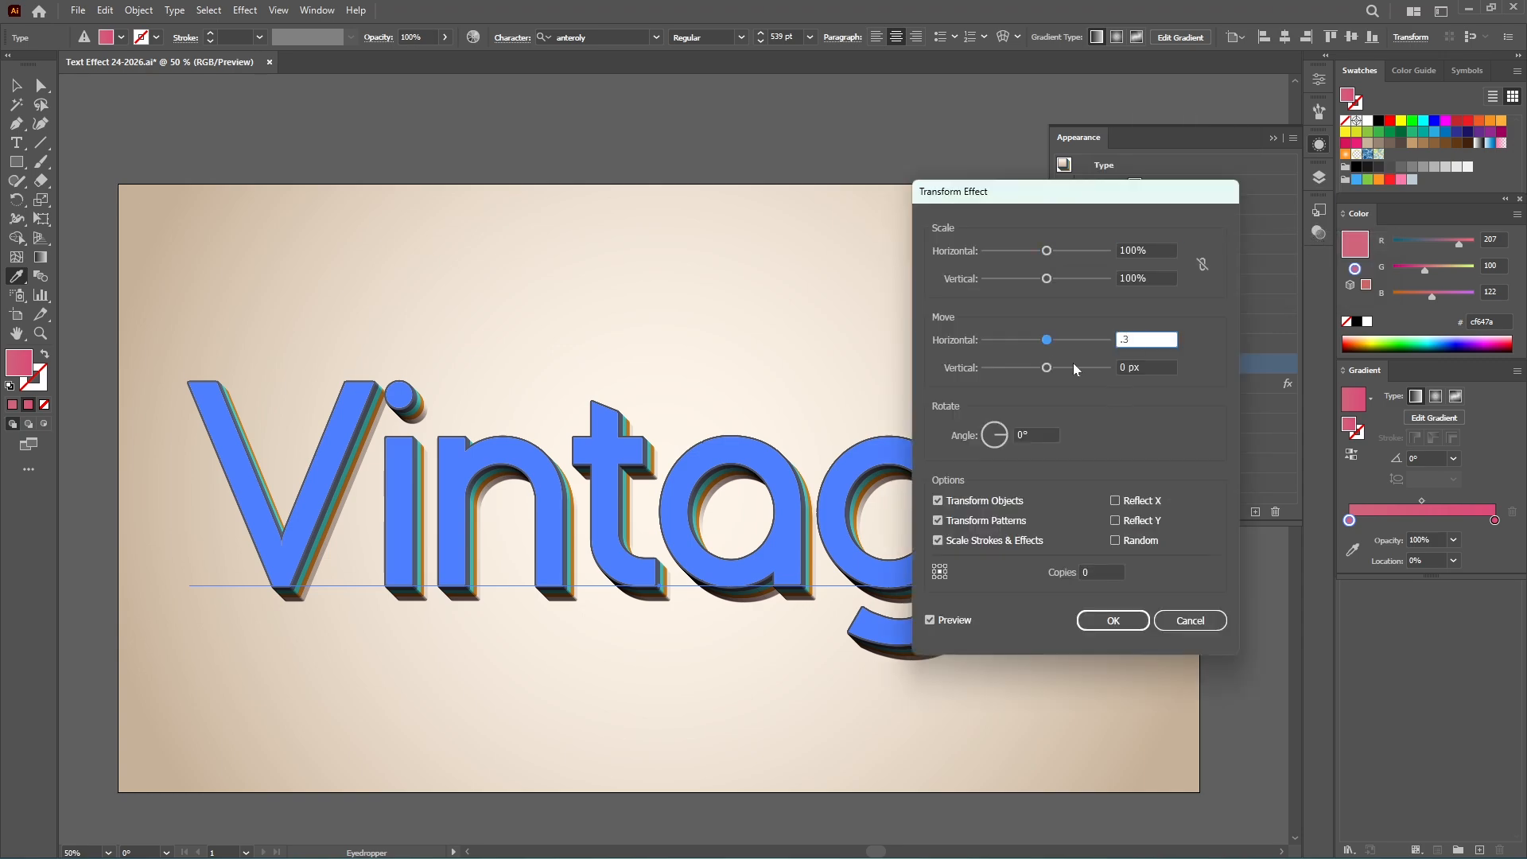
{"action": "key", "text": "Tab"}
{"action": "type", "text": ".3"}
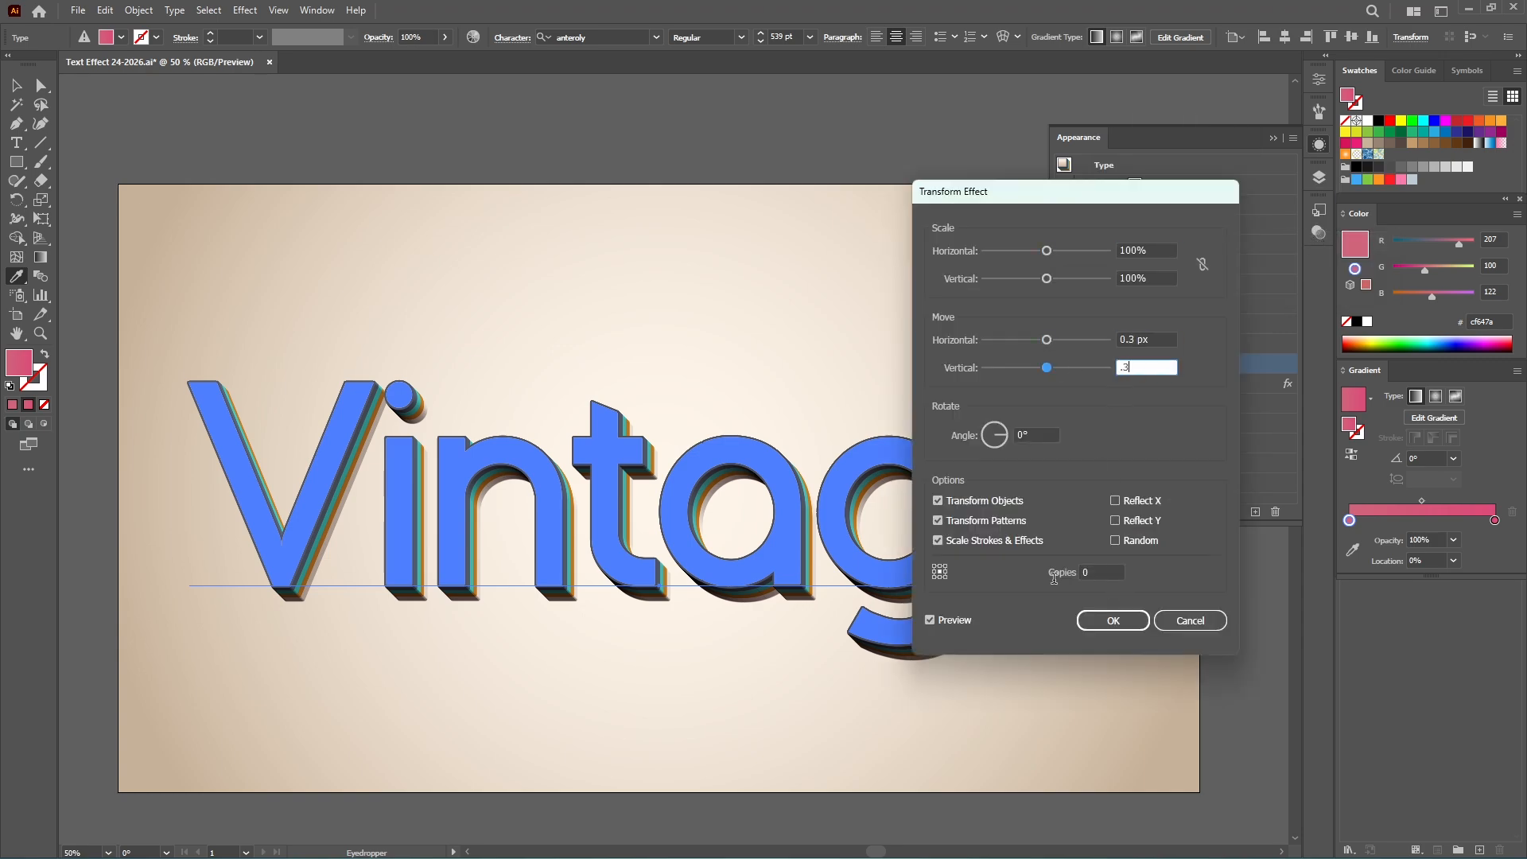
{"action": "left_click", "coordinate": [1073, 574]}
{"action": "type", "text": "80"}
{"action": "left_click", "coordinate": [1113, 620]}
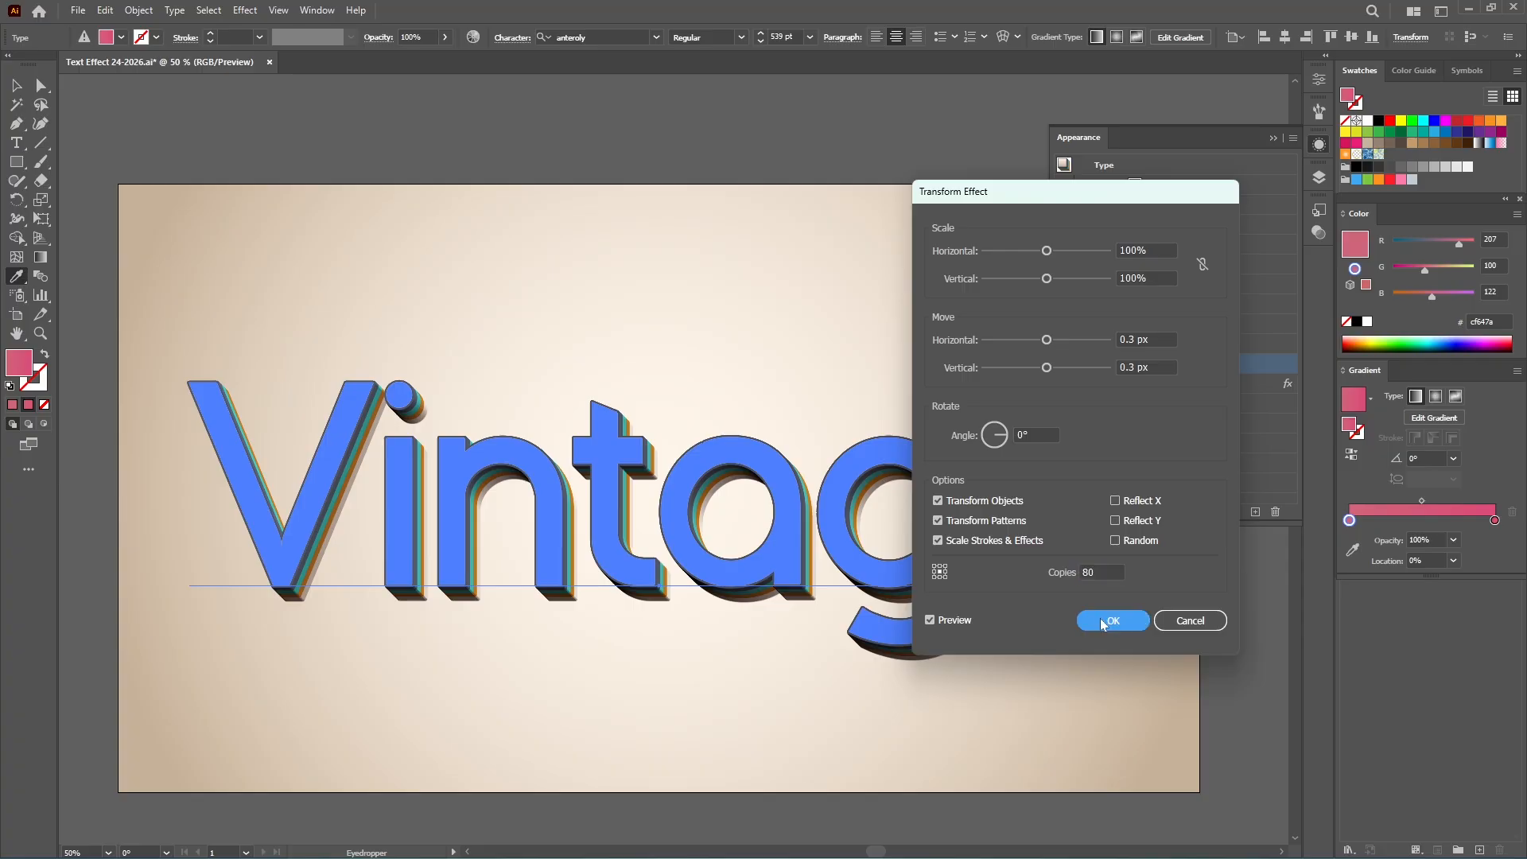
Step: Recolour the ninth fill to the solid reddish brown #984c48
{"action": "left_click", "coordinate": [1083, 384]}
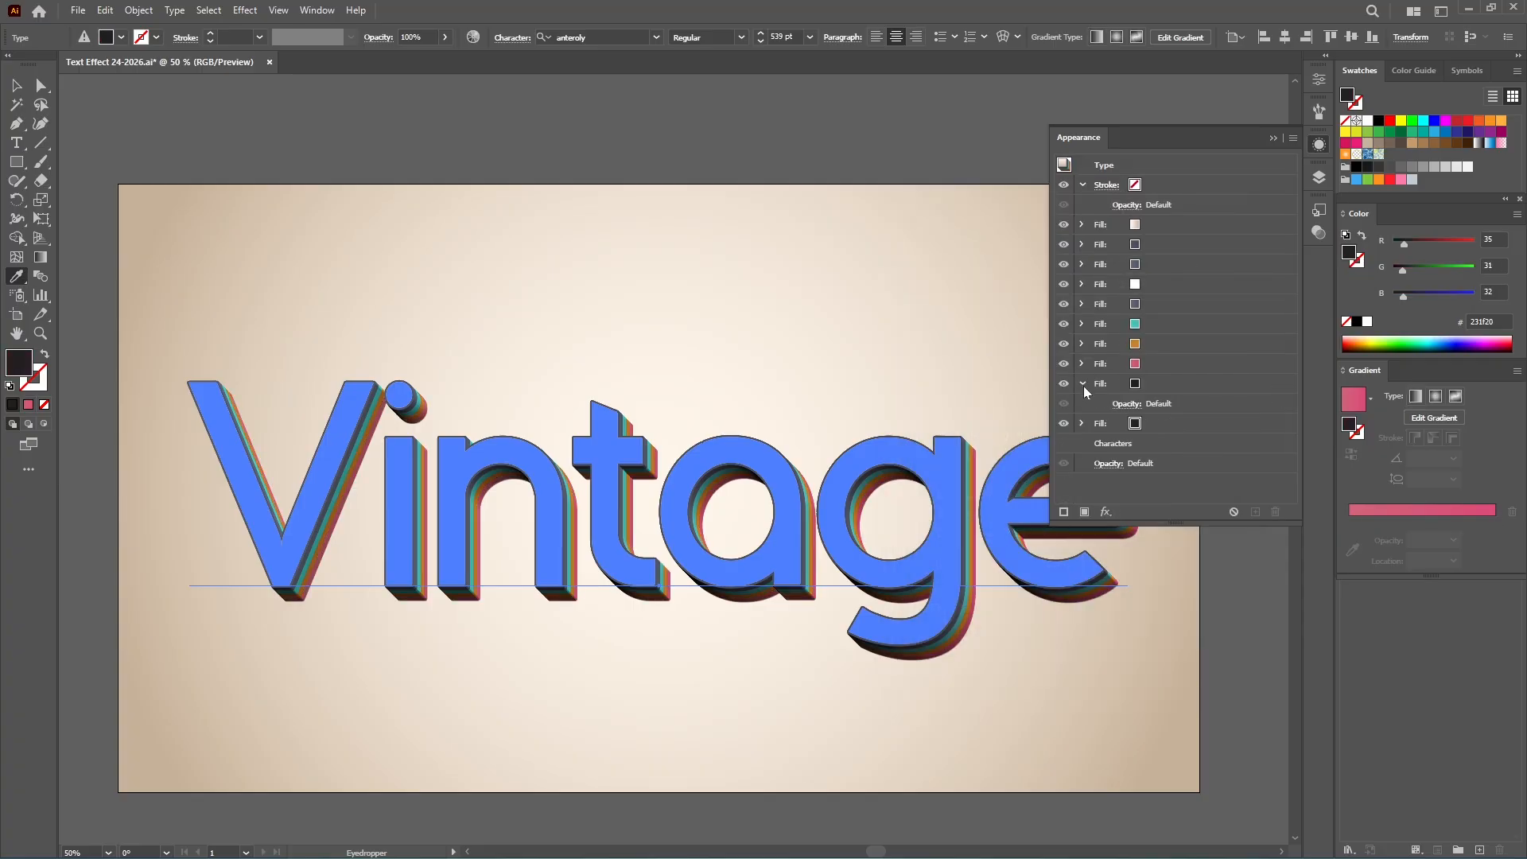
{"action": "left_click", "coordinate": [1134, 385]}
{"action": "left_click", "coordinate": [1443, 145]}
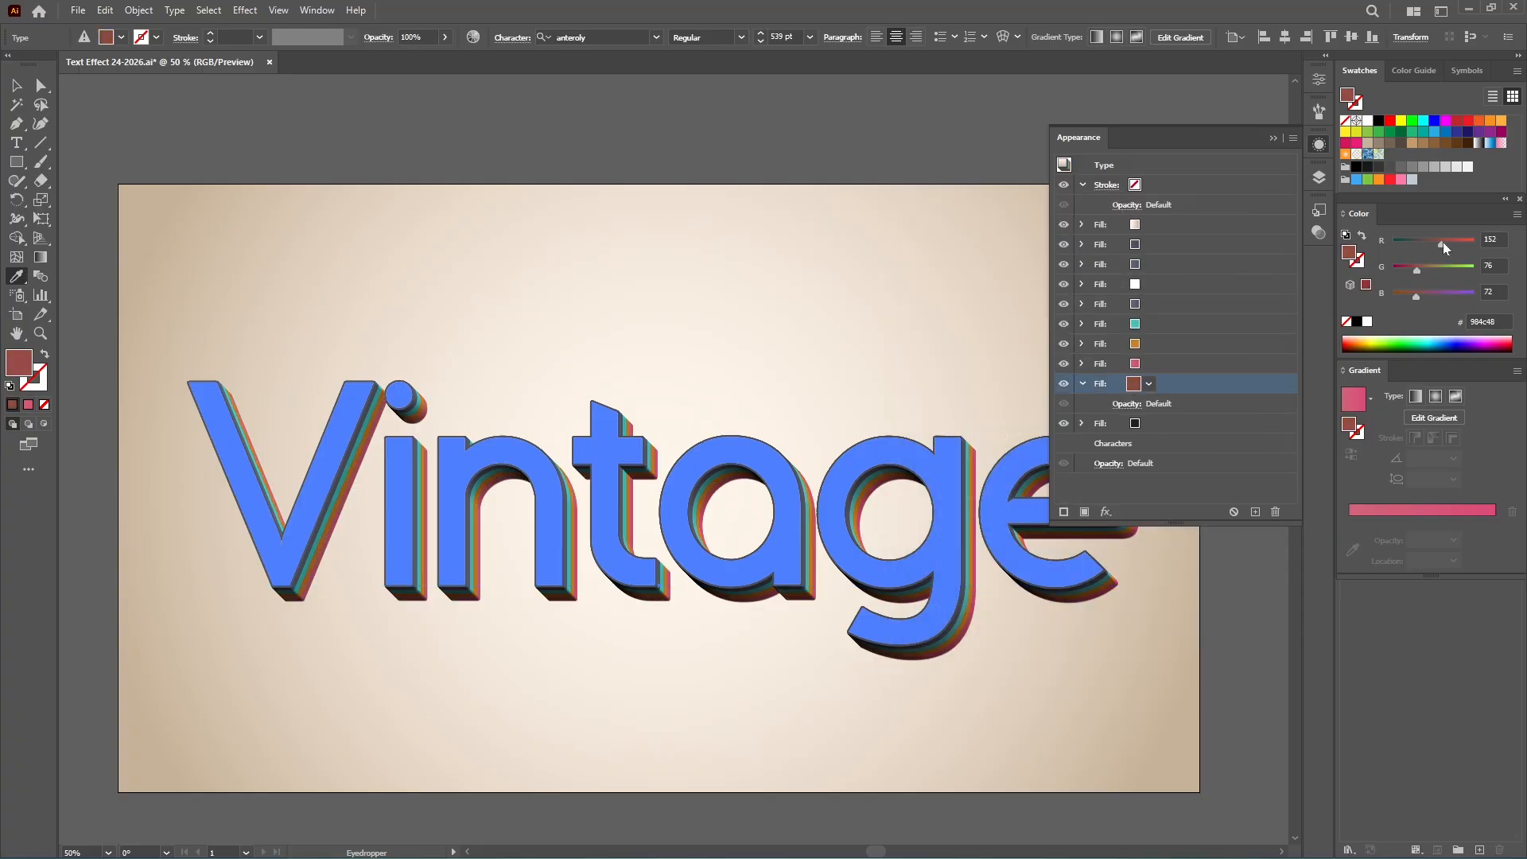
Step: Add an Offset Path effect with Round joins and a reduced offset to the reddish-brown ninth fill
{"action": "left_click", "coordinate": [1106, 513]}
{"action": "mouse_move", "coordinate": [1161, 205]}
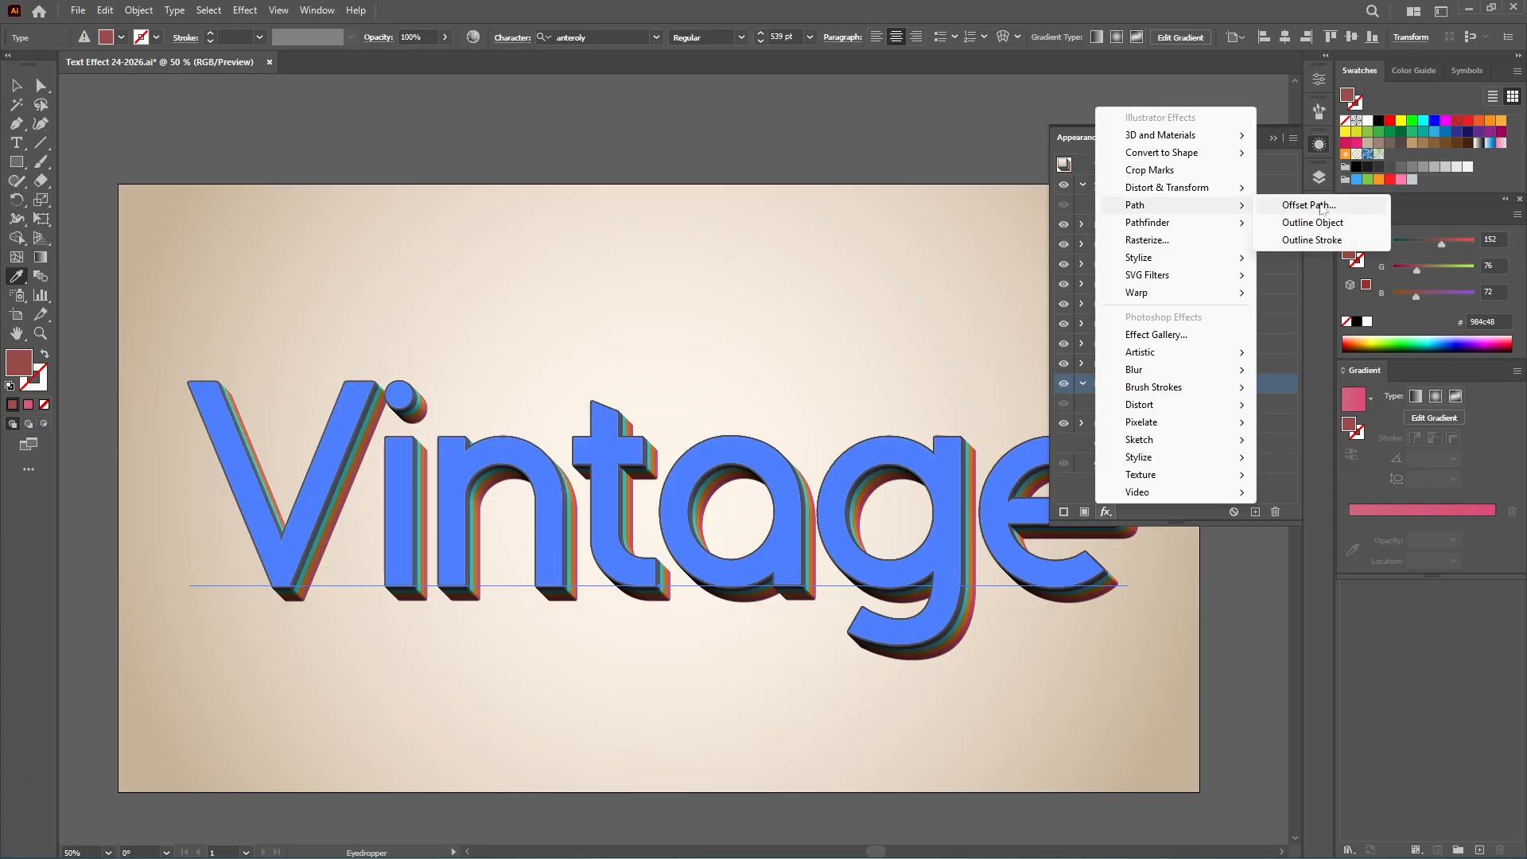
{"action": "left_click", "coordinate": [1323, 207]}
{"action": "scroll", "coordinate": [755, 390], "scroll_direction": "down", "scroll_amount": 7}
{"action": "left_click", "coordinate": [747, 417]}
{"action": "left_click", "coordinate": [736, 452]}
{"action": "left_click", "coordinate": [755, 478]}
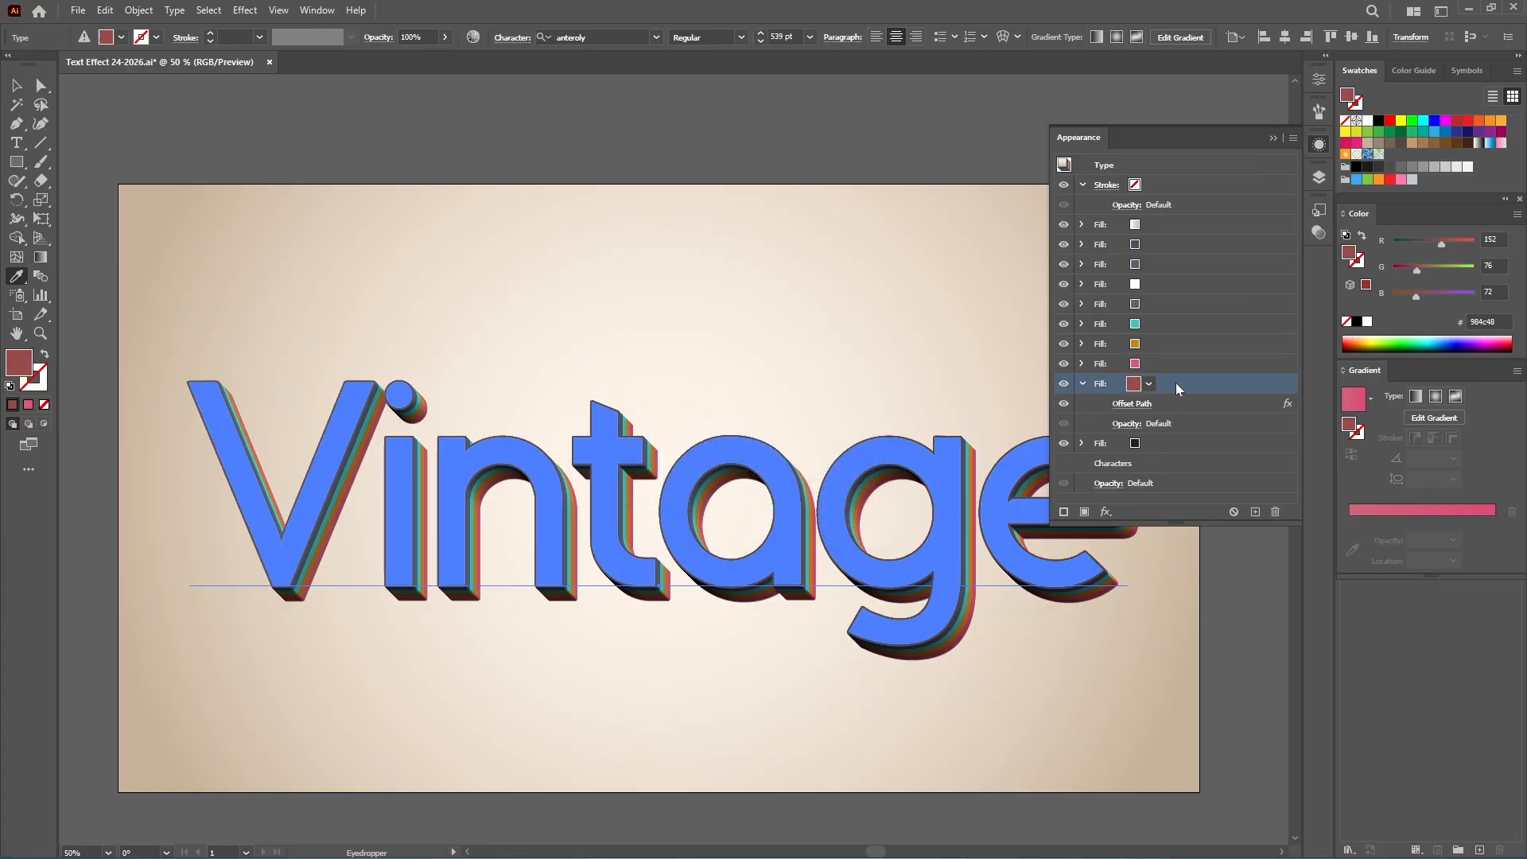
Step: Add a Transform effect to the reddish-brown fill with 28 px horizontal and vertical moves
{"action": "left_click", "coordinate": [1106, 513]}
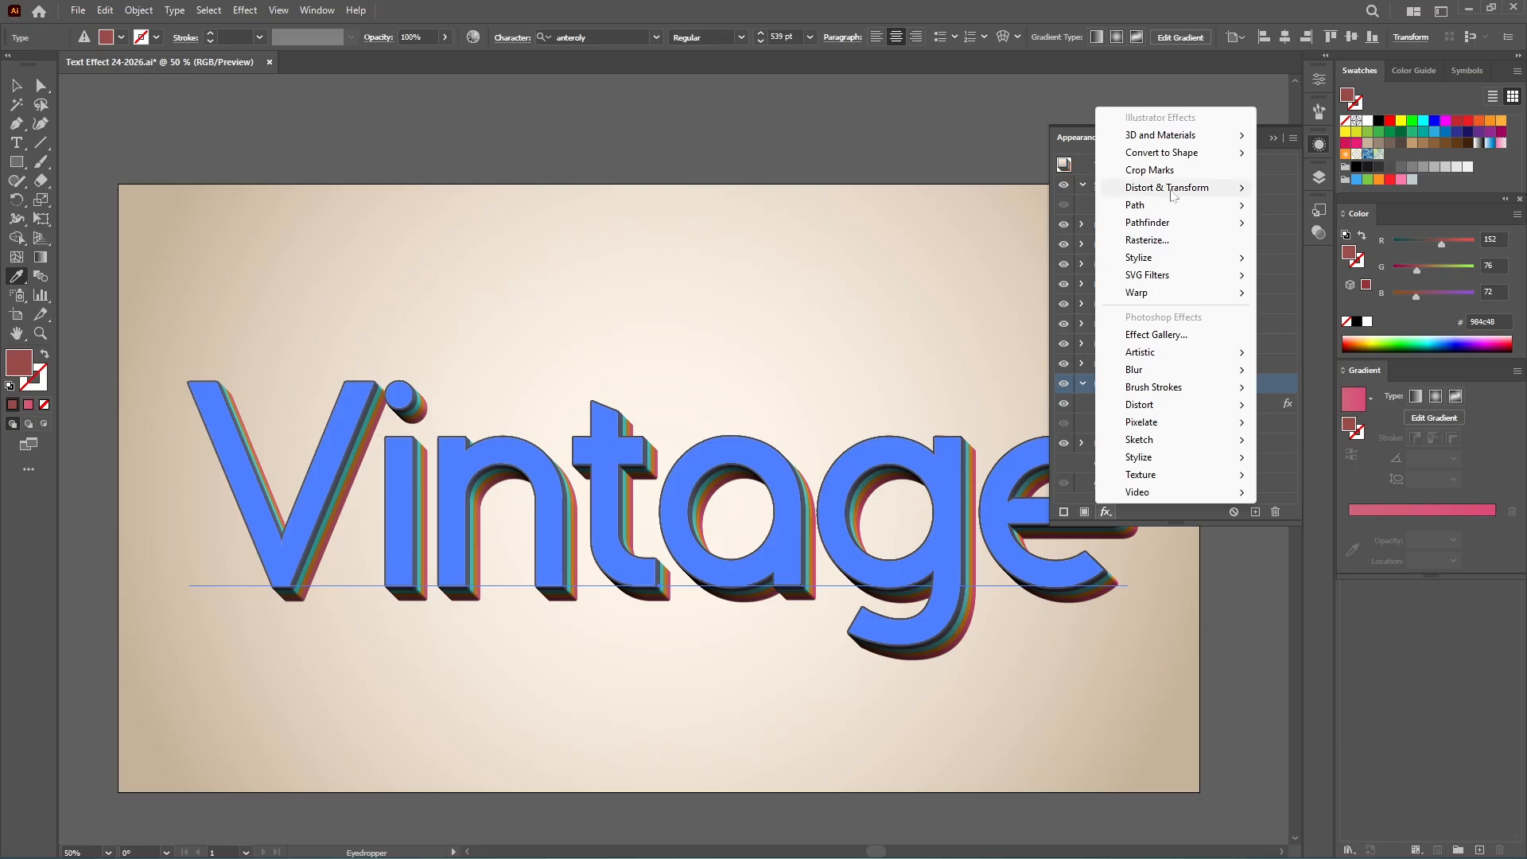
{"action": "mouse_move", "coordinate": [1175, 191]}
{"action": "left_click", "coordinate": [1306, 240]}
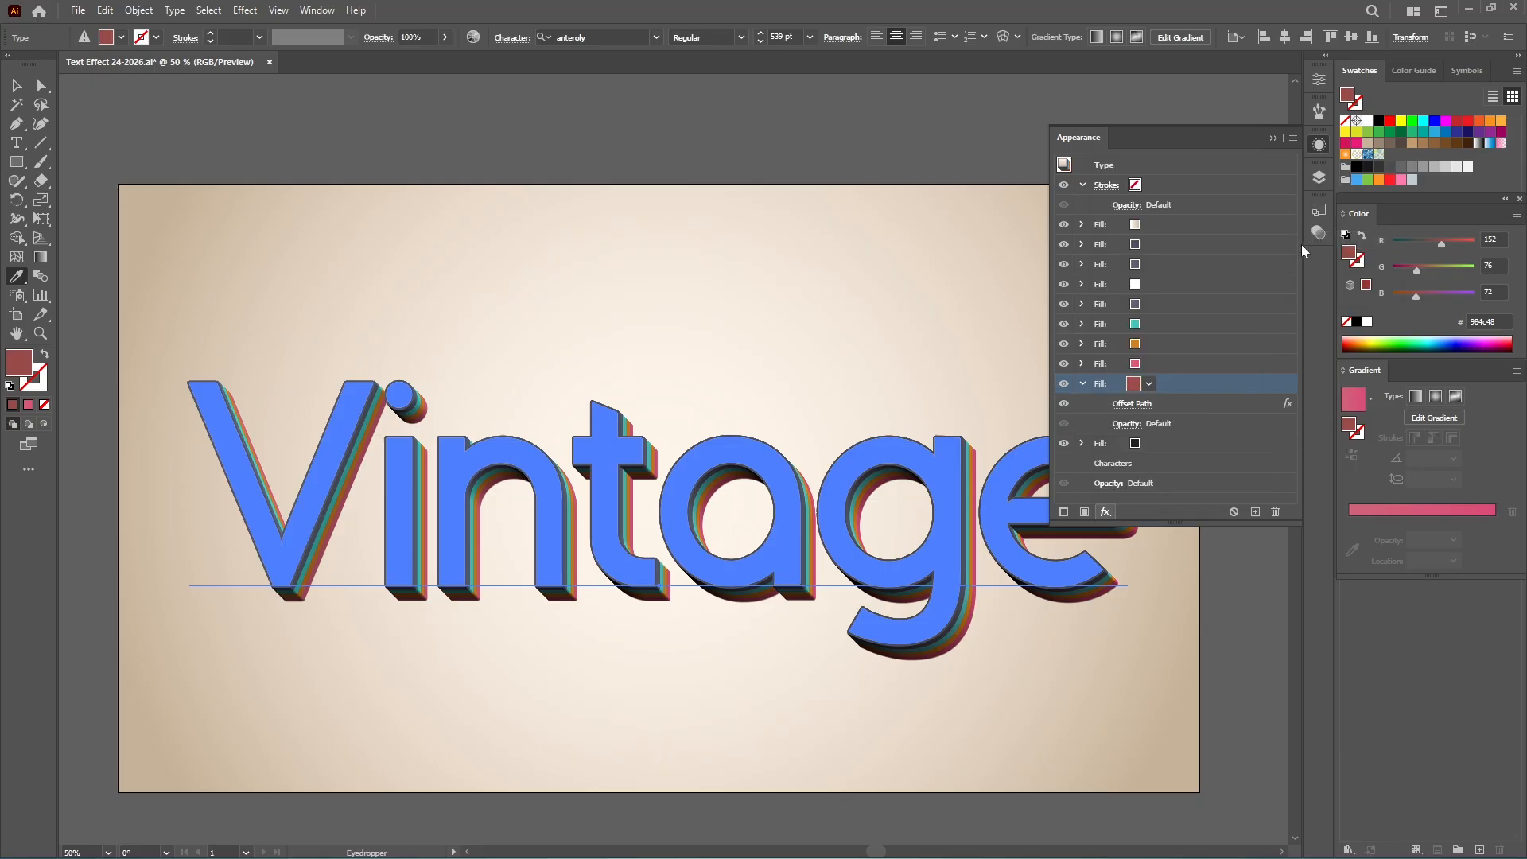
{"action": "left_click", "coordinate": [1145, 340]}
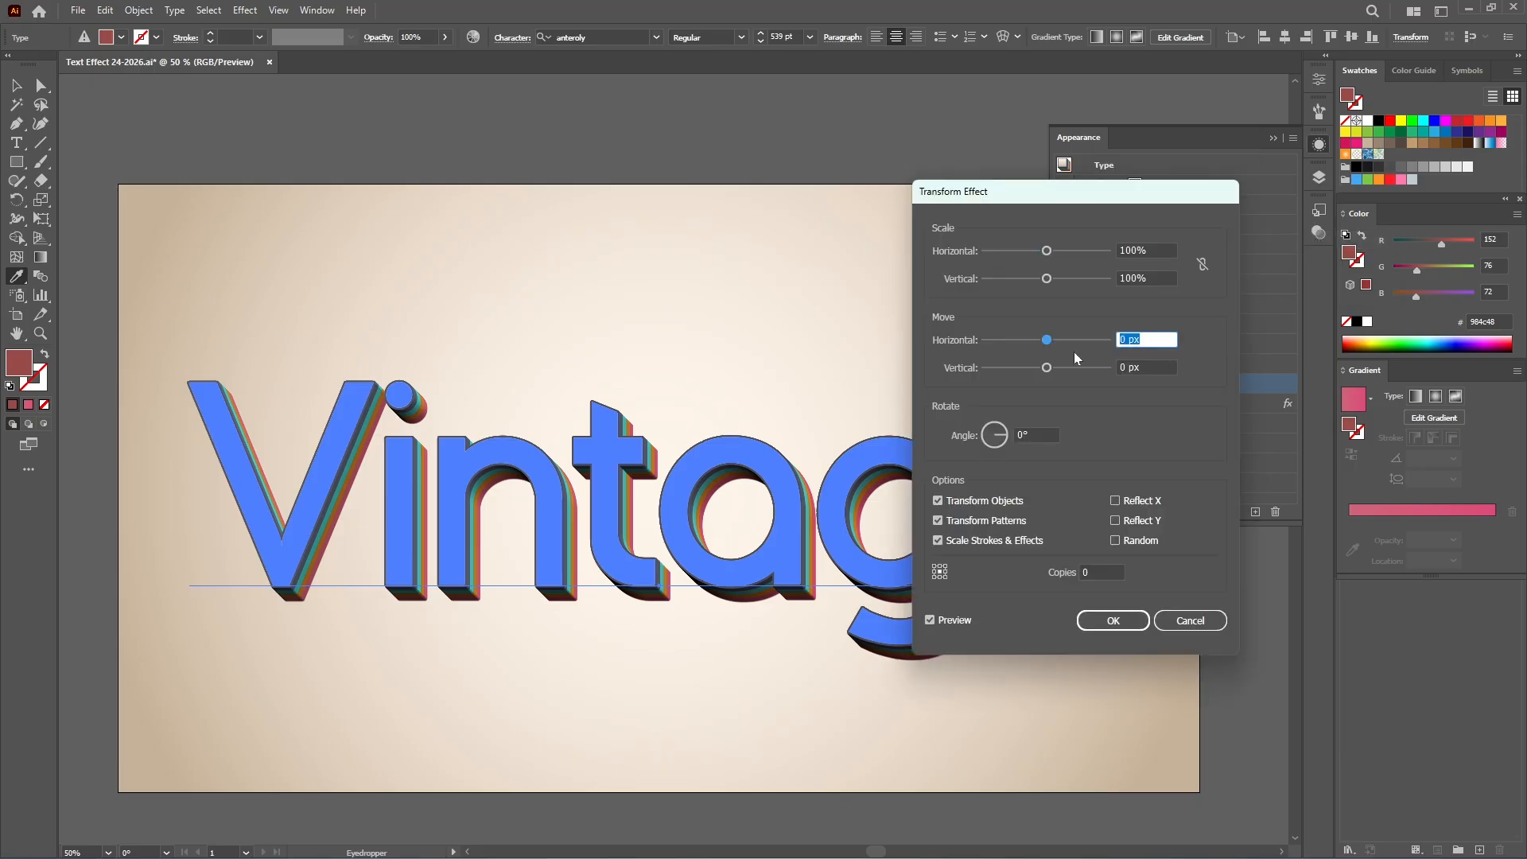
{"action": "type", "text": "28"}
{"action": "key", "text": "Tab"}
{"action": "type", "text": "28"}
{"action": "key", "text": "Tab"}
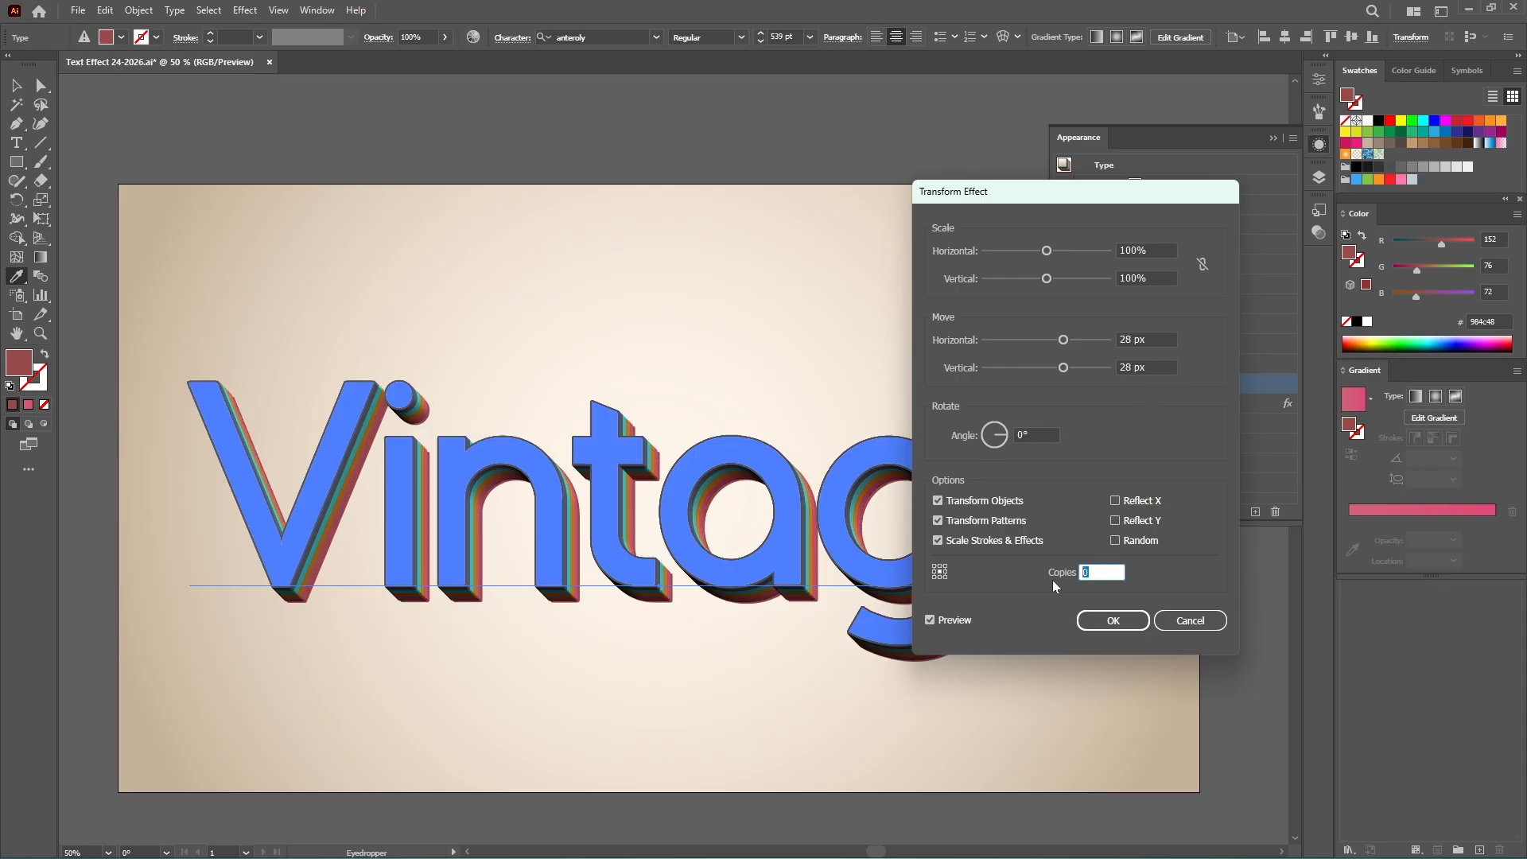
{"action": "left_click", "coordinate": [1113, 620]}
Step: Add a Gaussian Blur effect with a 12-pixel radius to the reddish-brown ninth fill
{"action": "left_click", "coordinate": [1164, 381]}
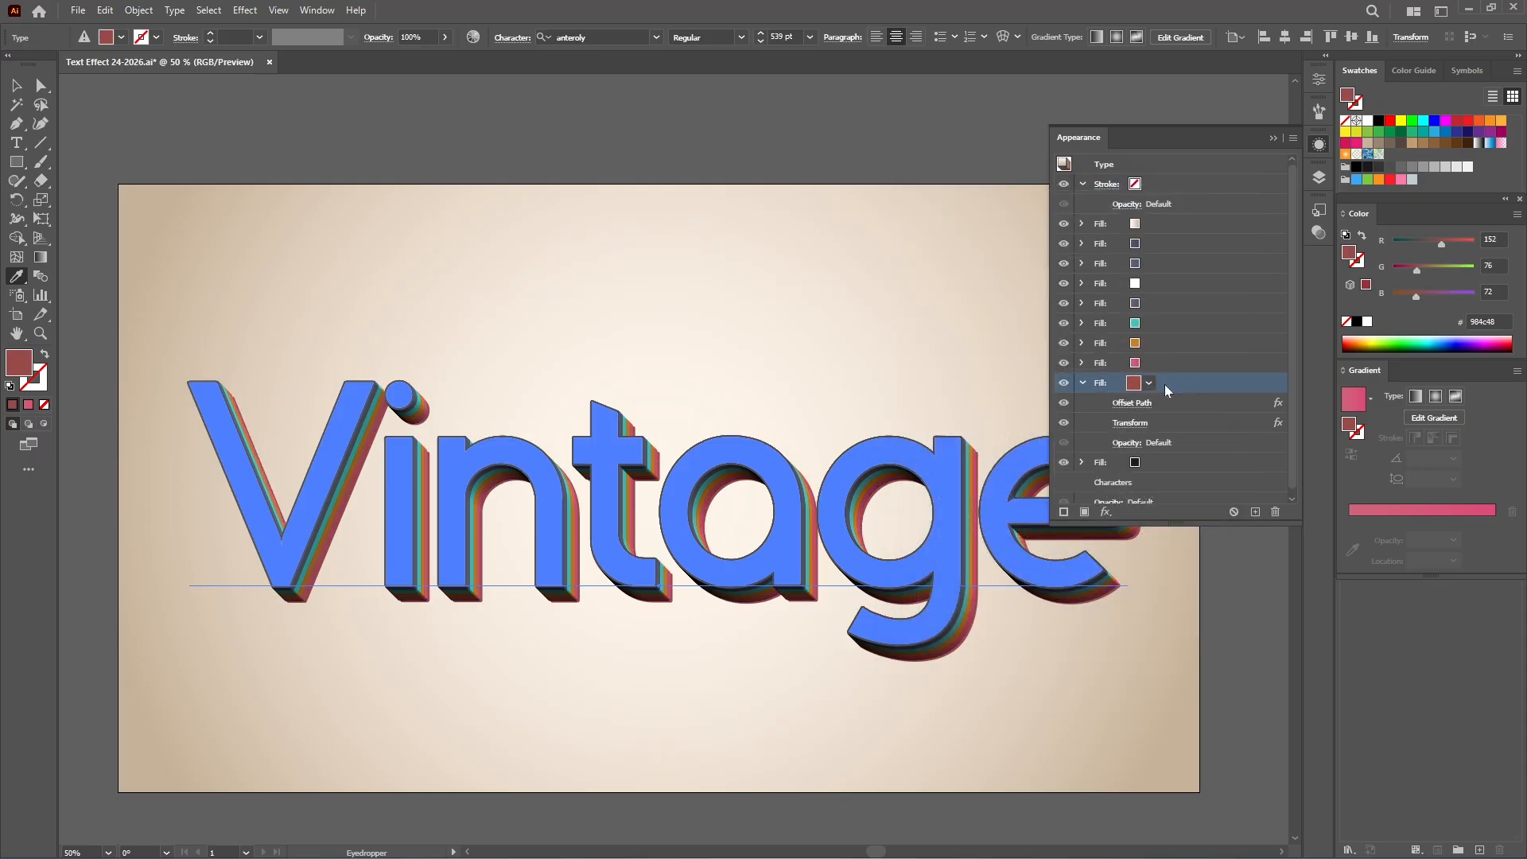
{"action": "left_click", "coordinate": [1104, 513]}
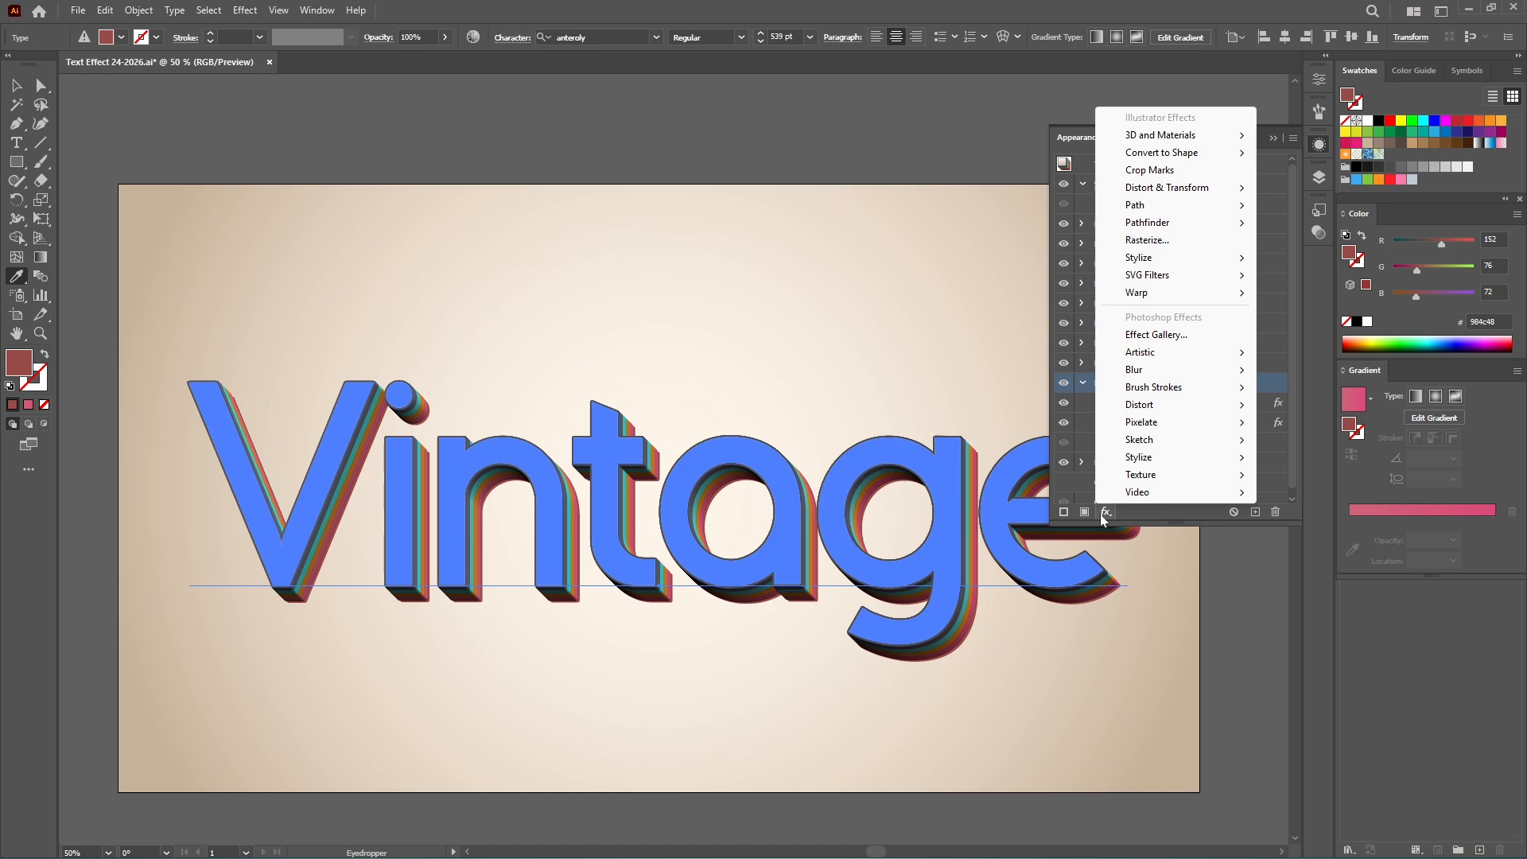
{"action": "mouse_move", "coordinate": [1176, 369]}
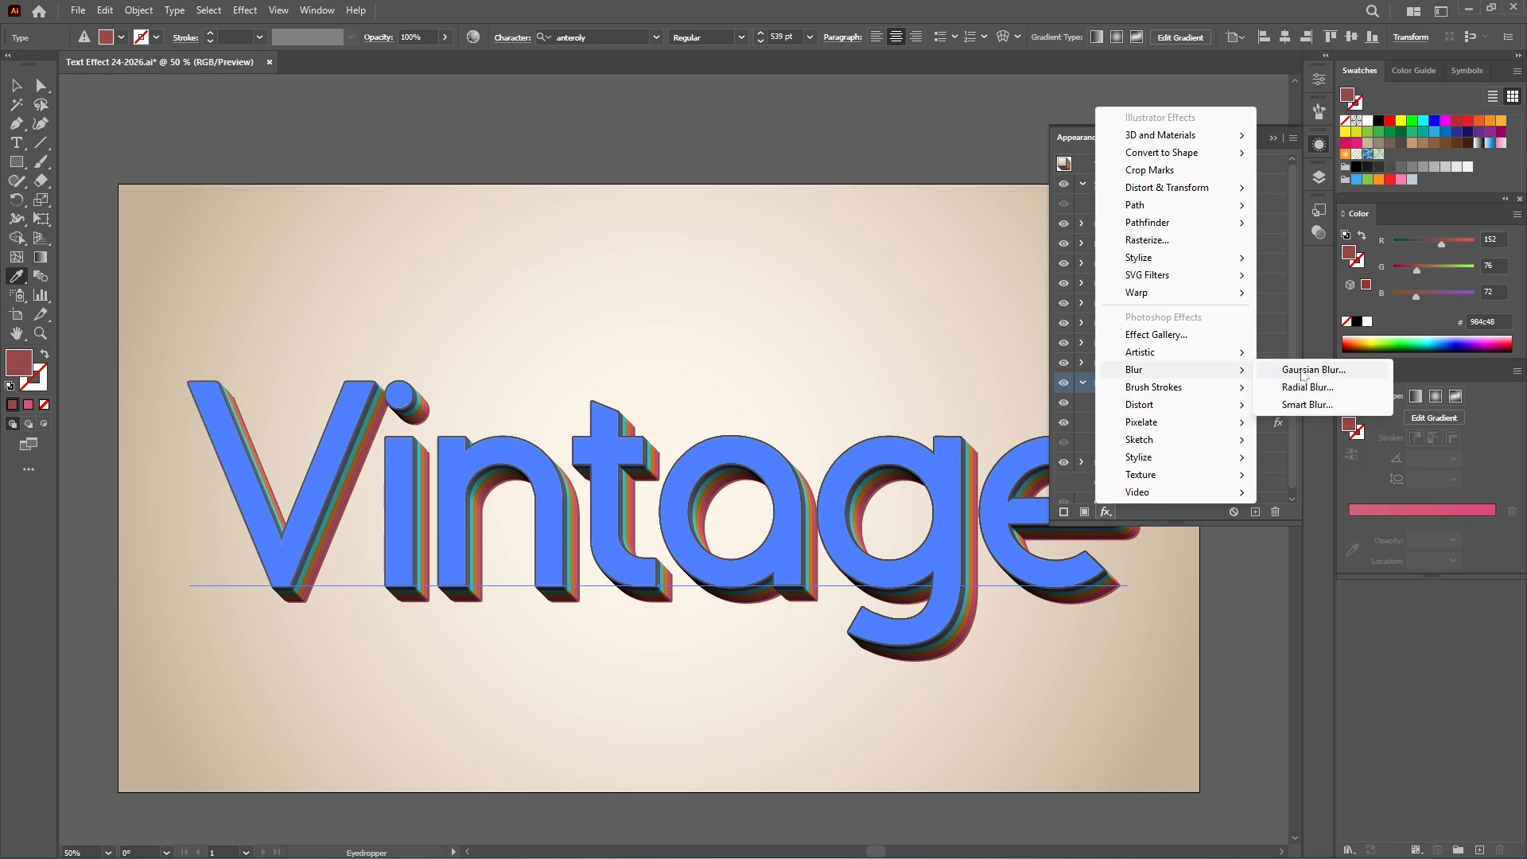
{"action": "left_click", "coordinate": [1311, 370]}
{"action": "double_click", "coordinate": [1136, 490]}
{"action": "type", "text": "12"}
{"action": "left_click", "coordinate": [1076, 526]}
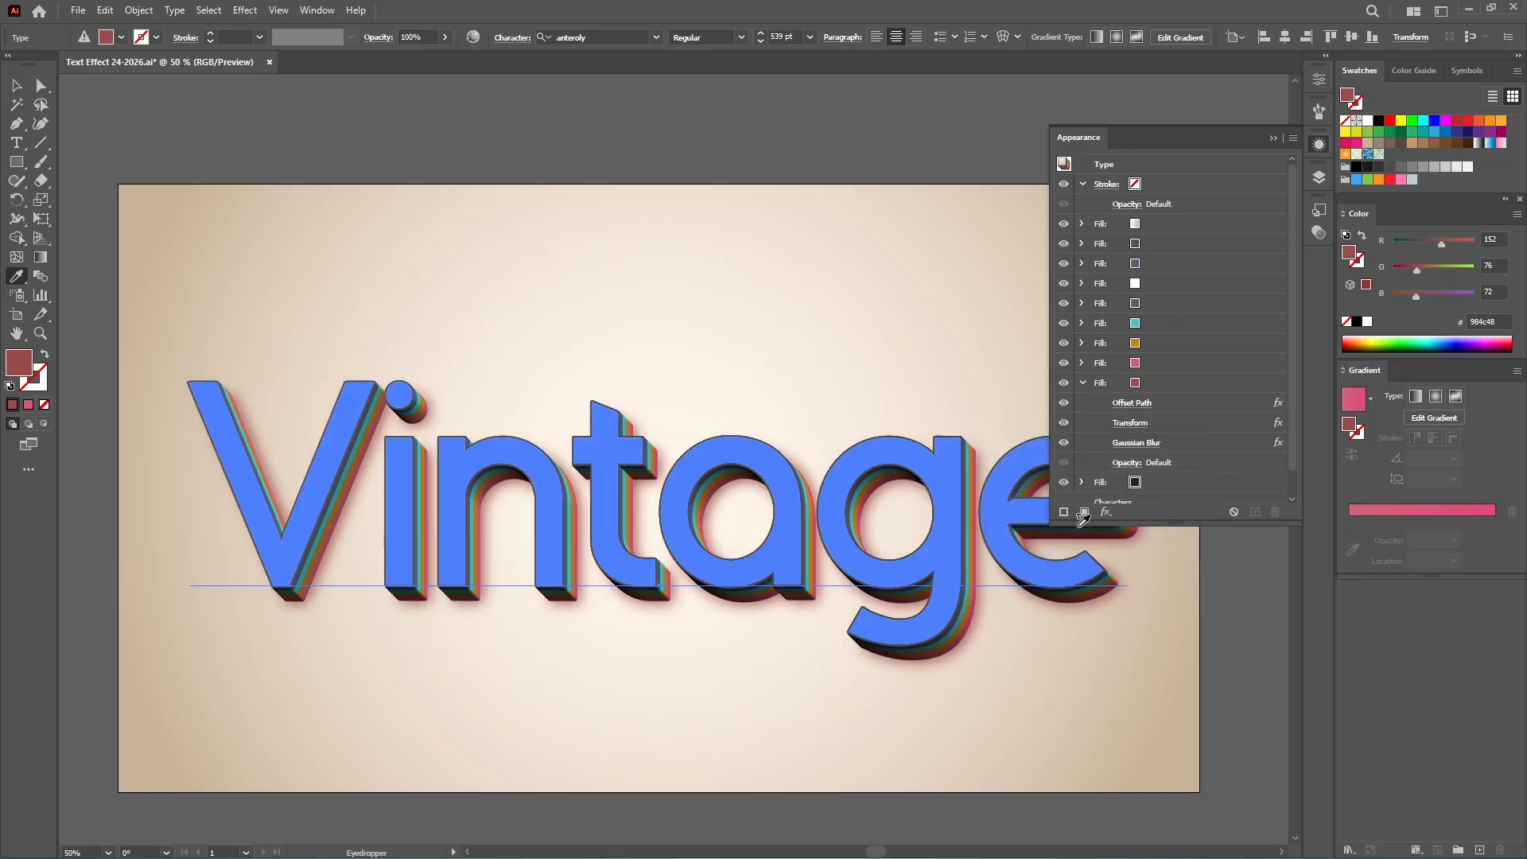
Step: Set the reddish-brown fill's blending mode to Multiply and its opacity to 50%
{"action": "left_click", "coordinate": [1126, 463]}
{"action": "left_click", "coordinate": [998, 493]}
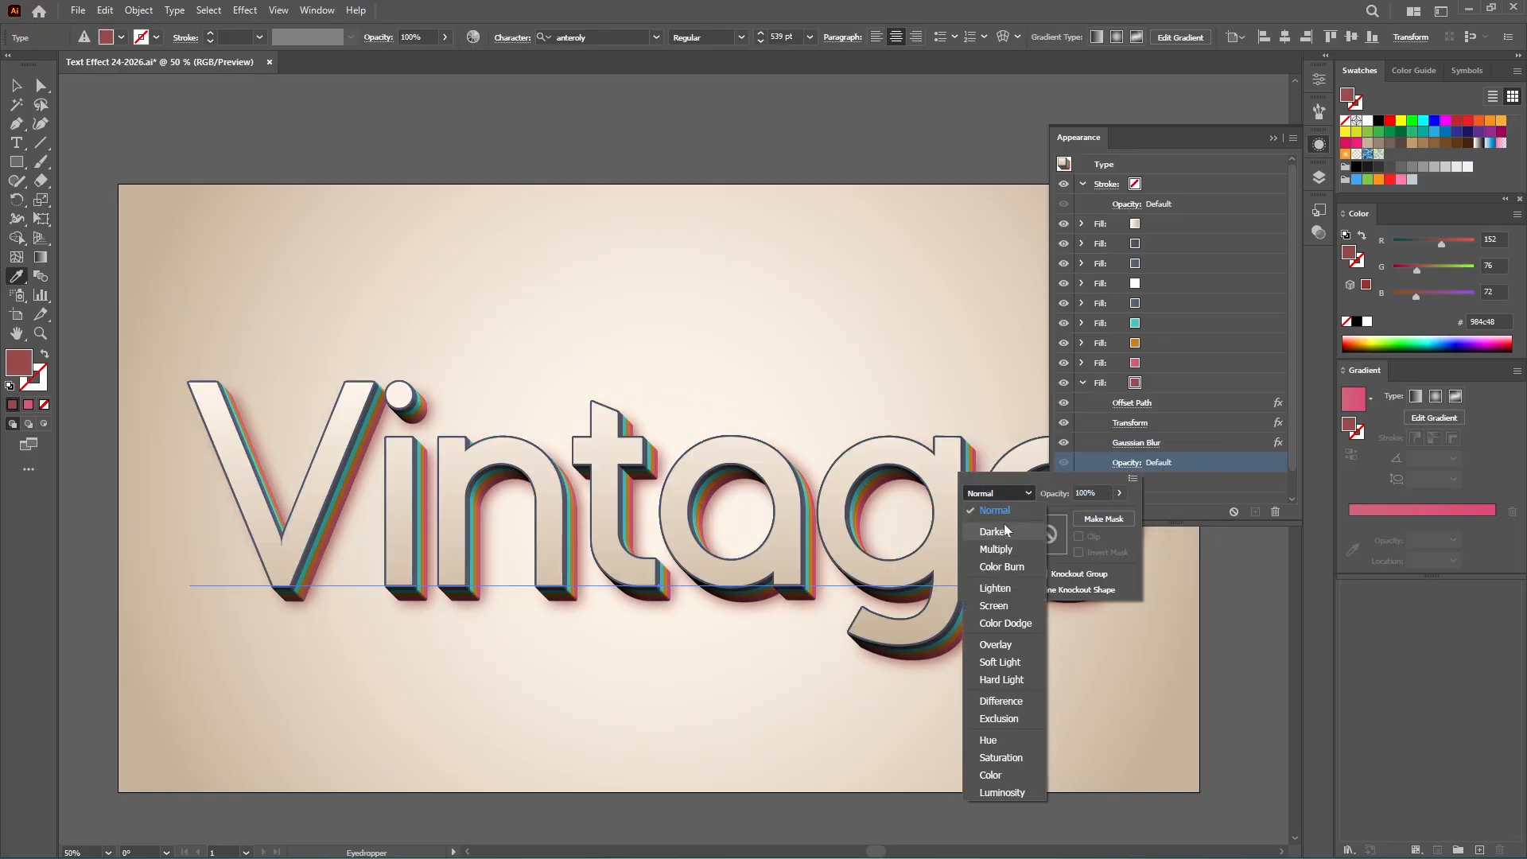
{"action": "left_click", "coordinate": [1005, 549]}
{"action": "left_click", "coordinate": [1102, 493]}
{"action": "type", "text": "50"}
{"action": "key", "text": "Return"}
Step: Recolour the tenth, bottommost fill to the solid beige #c7b299
{"action": "left_click", "coordinate": [1082, 383]}
{"action": "left_click", "coordinate": [1081, 403]}
{"action": "left_click", "coordinate": [1137, 406]}
{"action": "left_click", "coordinate": [1434, 142]}
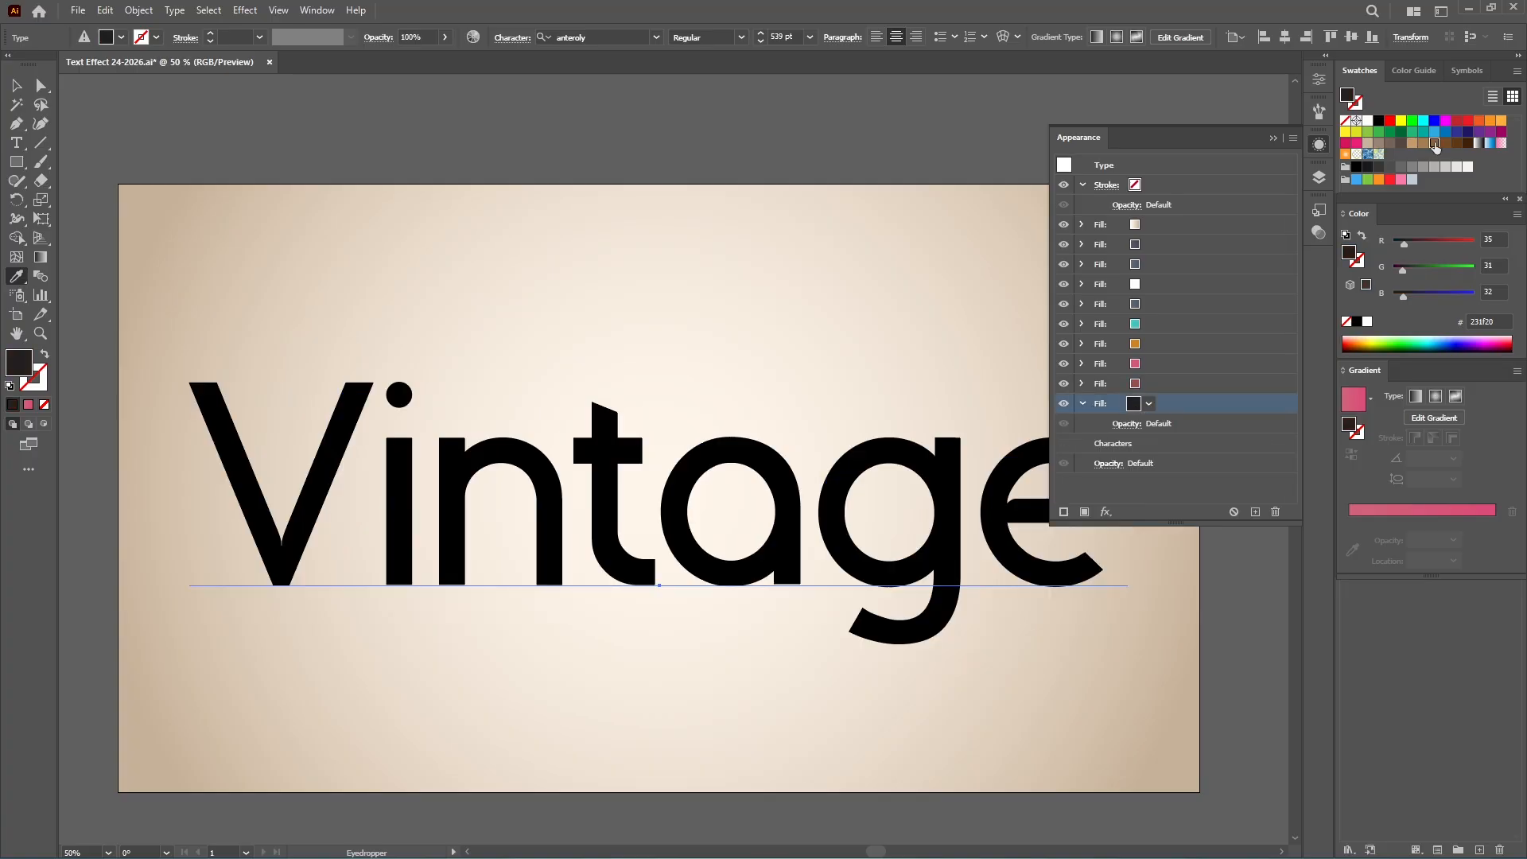
Step: Add an Offset Path effect of 3 px with Round joins to the beige tenth fill
{"action": "left_click", "coordinate": [1105, 511]}
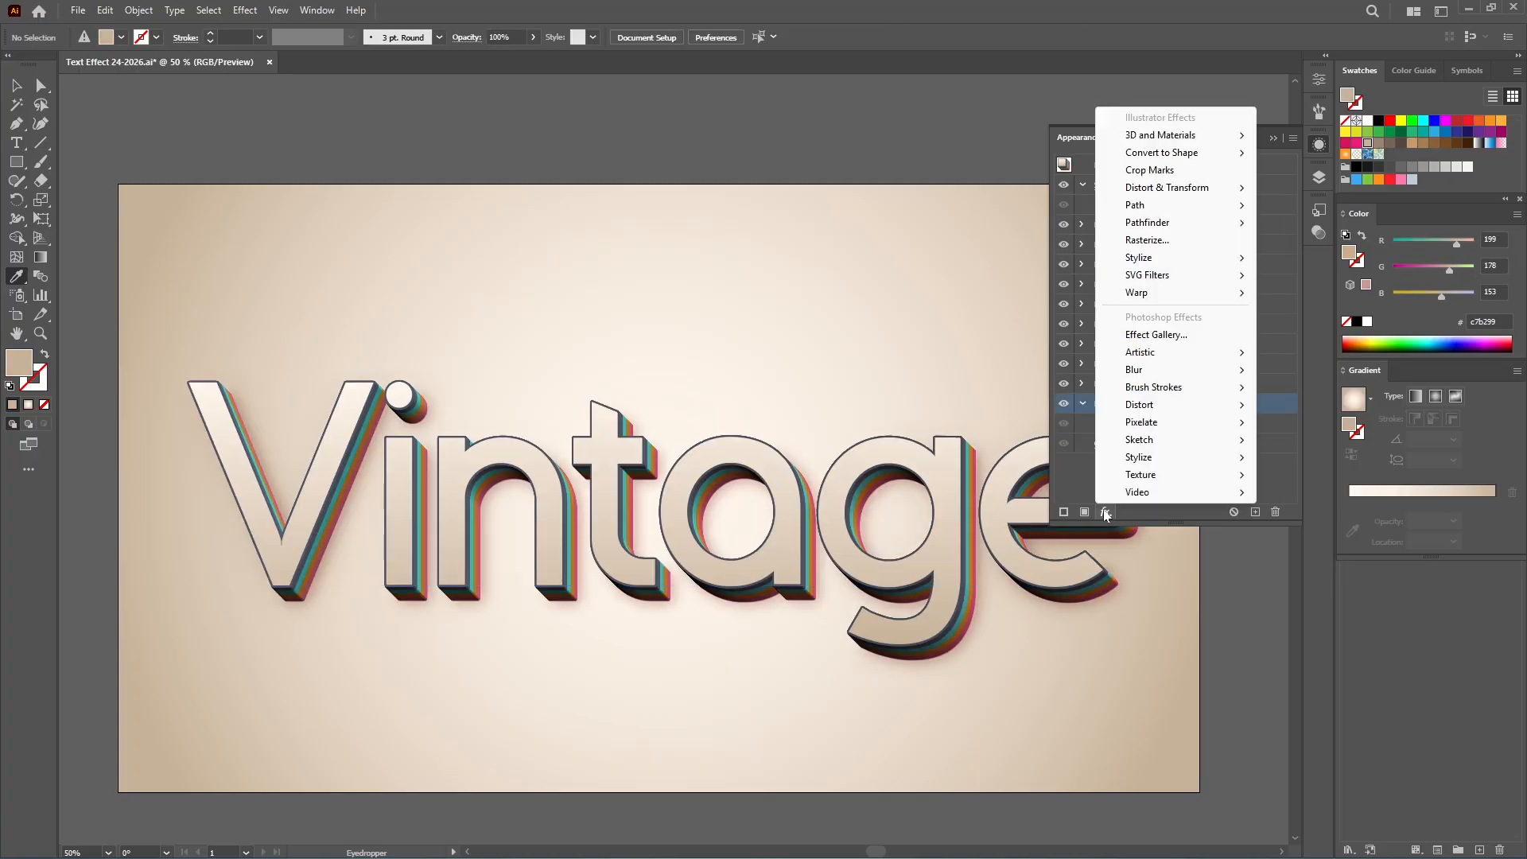
{"action": "mouse_move", "coordinate": [1151, 210]}
{"action": "left_click", "coordinate": [1299, 205]}
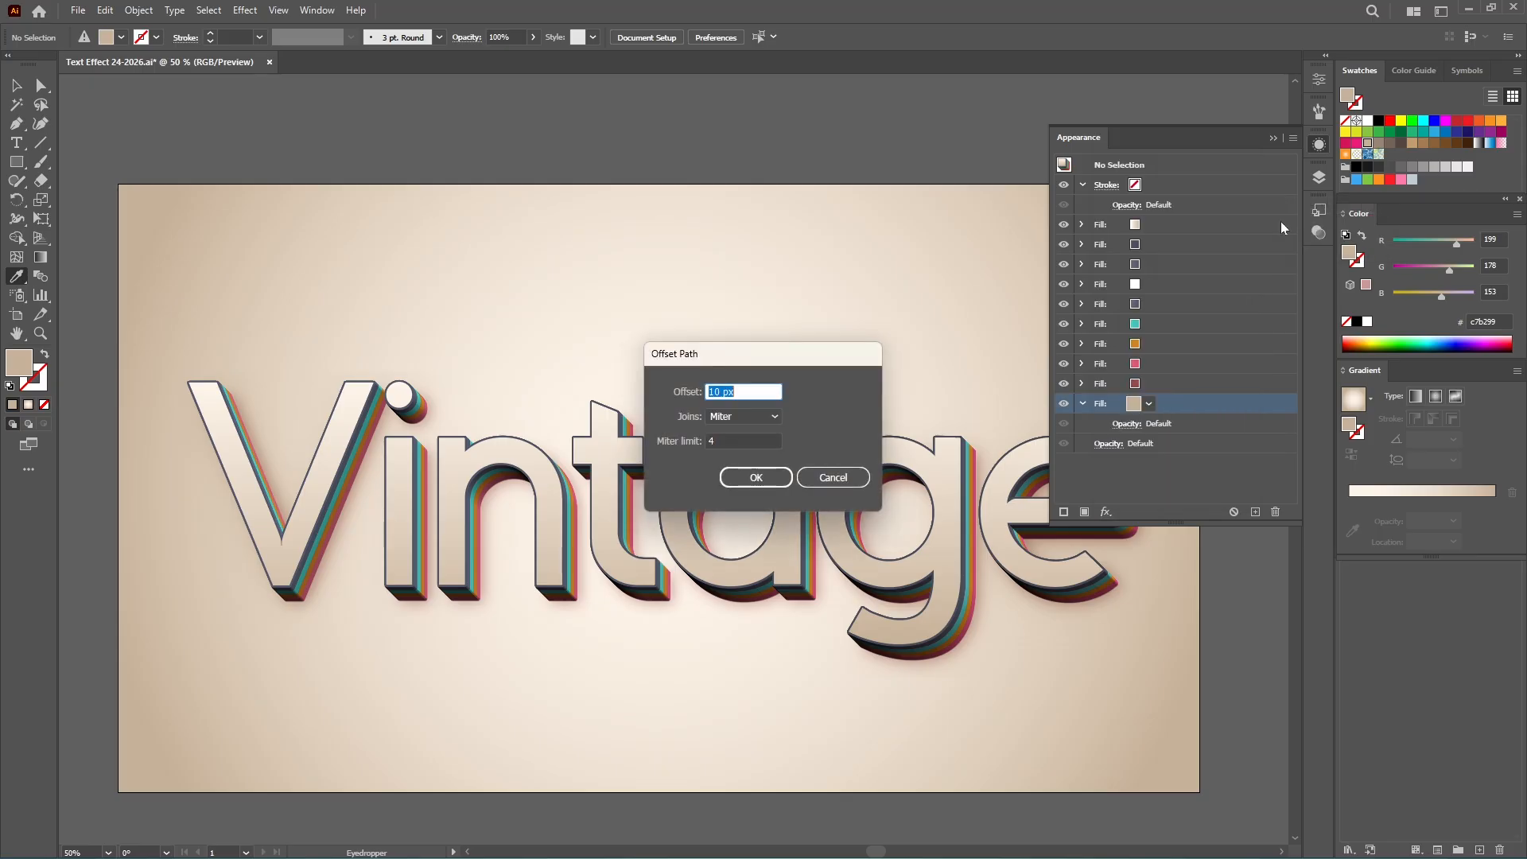
{"action": "type", "text": "5"}
{"action": "left_click", "coordinate": [757, 416]}
{"action": "left_click", "coordinate": [740, 452]}
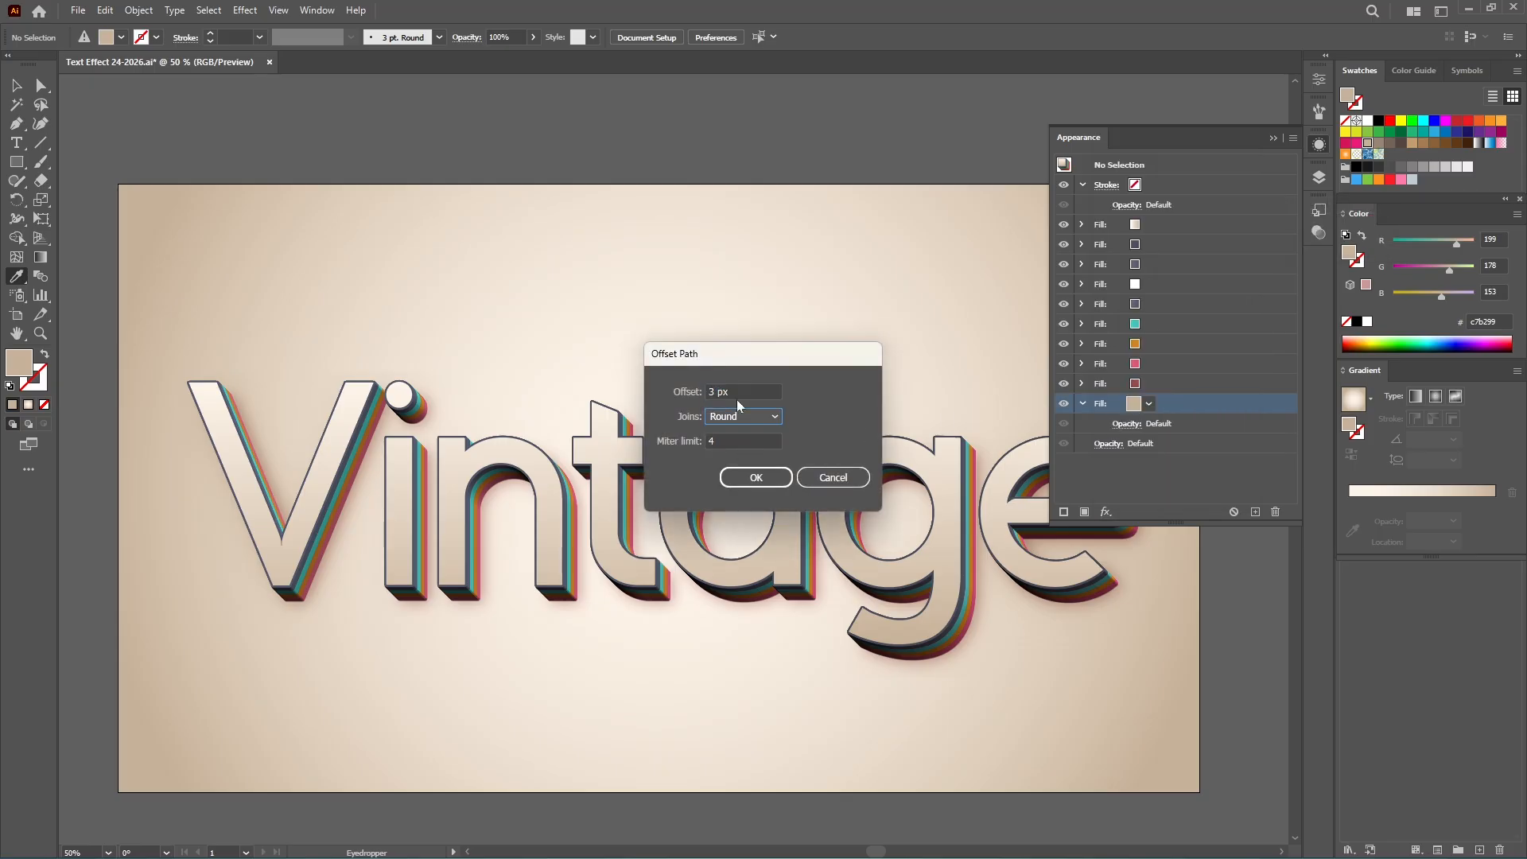
{"action": "left_click", "coordinate": [749, 477]}
Step: Add a Transform effect to the beige tenth fill with 28 px horizontal and vertical moves
{"action": "left_click", "coordinate": [1106, 511]}
{"action": "mouse_move", "coordinate": [1185, 196]}
{"action": "left_click", "coordinate": [1306, 240]}
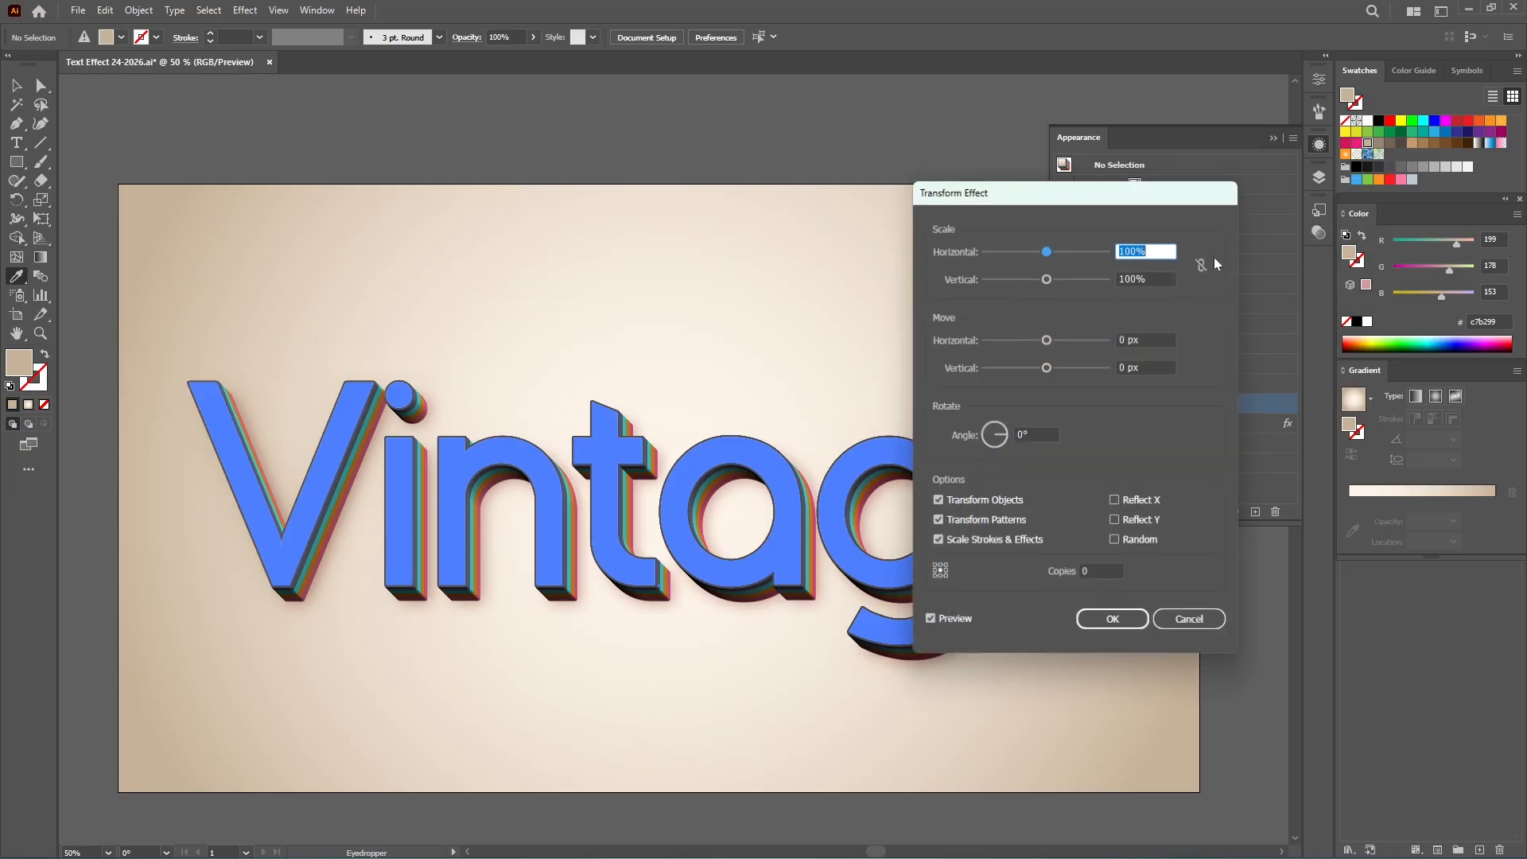
{"action": "left_click", "coordinate": [1144, 339]}
{"action": "type", "text": "28"}
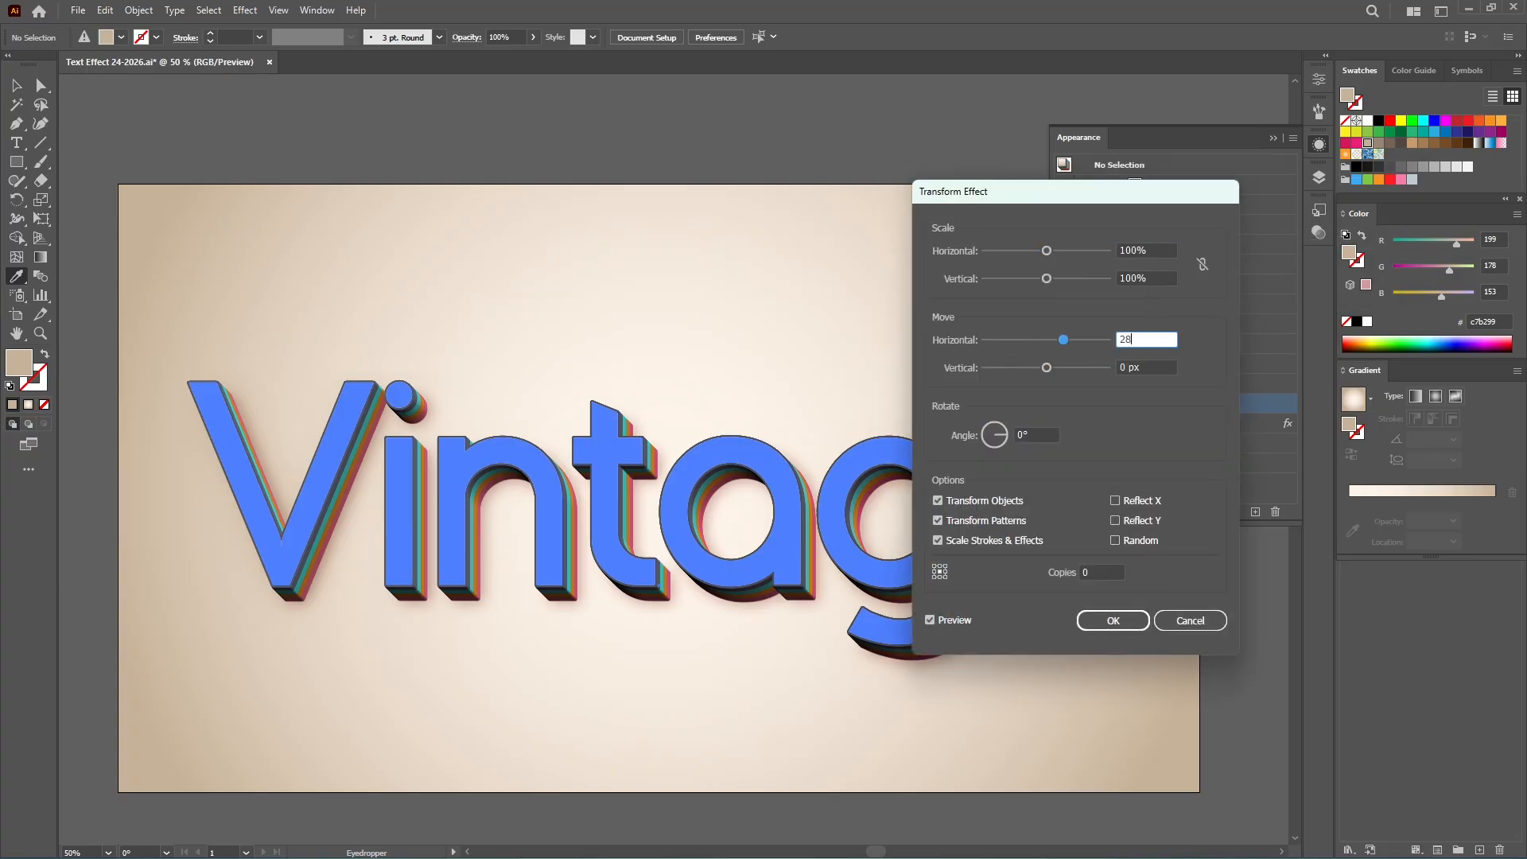
{"action": "key", "text": "Tab"}
{"action": "type", "text": "28"}
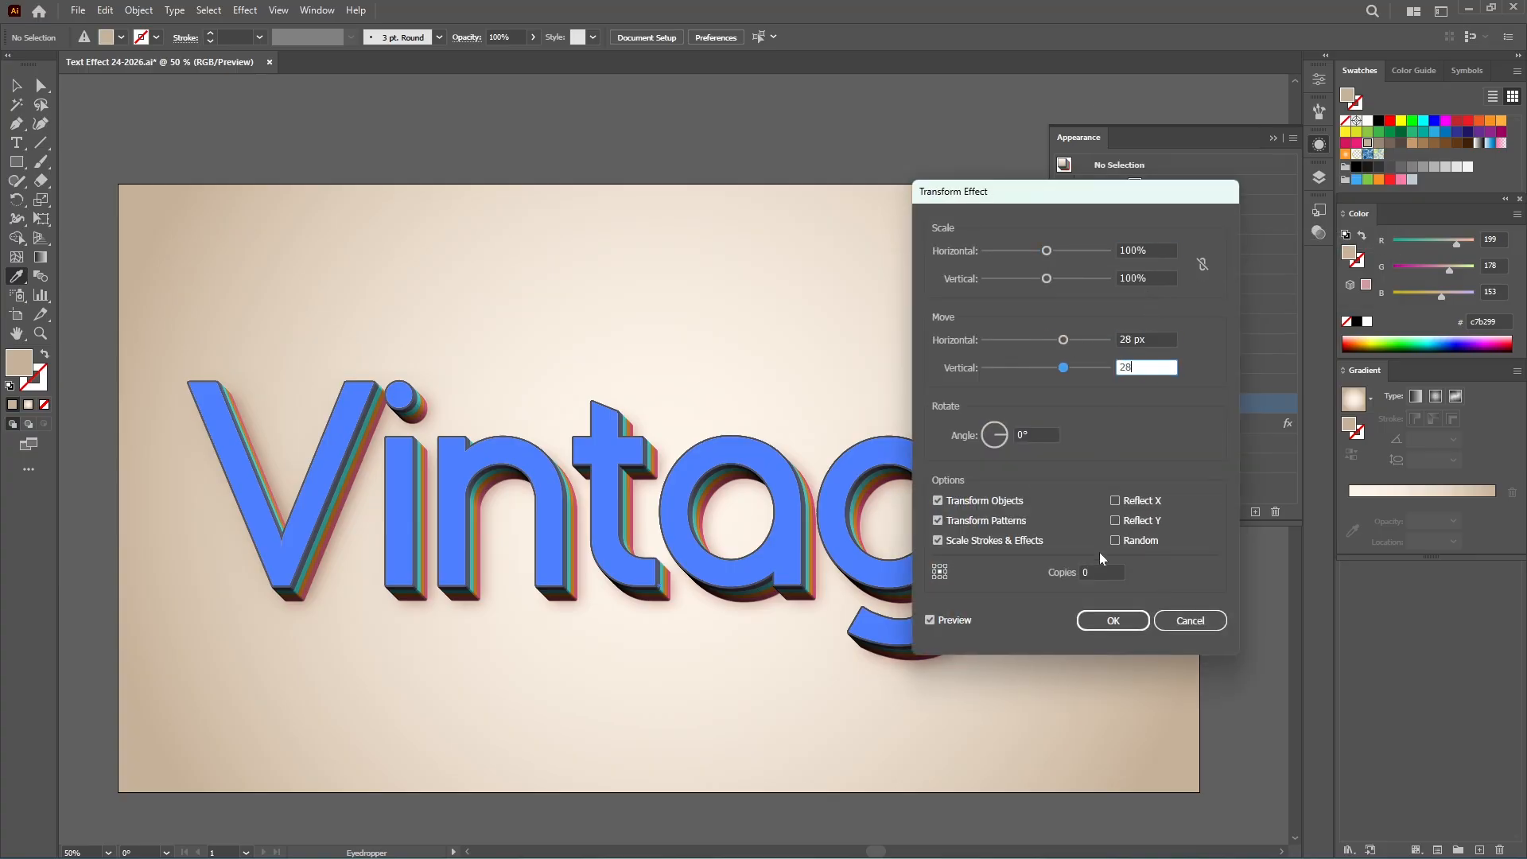
{"action": "left_click", "coordinate": [1113, 620]}
Step: Add a Gaussian Blur effect with a 45-pixel radius to the beige tenth fill
{"action": "left_click", "coordinate": [1105, 512]}
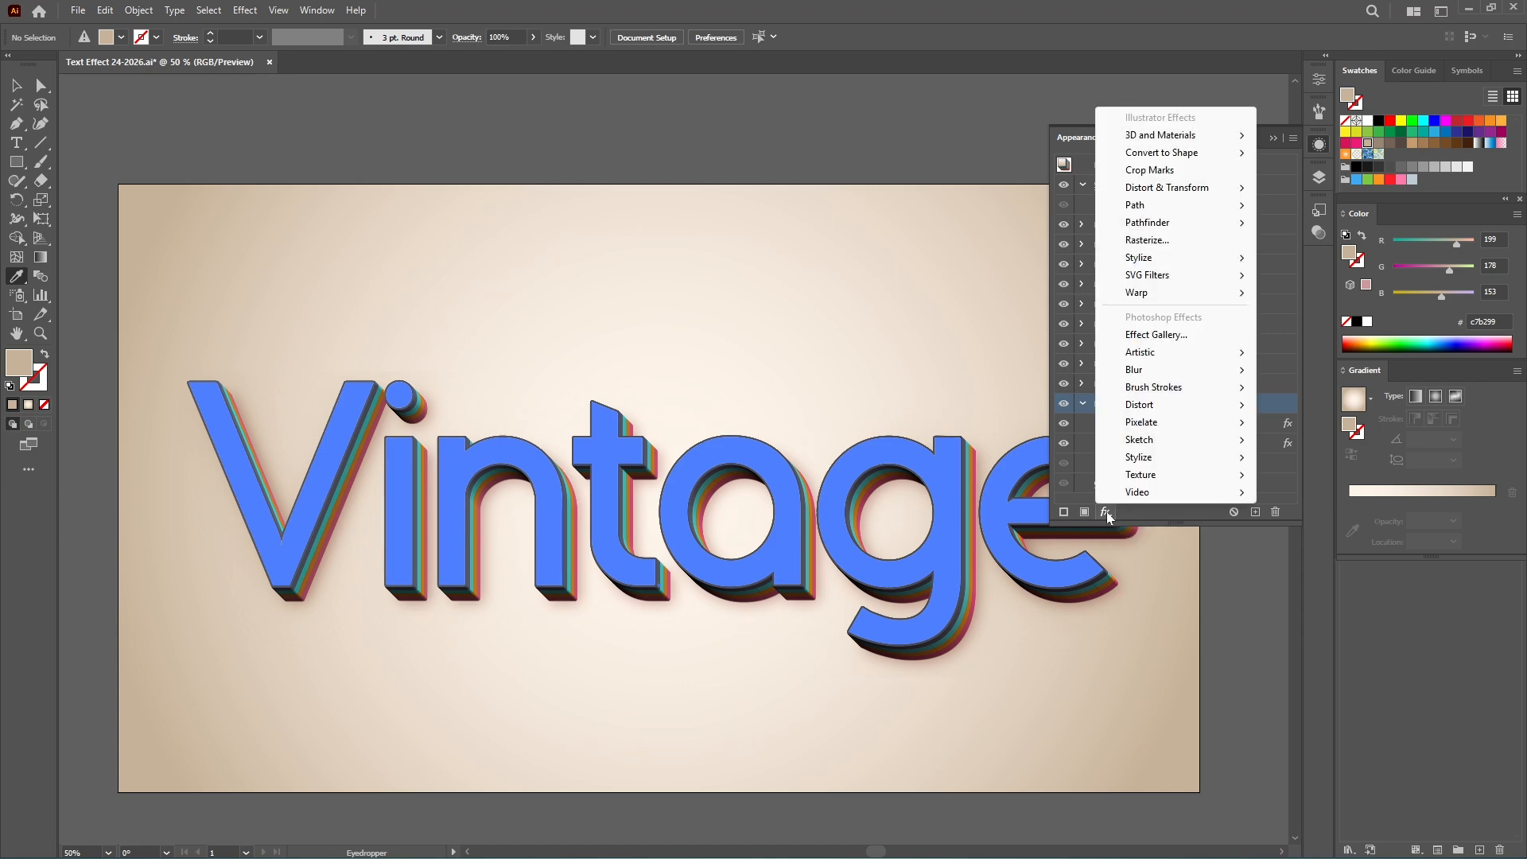
{"action": "mouse_move", "coordinate": [1232, 372]}
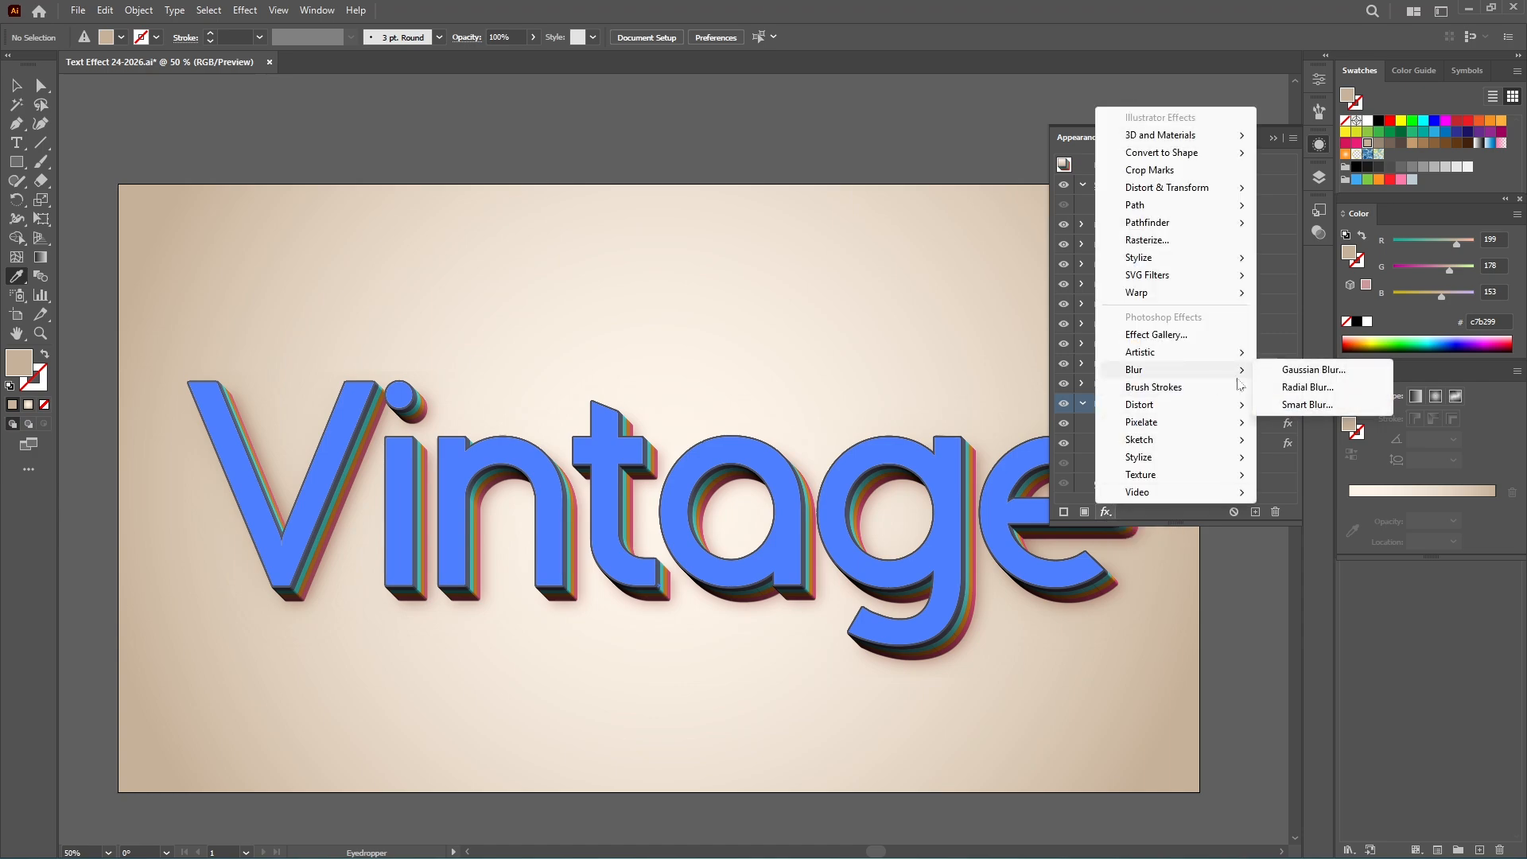
{"action": "left_click", "coordinate": [1292, 368]}
{"action": "double_click", "coordinate": [1122, 488]}
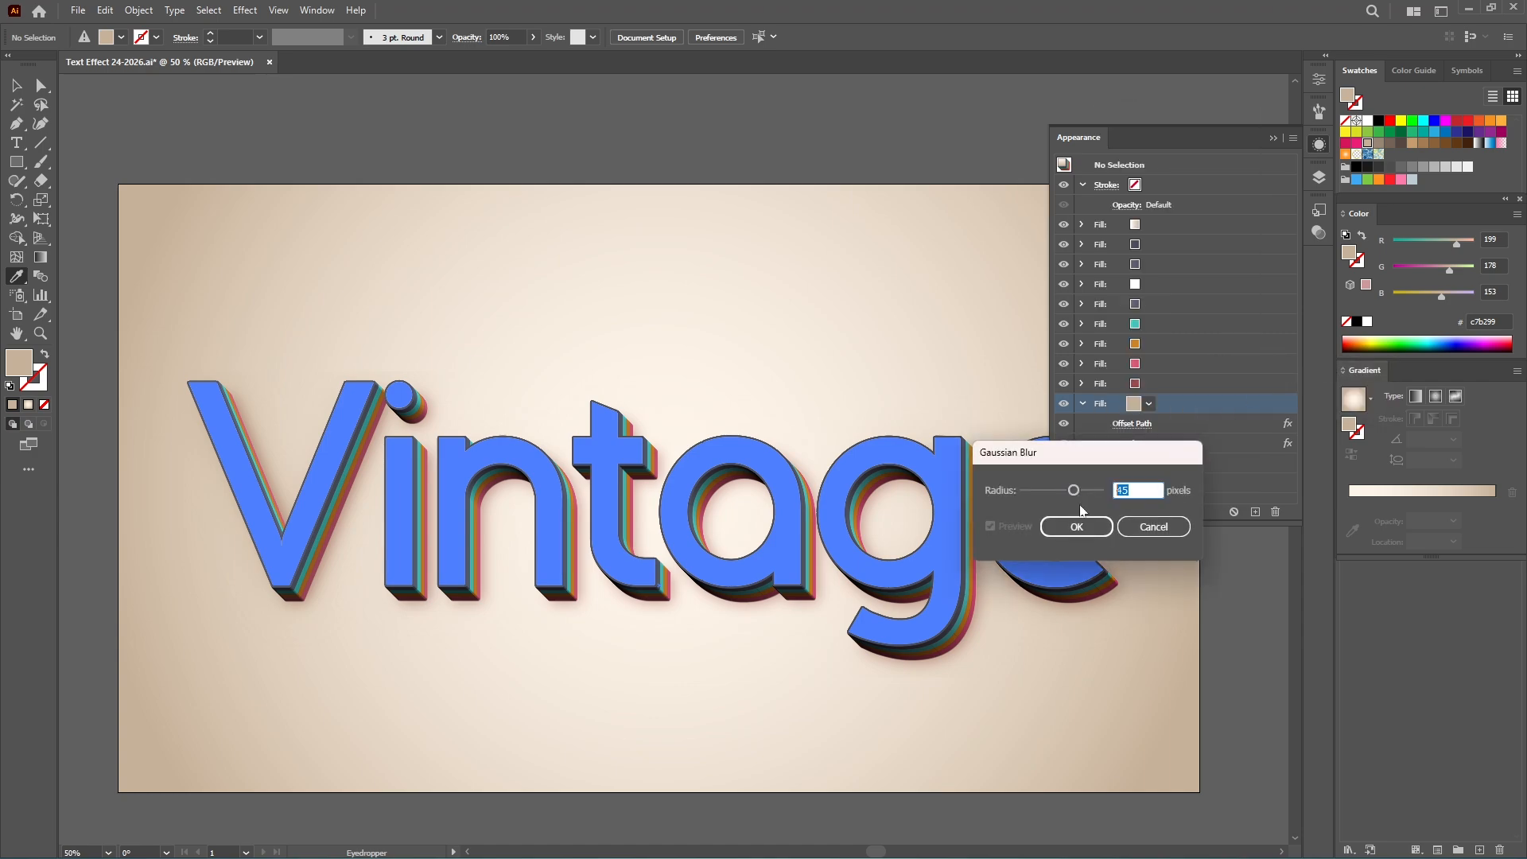
{"action": "left_click", "coordinate": [1075, 526]}
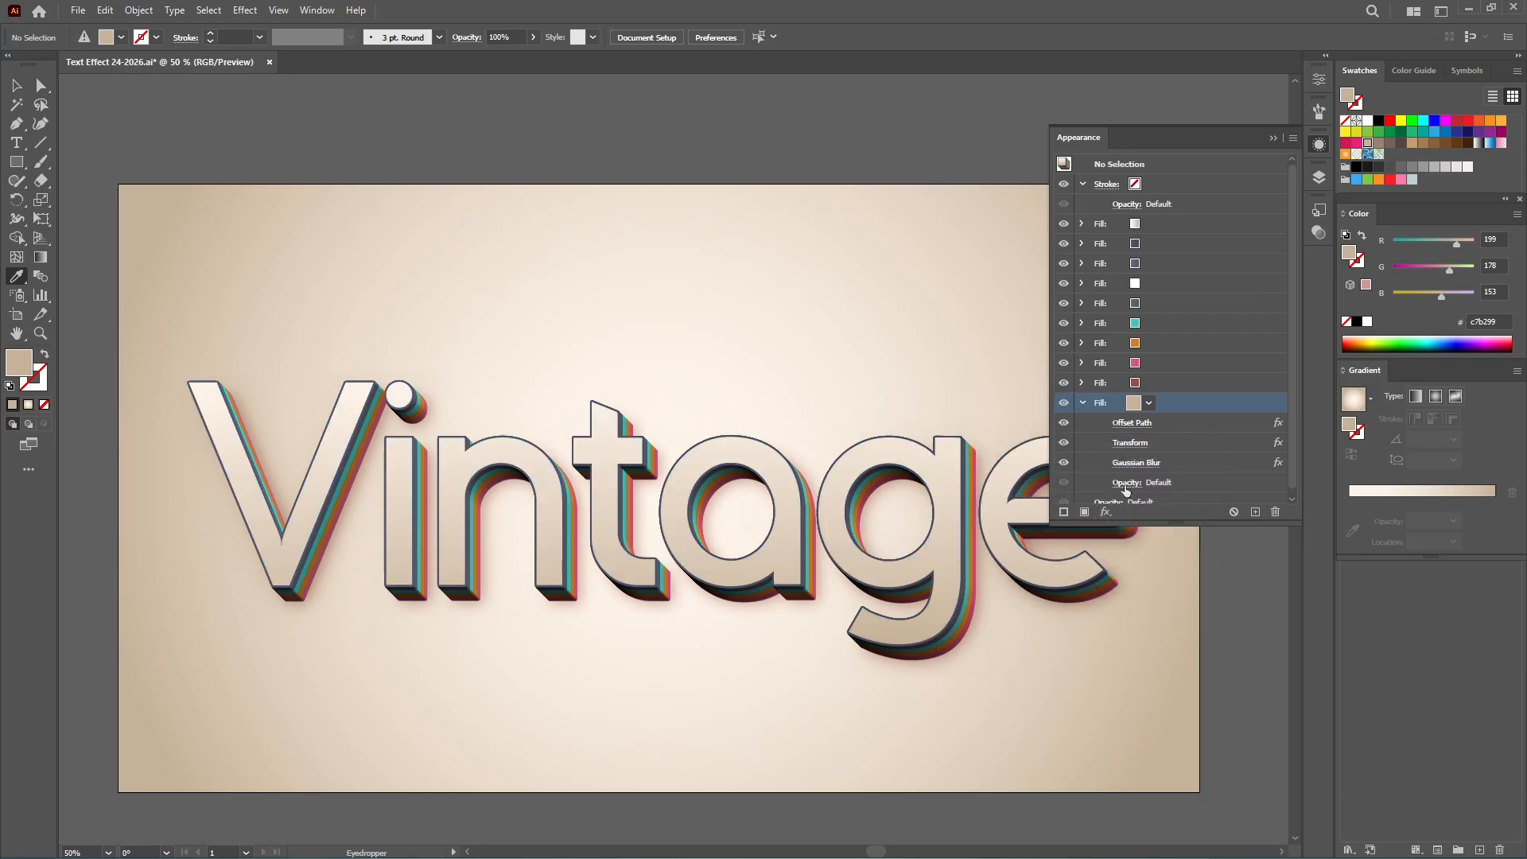
Step: Set the beige tenth fill's blending mode to Multiply and its opacity to 75%
{"action": "left_click", "coordinate": [1125, 483]}
{"action": "left_click", "coordinate": [1027, 513]}
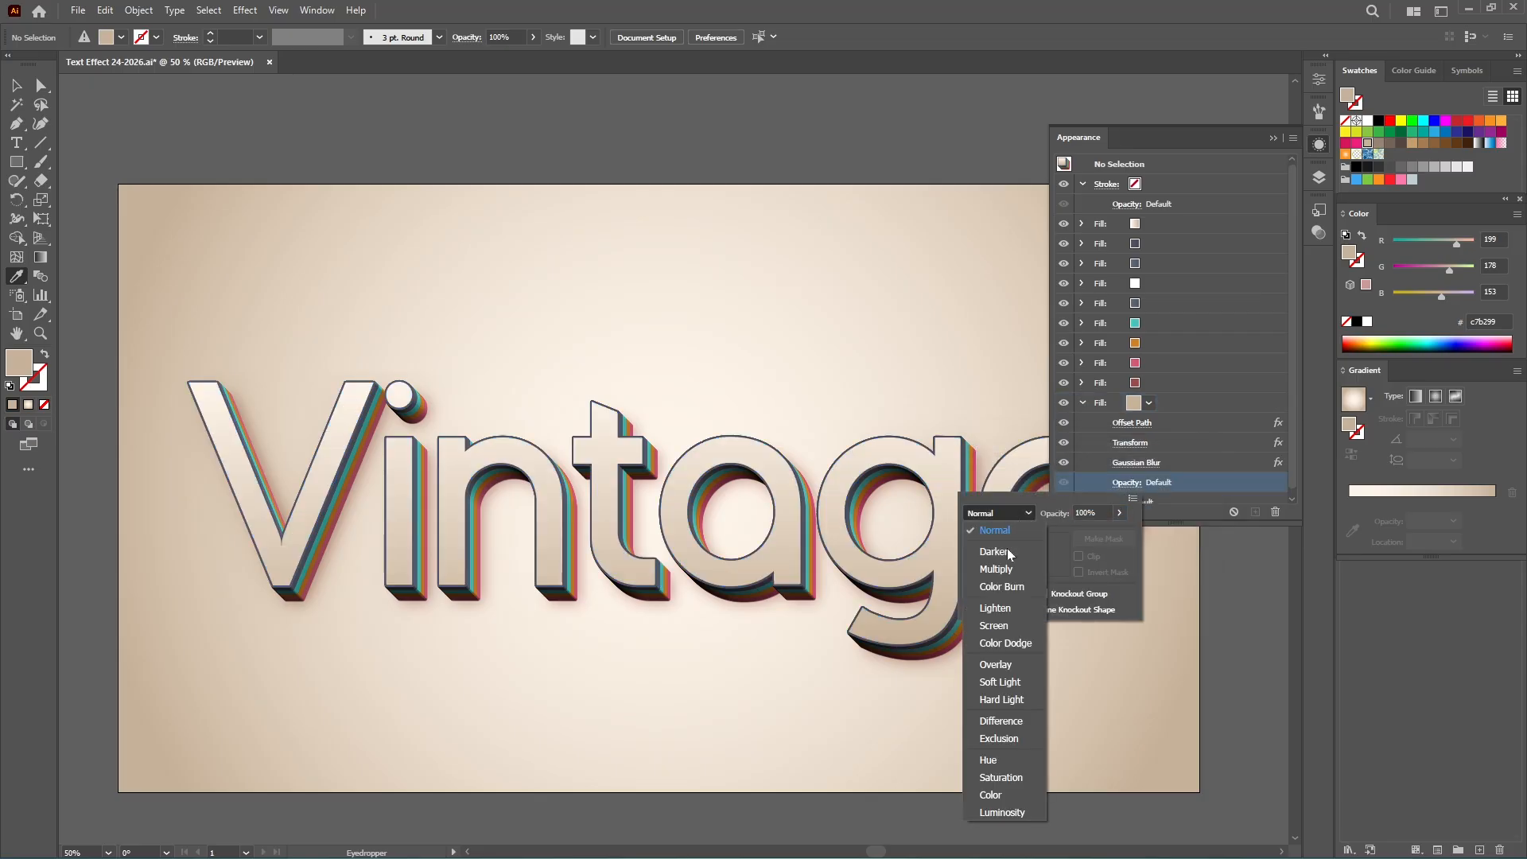
{"action": "left_click", "coordinate": [1004, 569]}
{"action": "type", "text": "75"}
{"action": "left_click", "coordinate": [1175, 506]}
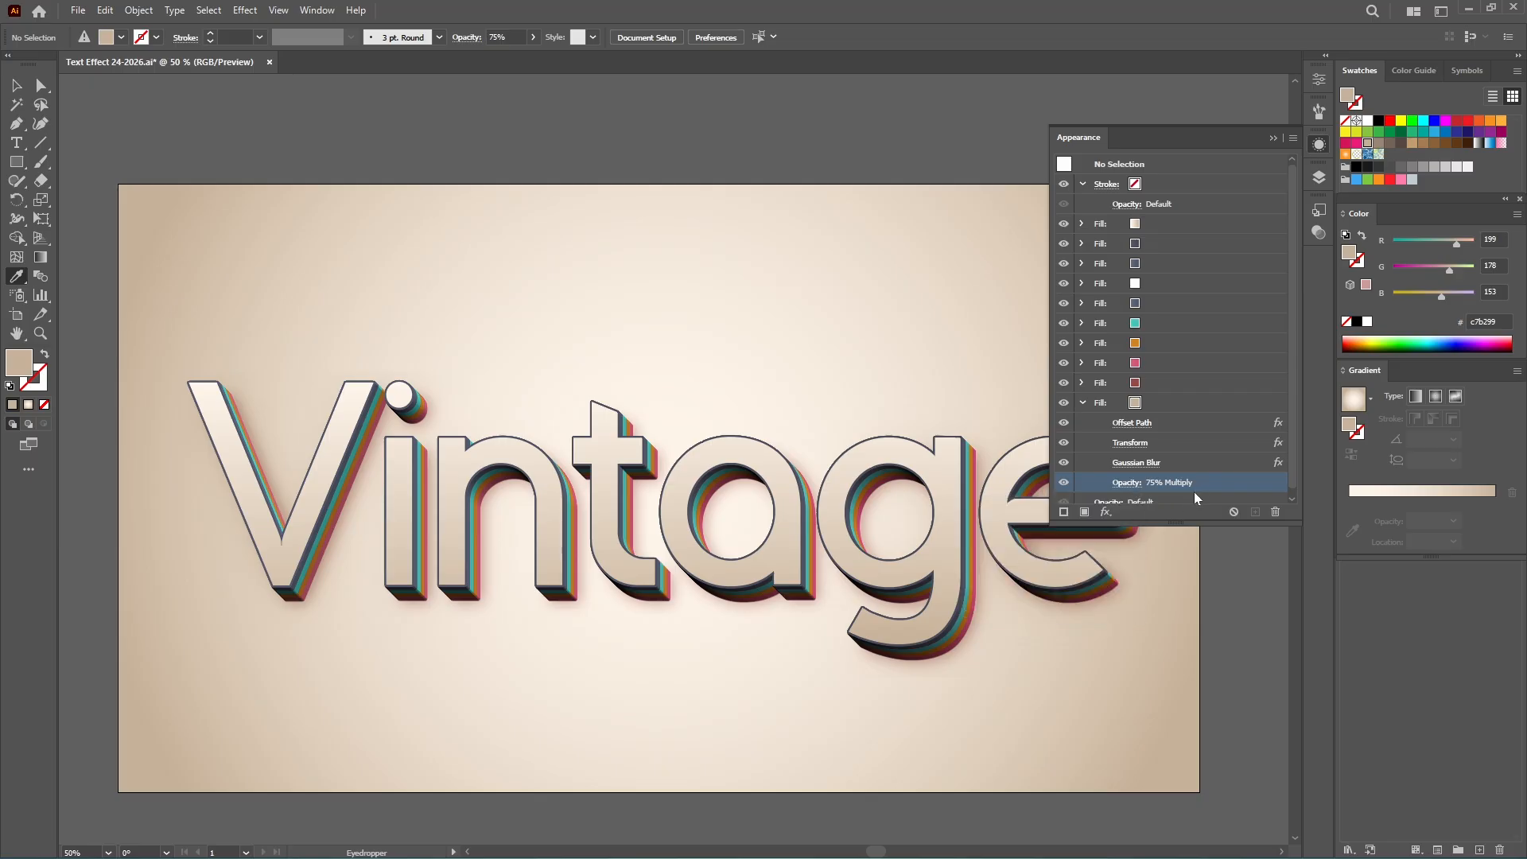
Step: Recolour the tenth, bottommost fill to the brown swatch R=153 G=134 B=117 and collapse the appearance settings
{"action": "left_click", "coordinate": [1135, 402]}
{"action": "left_click", "coordinate": [1135, 395]}
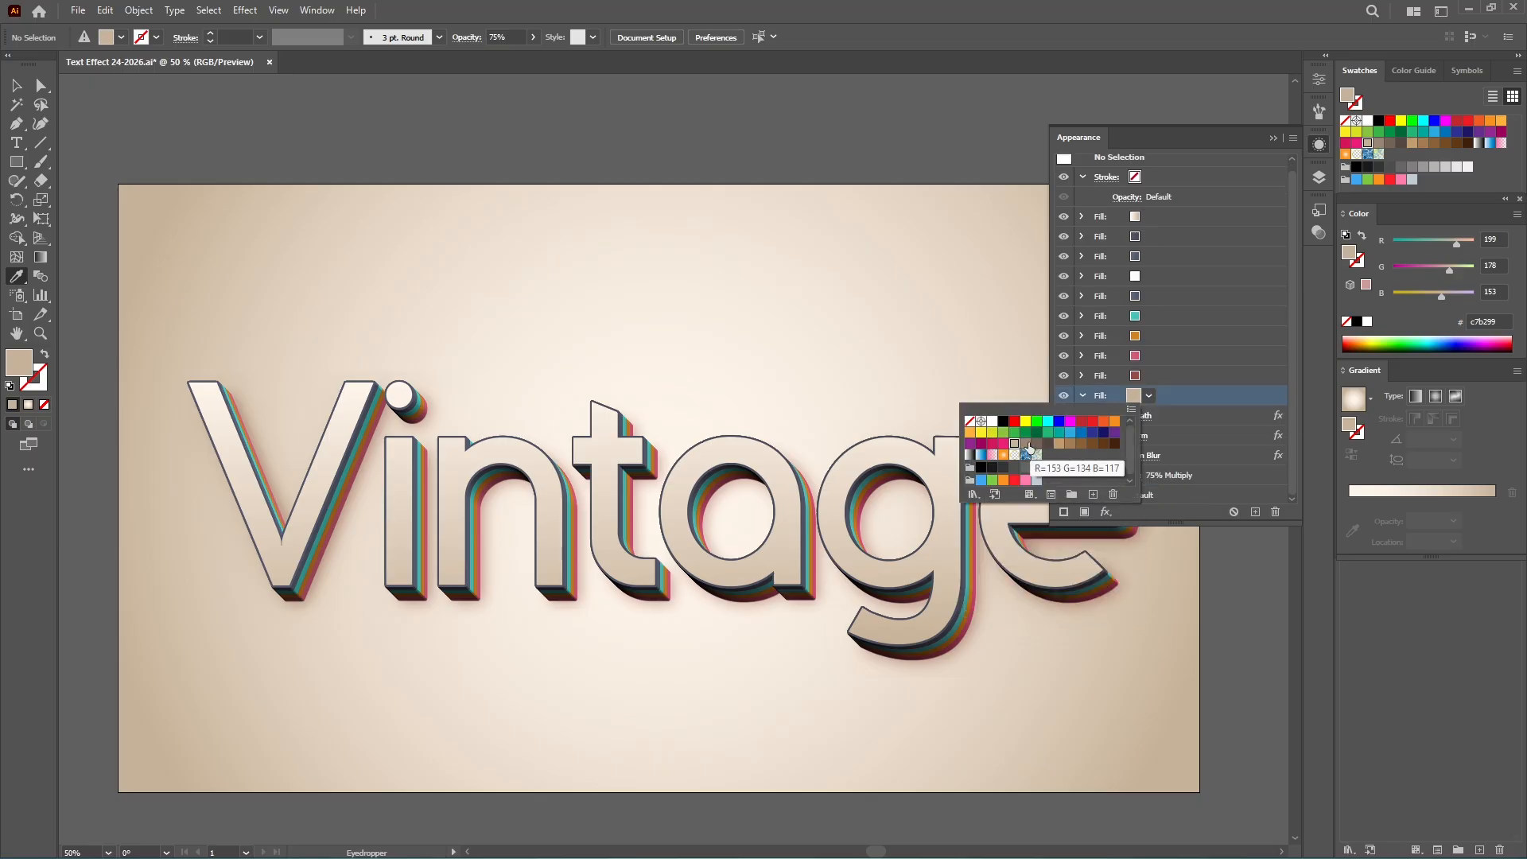
{"action": "left_click", "coordinate": [1027, 445]}
{"action": "left_click", "coordinate": [1274, 137]}
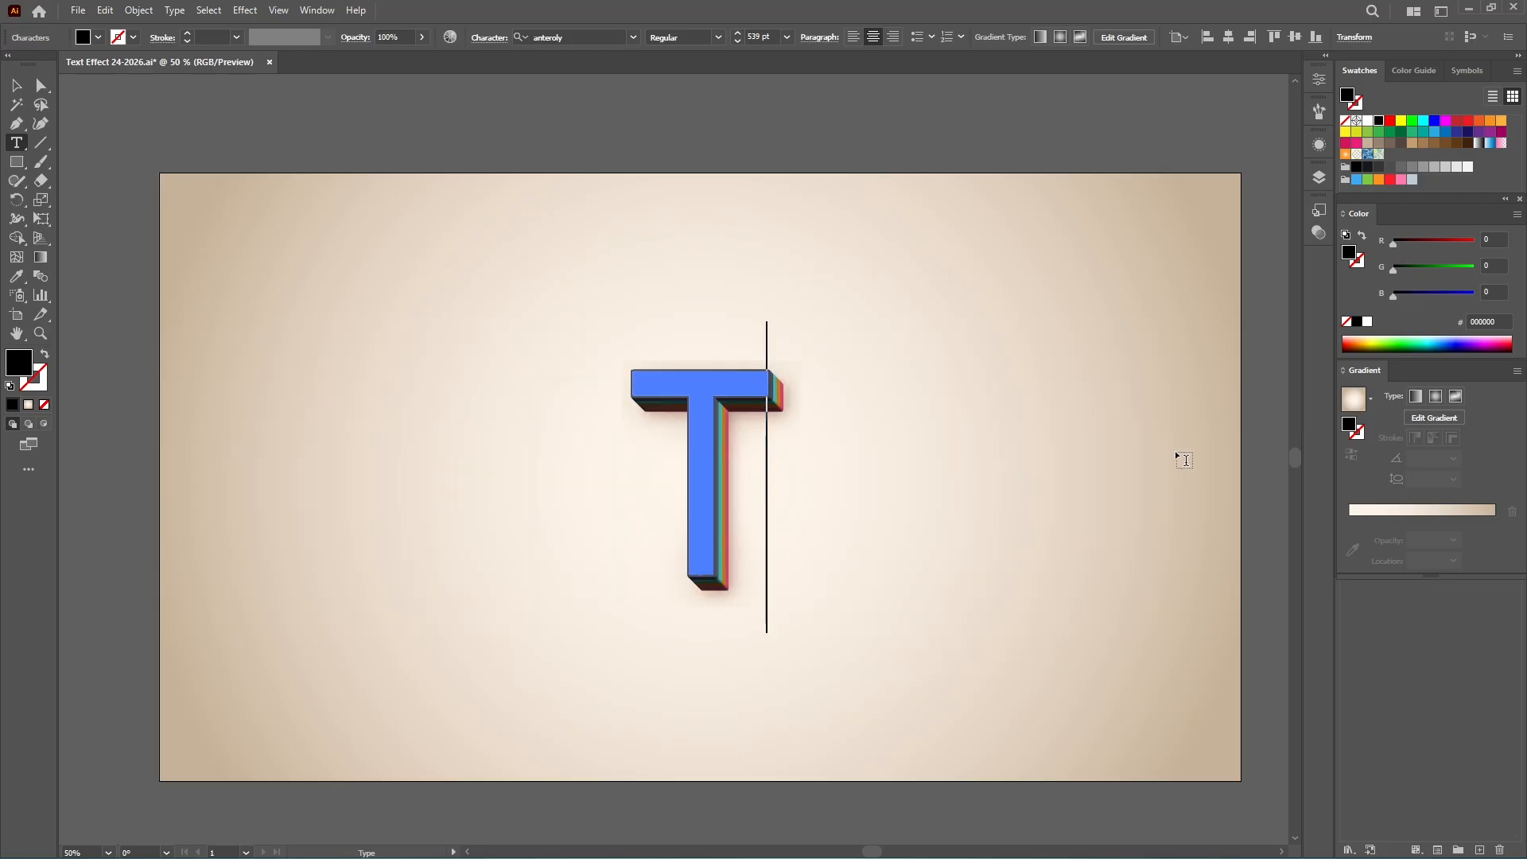
Step: Complete the wording of the styled text object so that it reads "Text"
{"action": "type", "text": "ext"}
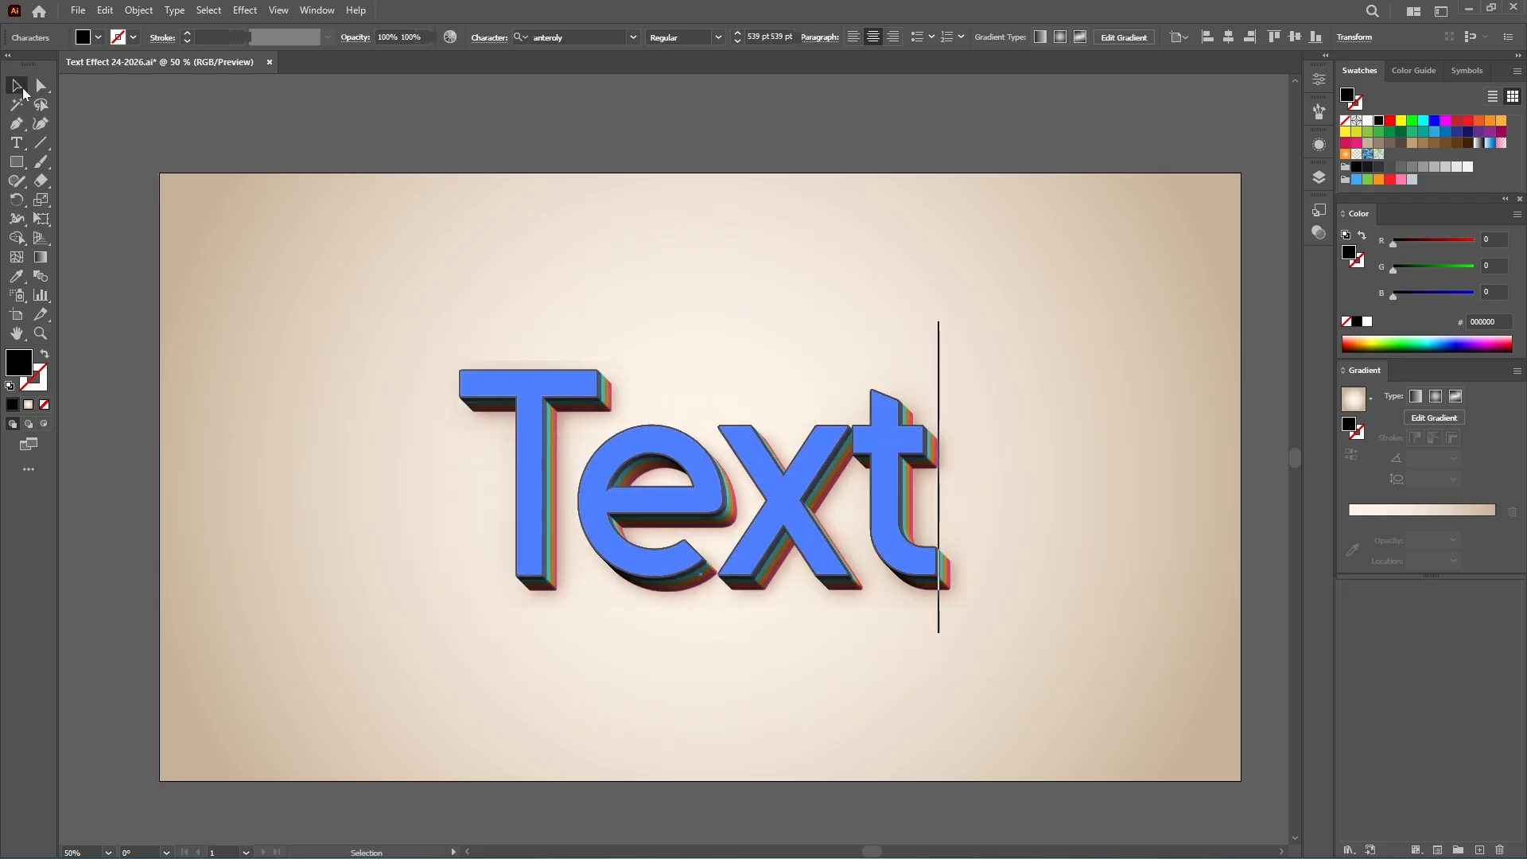